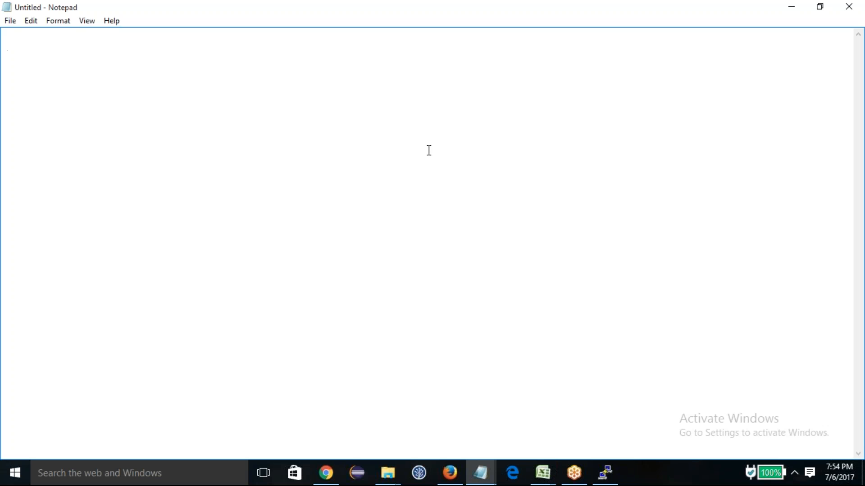
# Step: Write the heading "Topic - SonarQube Integration with Jacoco." on the first line of the blank note
pyautogui.write('Topics -')
pyautogui.press('BackSpace')
pyautogui.press('BackSpace')
pyautogui.press('BackSpace')
pyautogui.write('- SonarQube Integration wit')
pyautogui.press('BackSpace')
pyautogui.write('ith Jacoco.')
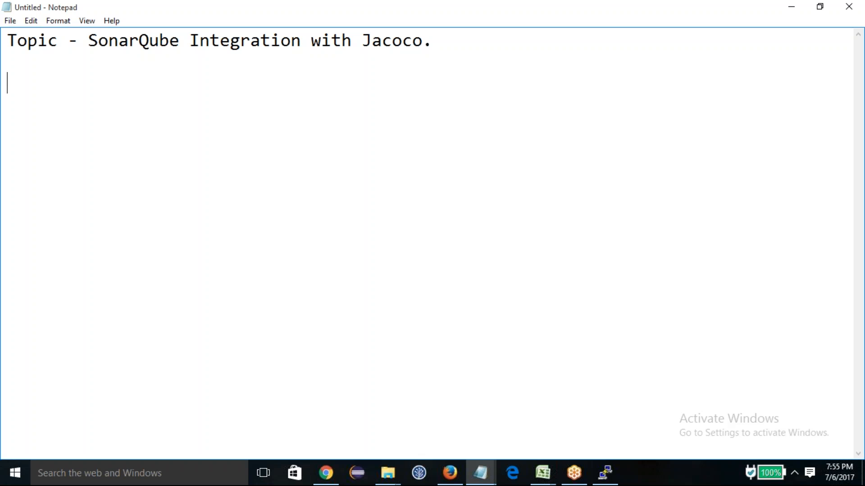
# Step: List "Java" and "SonarQube" on separate lines below the heading
pyautogui.write('S')
pyautogui.press('BackSpace')
pyautogui.write('I')
pyautogui.press('BackSpace')
pyautogui.write('JavaS')
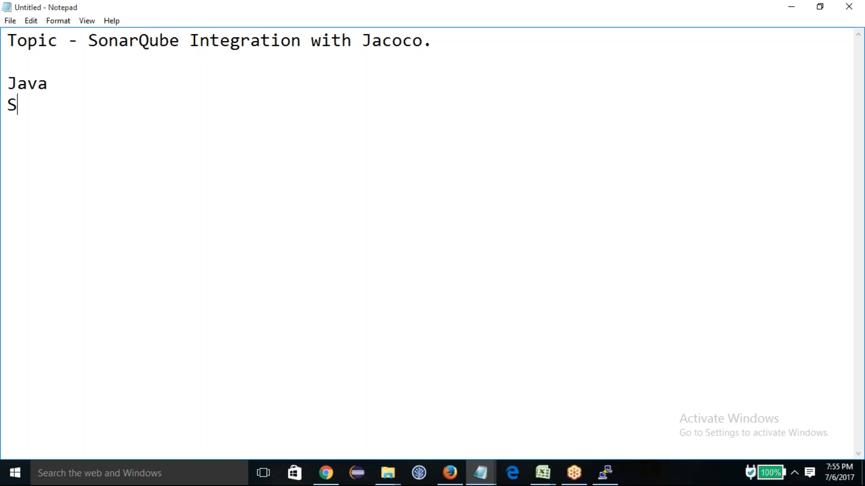
pyautogui.write('n')
pyautogui.press('BackSpace')
pyautogui.write('onarQube')
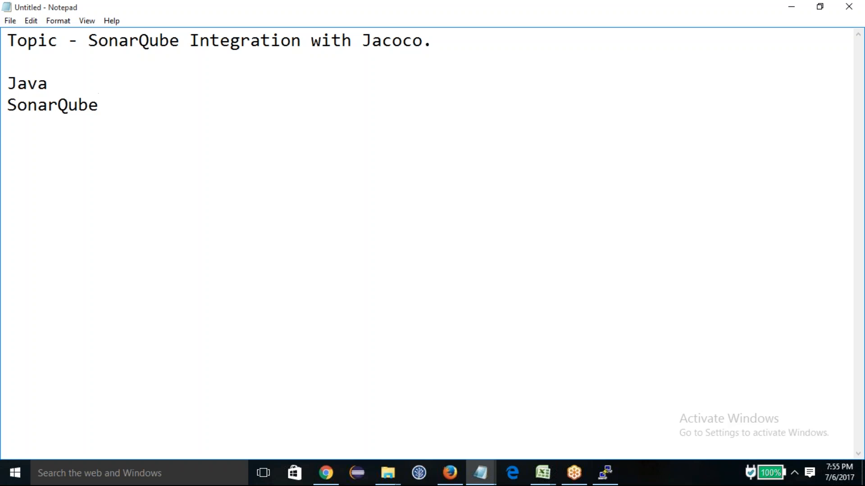
pyautogui.press('Return')
# Step: Extend the heading with "+ Jenkins" and add "Jenkins" as the third line of the list
pyautogui.click(455, 49)
pyautogui.write('+ Jenkins')
pyautogui.click(145, 105)
pyautogui.write('Jenkins')
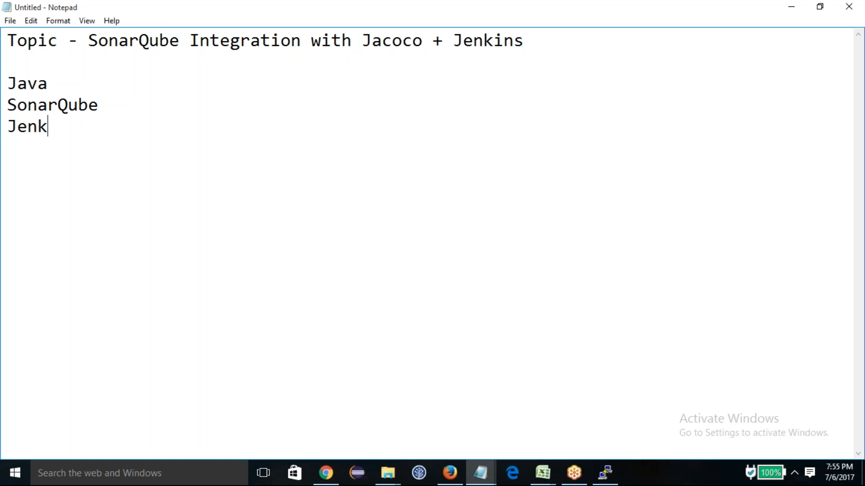
pyautogui.moveTo(77, 137); pyautogui.dragTo(7, 75)
pyautogui.moveTo(90, 143); pyautogui.dragTo(6, 82)
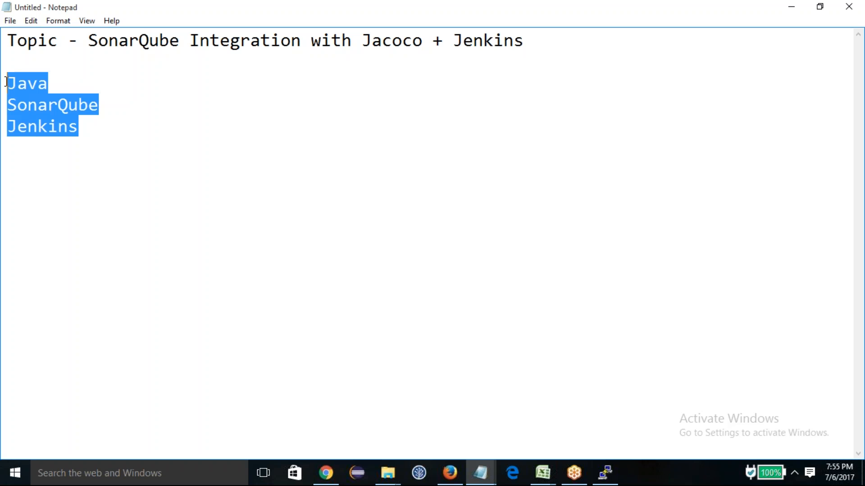
pyautogui.click(137, 154)
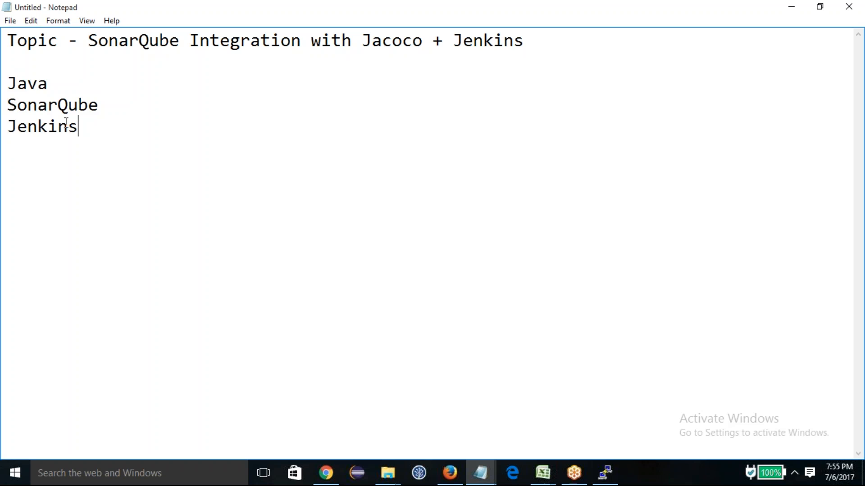
pyautogui.moveTo(83, 129); pyautogui.dragTo(6, 84)
pyautogui.click(80, 130)
pyautogui.moveTo(113, 132); pyautogui.dragTo(9, 83)
pyautogui.click(87, 119)
pyautogui.moveTo(89, 131); pyautogui.dragTo(8, 84)
pyautogui.click(96, 135)
# Step: Switch to the PuTTY terminal and start a root shell with sudo -s
pyautogui.click(605, 473)
pyautogui.write('sudo')
pyautogui.press('BackSpace')
pyautogui.press('BackSpace')
pyautogui.press('BackSpace')
pyautogui.press('BackSpace')
pyautogui.press('BackSpace')
pyautogui.press('BackSpace')
pyautogui.press('BackSpace')
pyautogui.write('d')
pyautogui.press('BackSpace')
pyautogui.write('u')
pyautogui.press('BackSpace')
pyautogui.write('su')
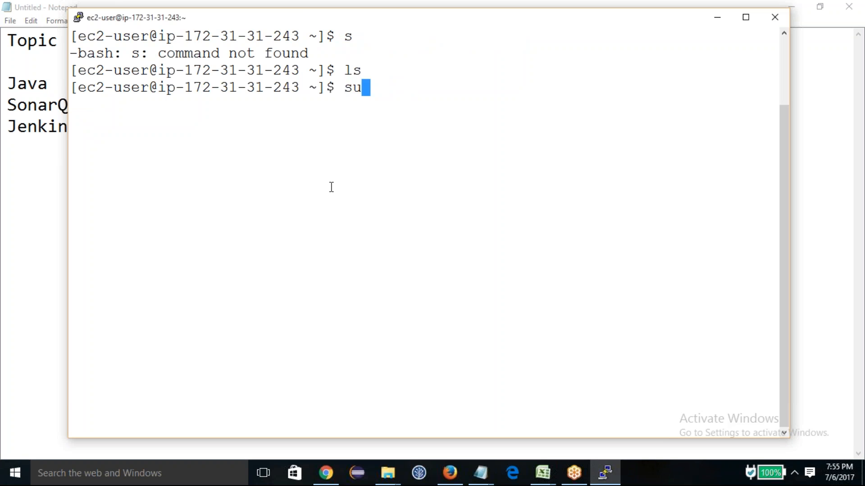
pyautogui.write('do -s')
pyautogui.press('Return')
# Step: Clear the terminal screen
pyautogui.write('ce')
pyautogui.press('BackSpace')
pyautogui.write('lear')
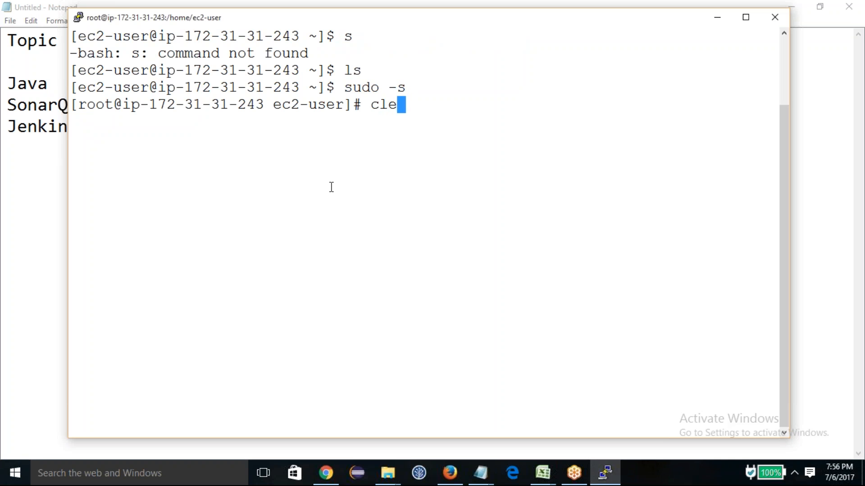
pyautogui.press('Return')
pyautogui.write('cd')
# Step: Switch to Chrome and open a new browser tab beside the EC2 console
pyautogui.click(333, 472)
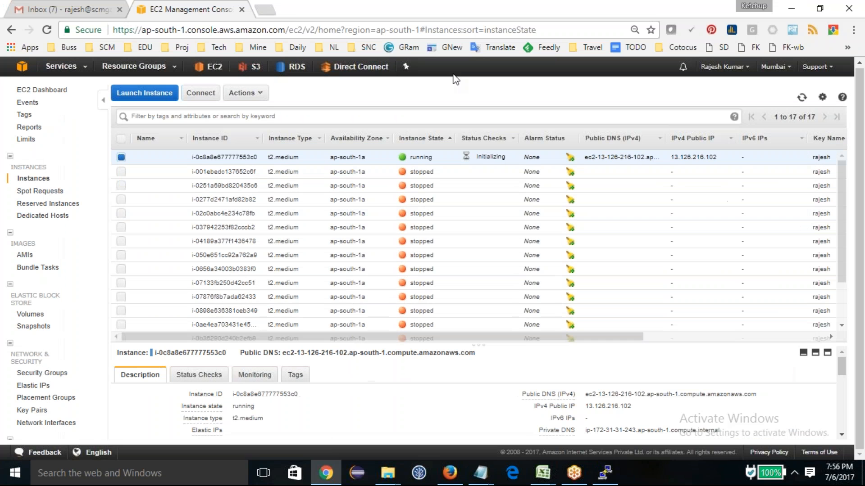
pyautogui.click(270, 10)
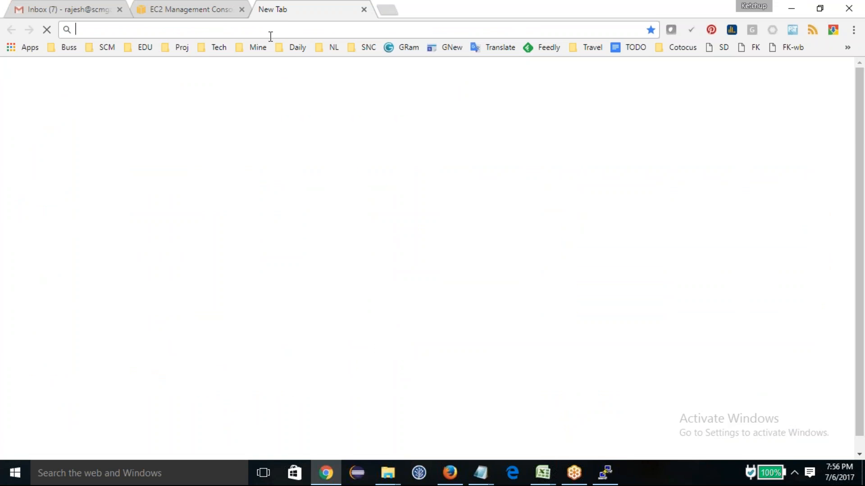
pyautogui.write('java com')
pyautogui.press('Down')
pyautogui.press('Down')
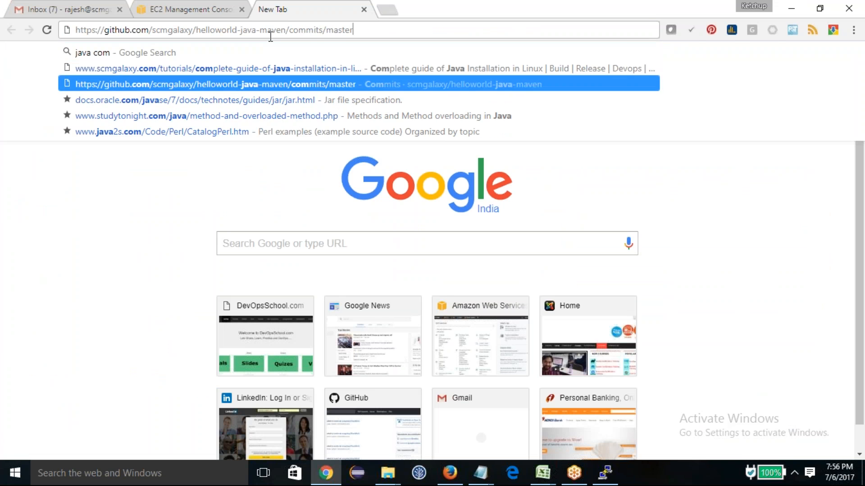
pyautogui.press('Return')
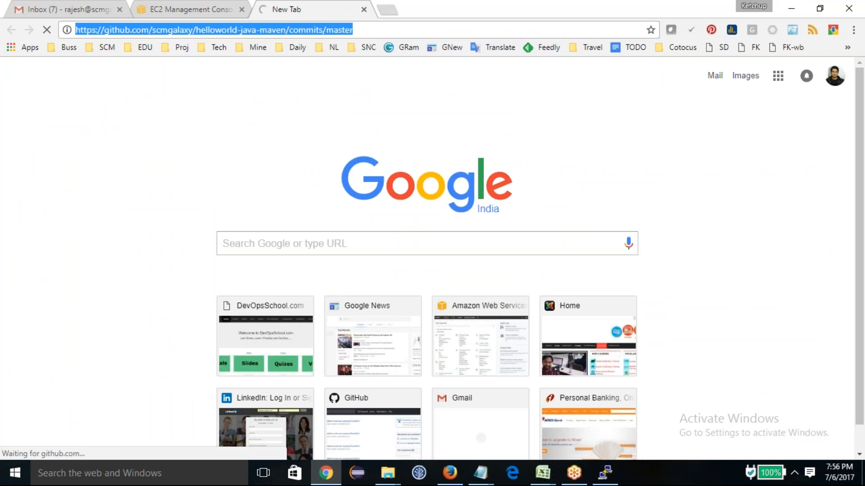
# Step: Open the scmgalaxy guide to Java installation in Linux and copy the command "yum install java-1.8.0-openjdk-devel"
pyautogui.write('java com')
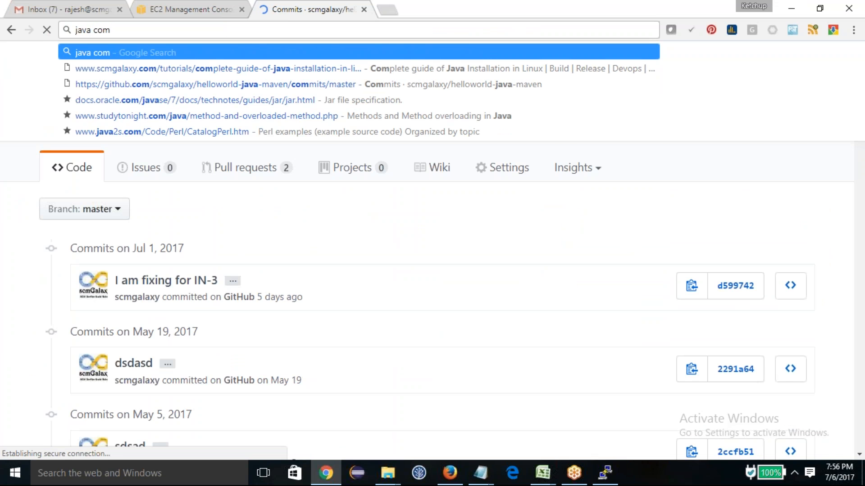
pyautogui.press('Down')
pyautogui.press('Return')
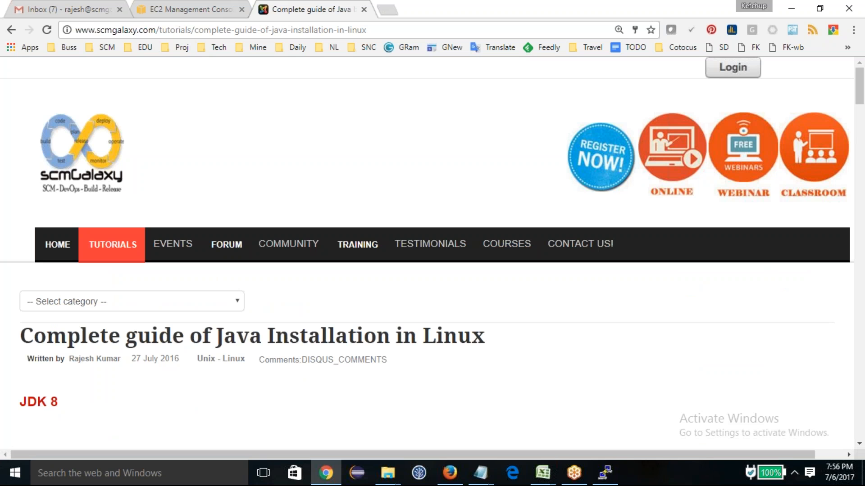
pyautogui.scroll(-12, 173, 315)
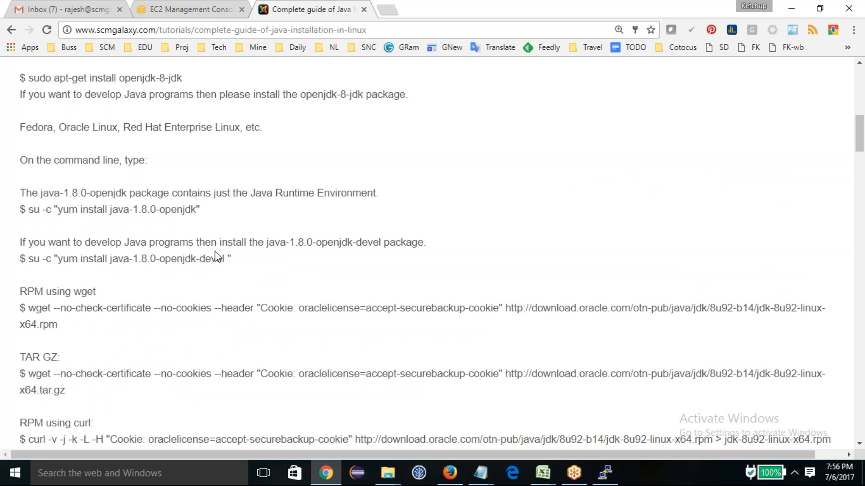
pyautogui.moveTo(224, 259)
pyautogui.mouseDown()
pyautogui.moveTo(64, 260)
pyautogui.moveTo(225, 255)
pyautogui.mouseUp()
pyautogui.hotkey('ctrl', 'c')
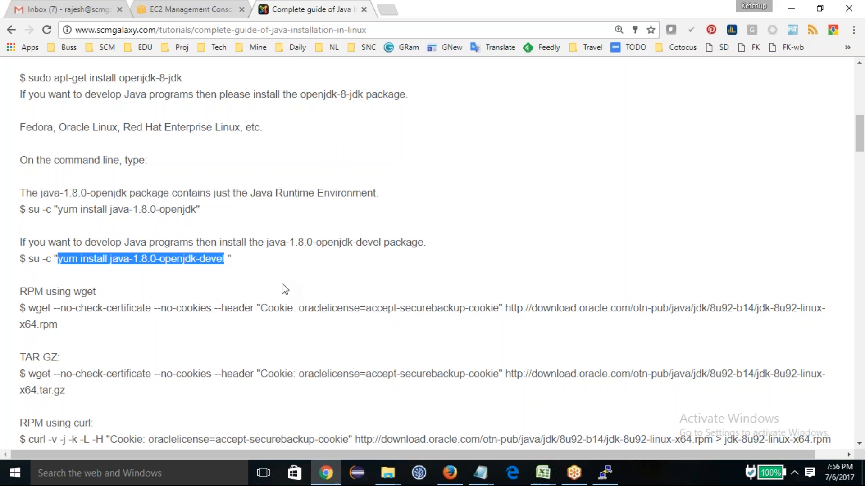
# Step: Switch back to PuTTY, discard the pending command line, and go to the root home directory with a cleared screen
pyautogui.hotkey('alt', 'Tab')
pyautogui.rightClick(362, 158)
pyautogui.hotkey('ctrl', 'c')
pyautogui.write('cd')
pyautogui.press('Return')
pyautogui.write('clea')
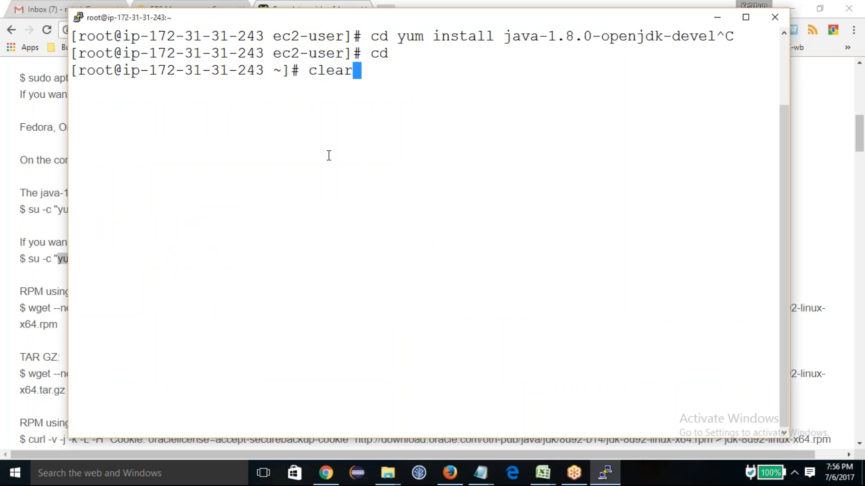
pyautogui.write('r')
pyautogui.press('Return')
# Step: Install Java by running yum install java-1.8.0-openjdk-devel and accept the installation with y
pyautogui.rightClick(316, 149)
pyautogui.press('Return')
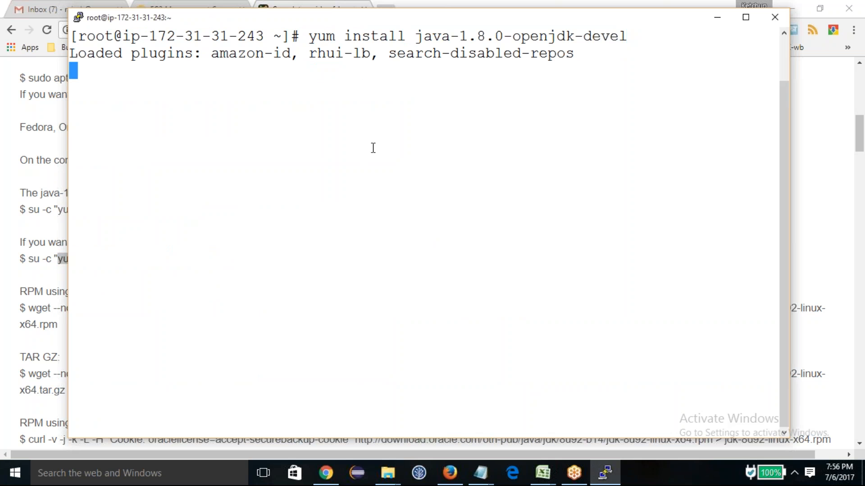
pyautogui.click(776, 59)
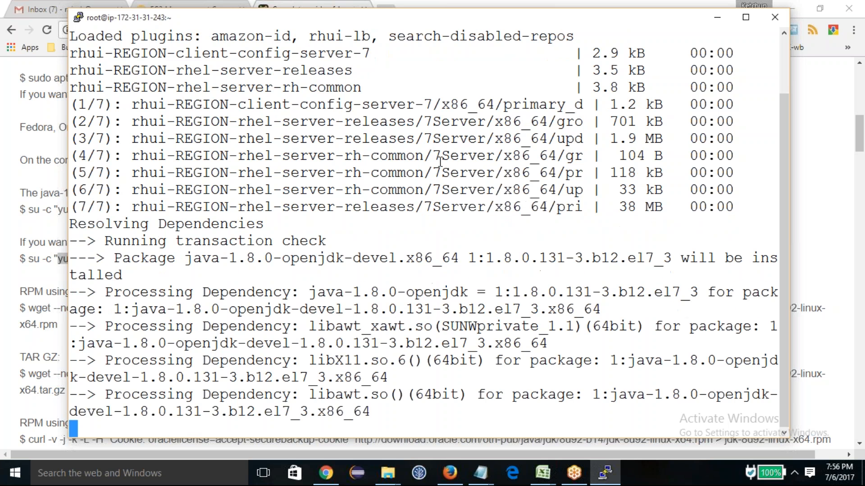
pyautogui.write('y')
pyautogui.press('Return')
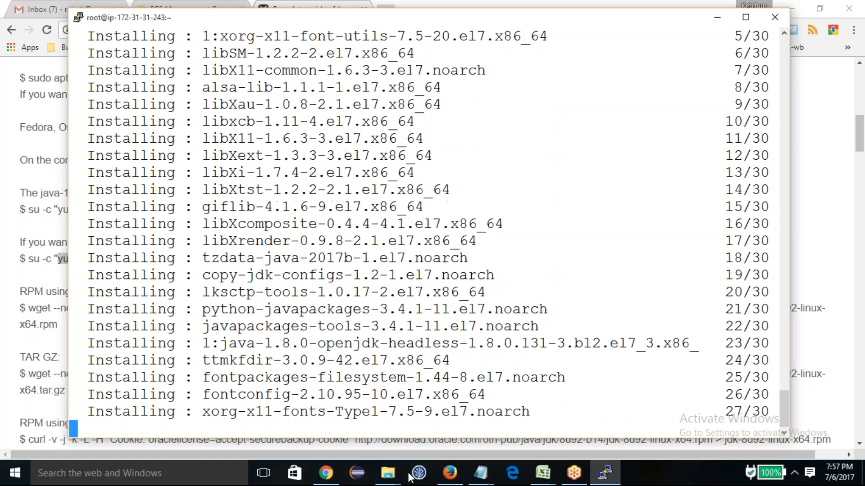
# Step: Switch to Chrome and search Google for "sonarqube" in a new tab
pyautogui.click(328, 480)
pyautogui.click(388, 8)
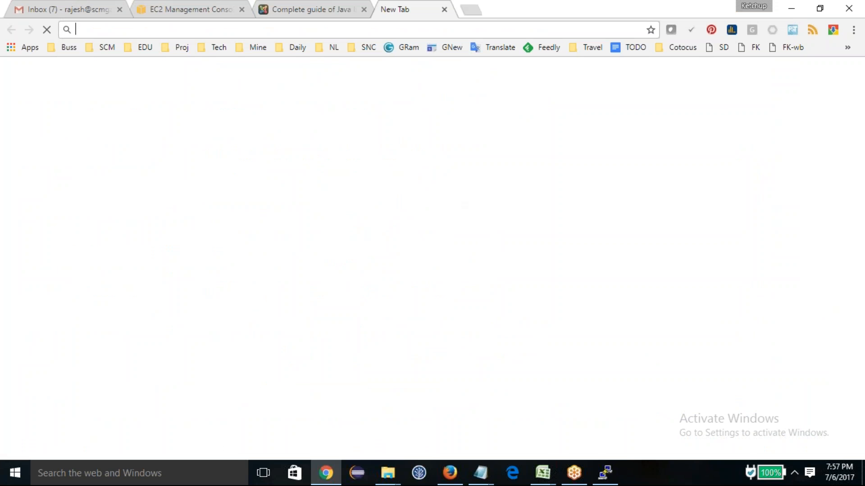
pyautogui.write('son')
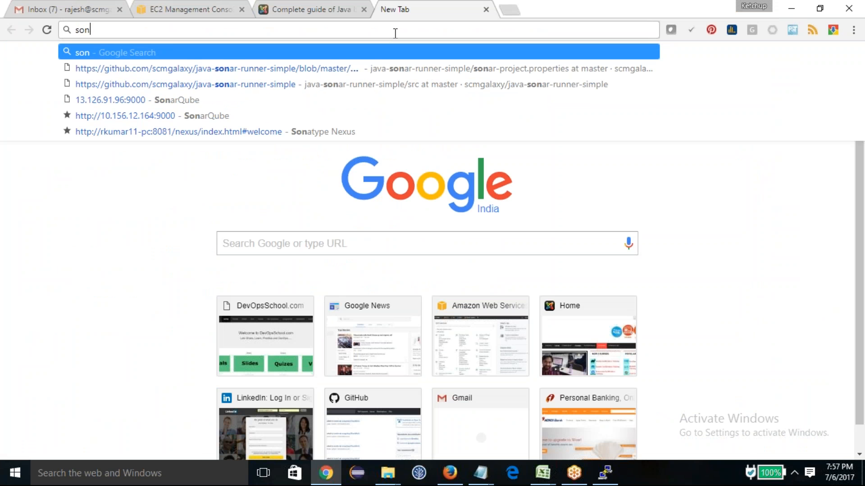
pyautogui.write('arqu')
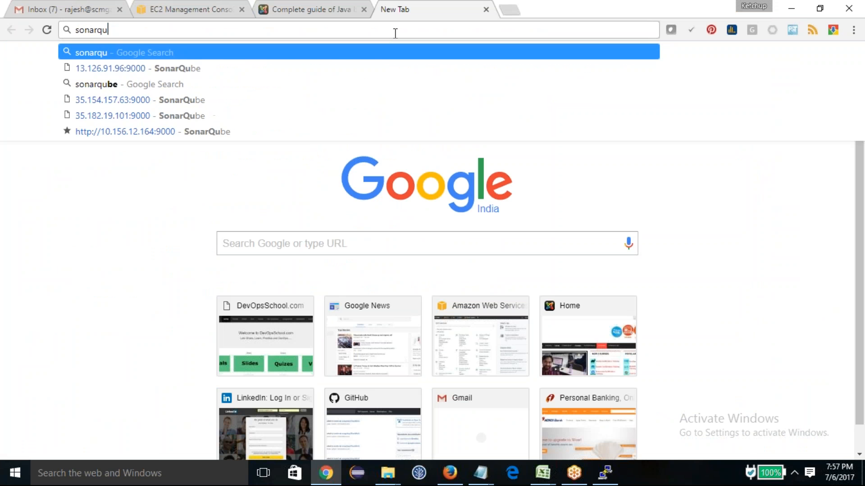
pyautogui.write('be')
pyautogui.press('Return')
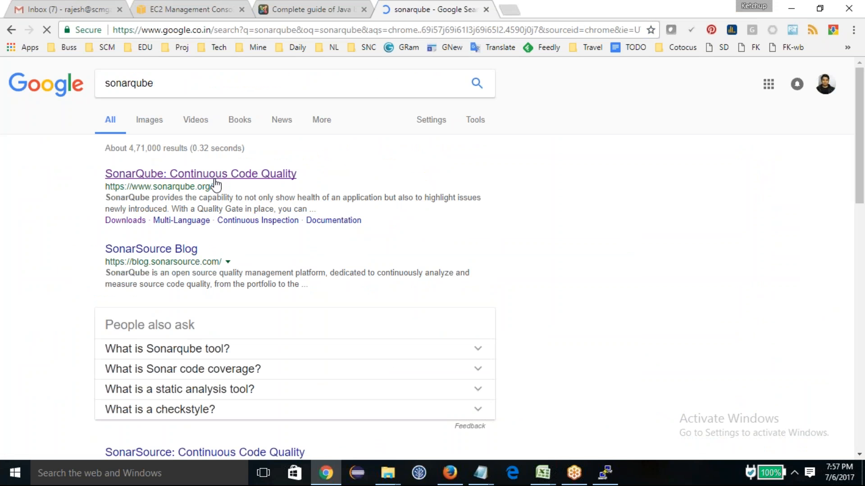
# Step: Open the SonarQube website's download choices and start downloading the latest release, 6.4
pyautogui.click(230, 179)
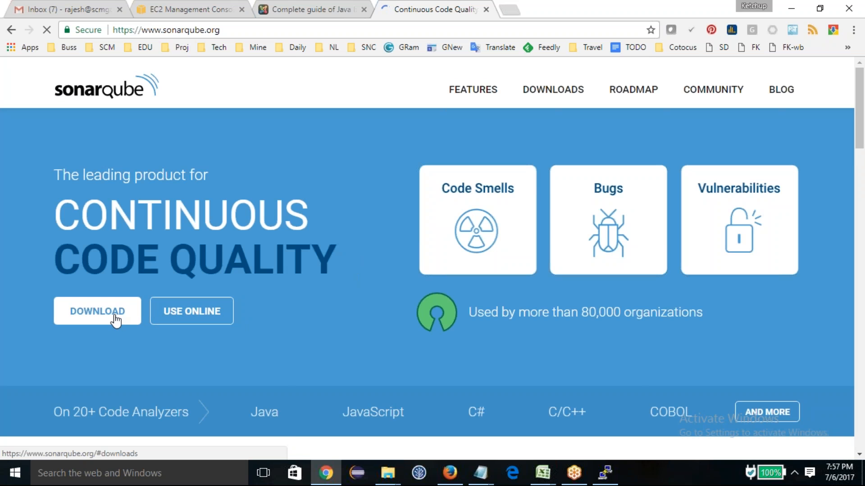
pyautogui.click(116, 321)
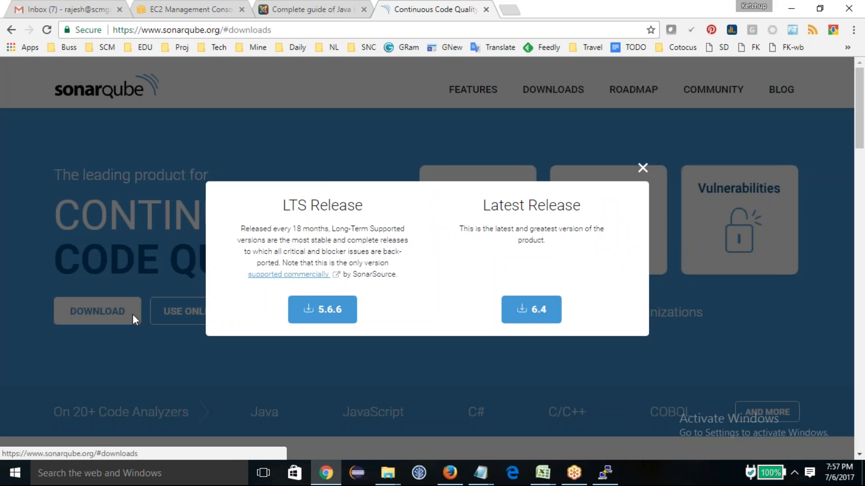
pyautogui.click(542, 314)
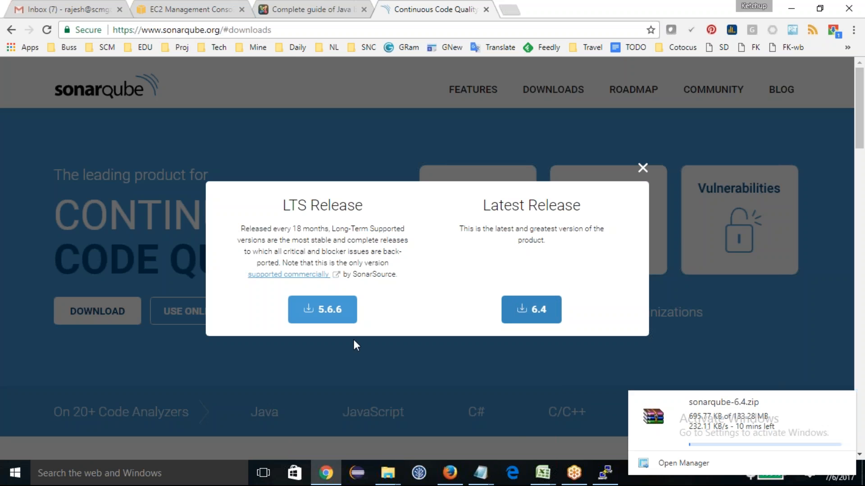
# Step: Copy the download link address of LTS release 5.6.6 and cancel the sonarqube-6.4.zip download in Chrono
pyautogui.rightClick(329, 314)
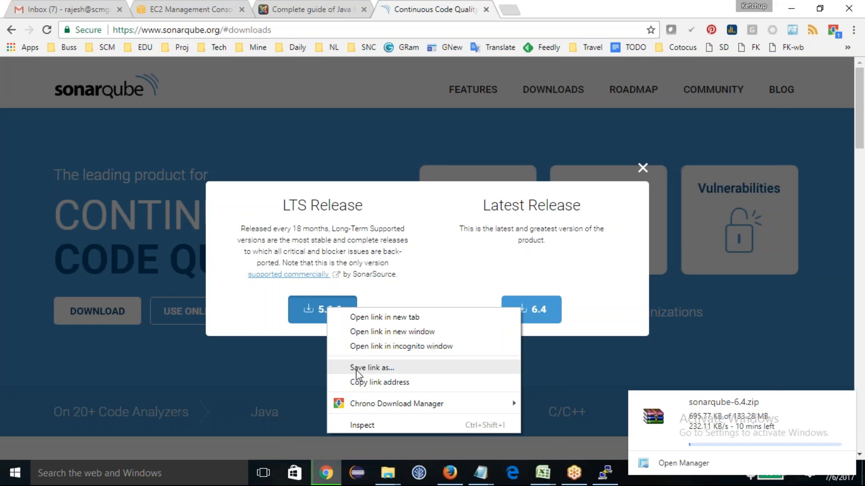
pyautogui.click(386, 382)
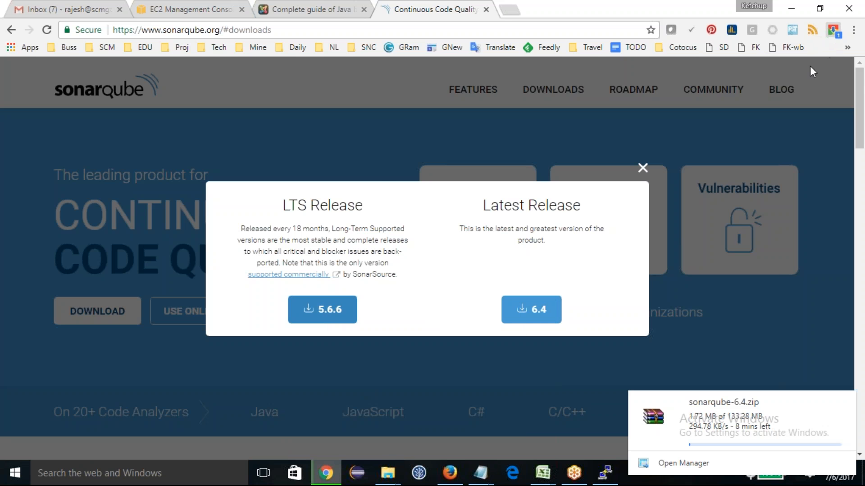
pyautogui.click(834, 30)
pyautogui.click(818, 92)
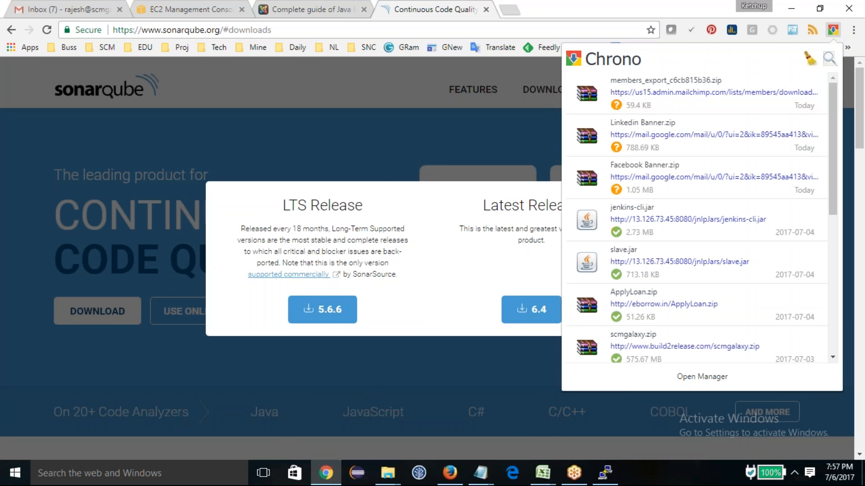
# Step: Switch to the PuTTY terminal, change to the /opt/ directory, and clear the screen
pyautogui.click(605, 473)
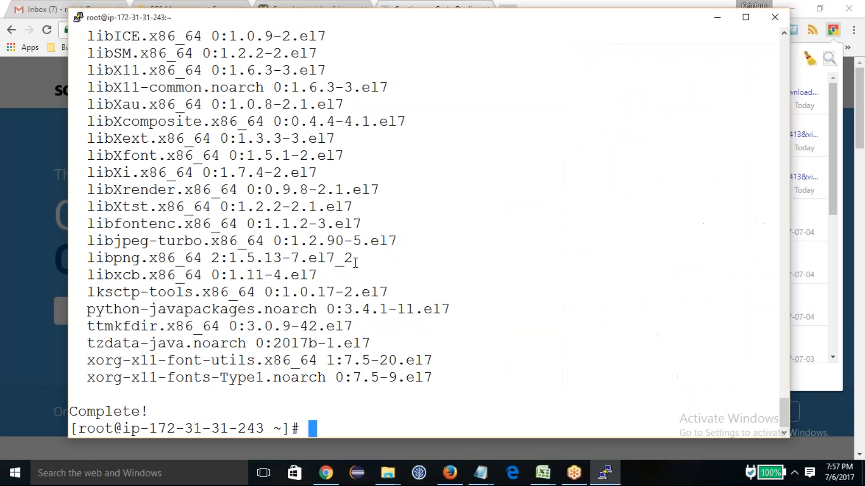
pyautogui.write('cd c')
pyautogui.press('BackSpace')
pyautogui.press('BackSpace')
pyautogui.write('/opt/')
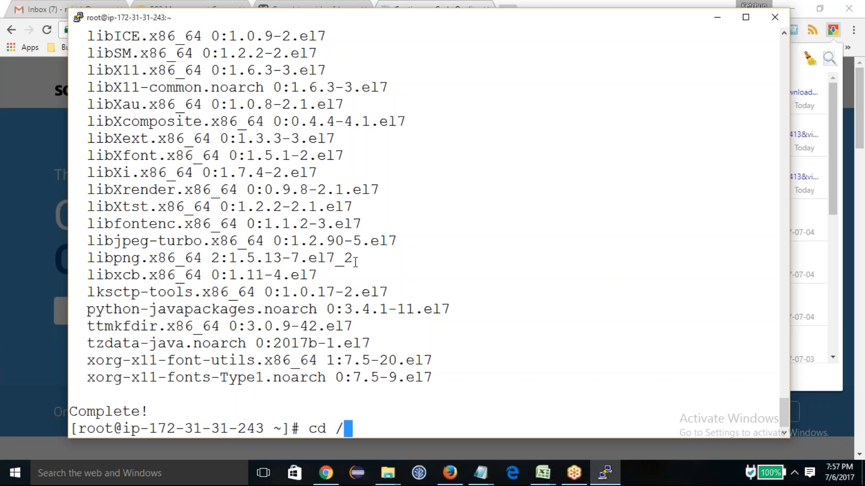
pyautogui.press('Return')
pyautogui.write('clear')
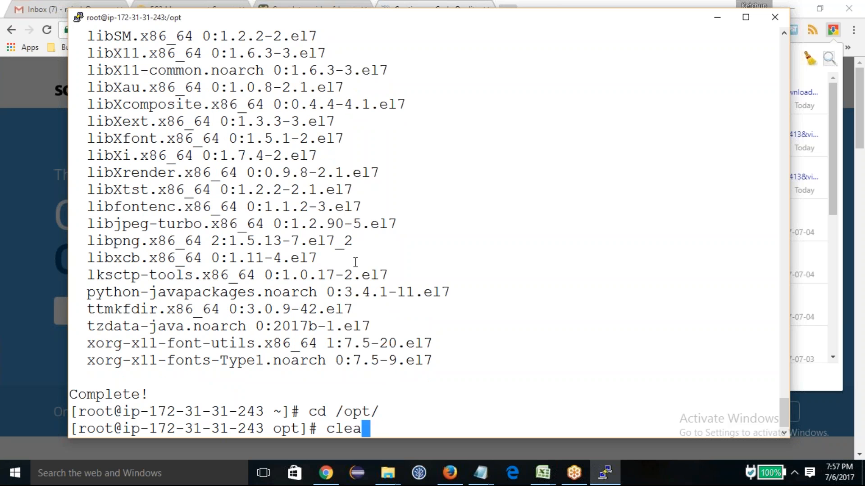
pyautogui.press('Return')
# Step: List the contents of the /opt directory with ls
pyautogui.write('s')
pyautogui.press('Return')
pyautogui.write('ls')
pyautogui.press('Return')
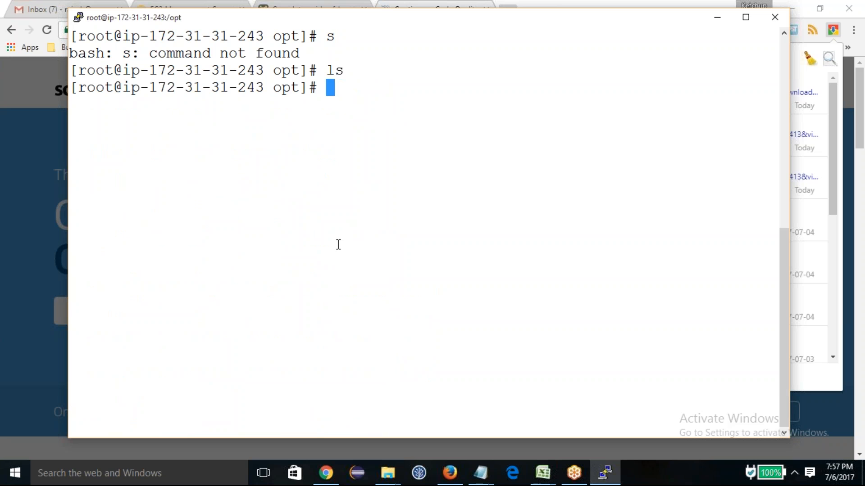
# Step: Install the wget package with yum and accept the installation prompt
pyautogui.write('w')
pyautogui.press('BackSpace')
pyautogui.write('yum instal')
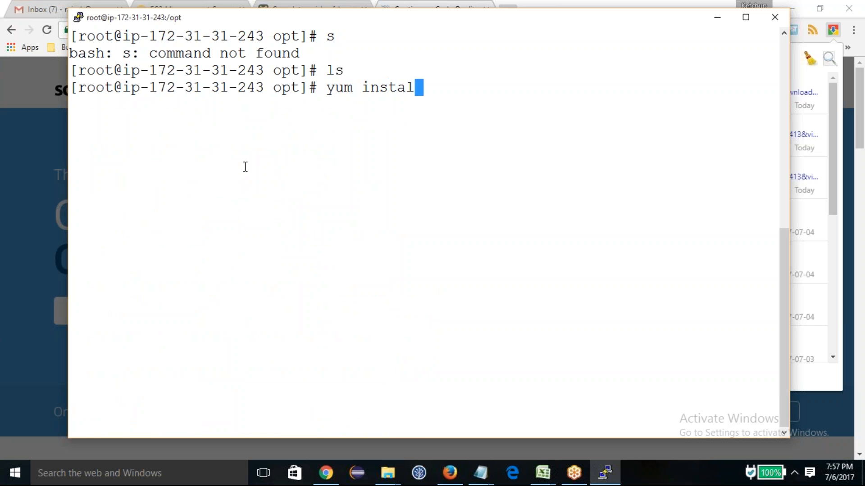
pyautogui.write('l wget')
pyautogui.press('Return')
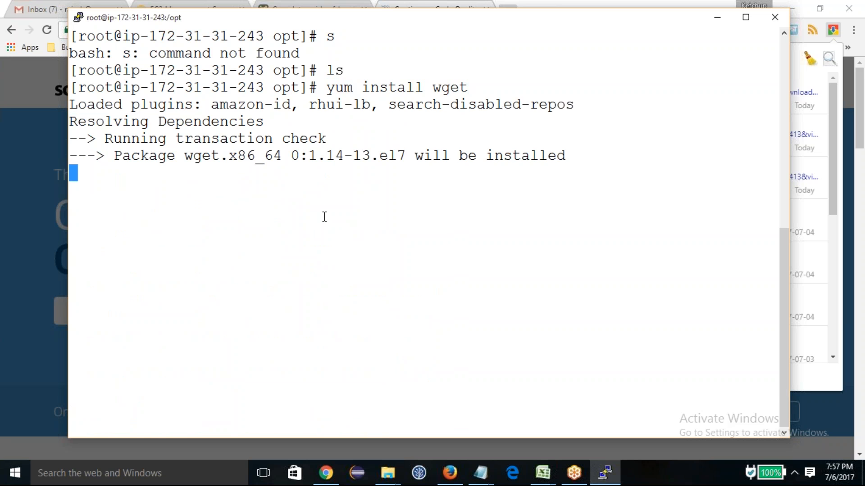
pyautogui.write('y')
pyautogui.press('Return')
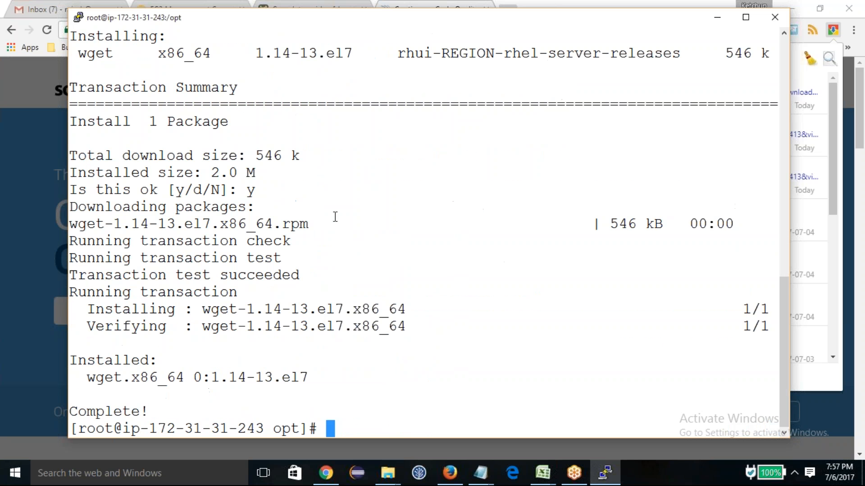
# Step: Download sonarqube-5.6.6.zip with wget using the copied link, and list the /opt directory on a cleared screen
pyautogui.write('wget')
pyautogui.rightClick(282, 204)
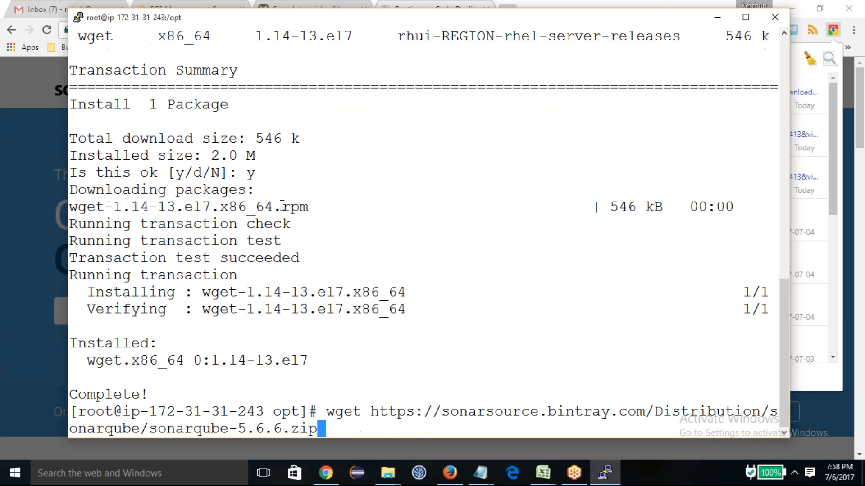
pyautogui.press('Return')
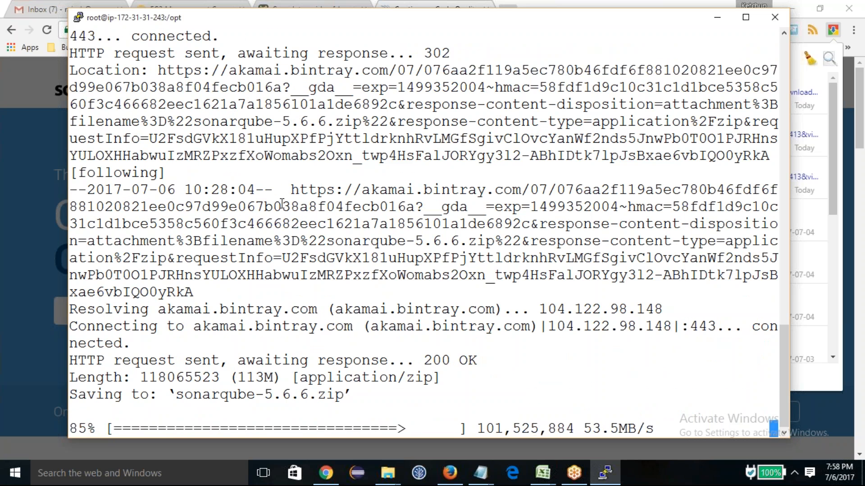
pyautogui.write('clear')
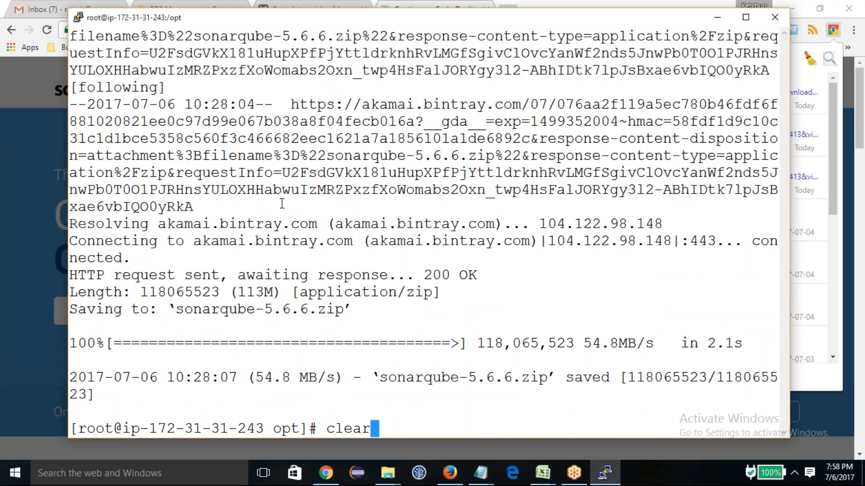
pyautogui.press('Return')
pyautogui.write('ls')
pyautogui.press('Return')
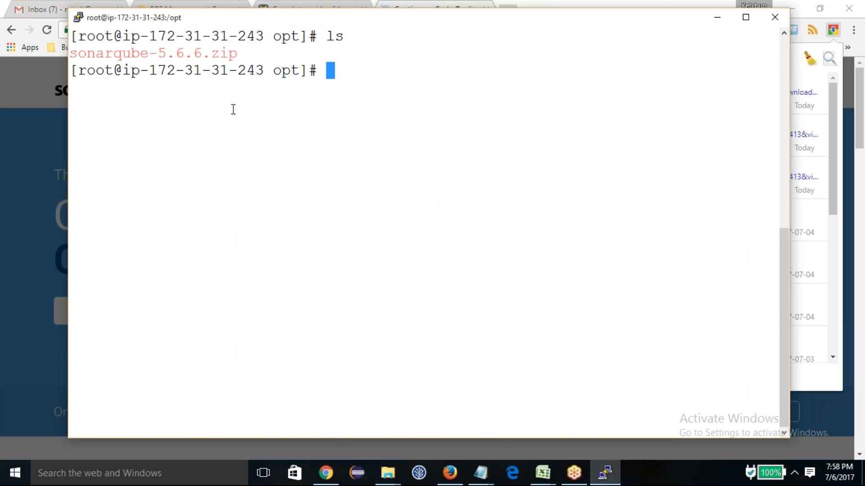
# Step: Install the unzip package with yum and accept the installation prompt
pyautogui.write('unziop')
pyautogui.press('BackSpace')
pyautogui.press('BackSpace')
pyautogui.press('BackSpace')
pyautogui.press('BackSpace')
pyautogui.press('BackSpace')
pyautogui.press('BackSpace')
pyautogui.press('BackSpace')
pyautogui.write('yum ist')
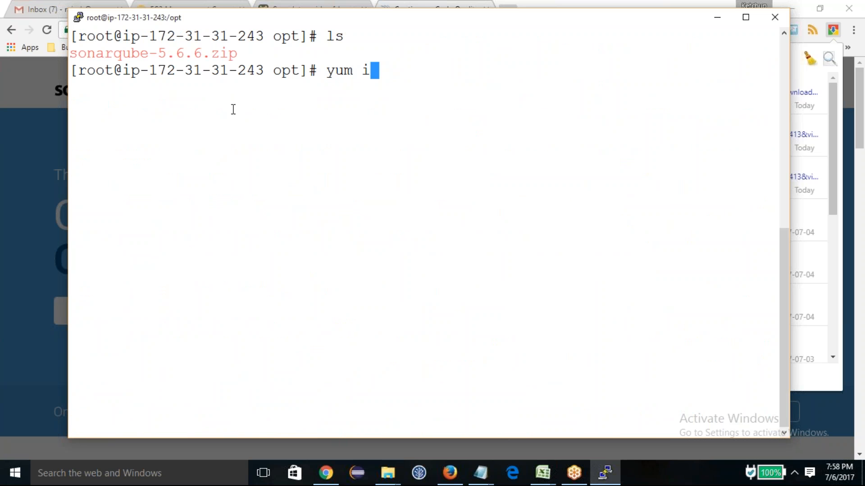
pyautogui.press('BackSpace')
pyautogui.press('BackSpace')
pyautogui.write('stall unzip')
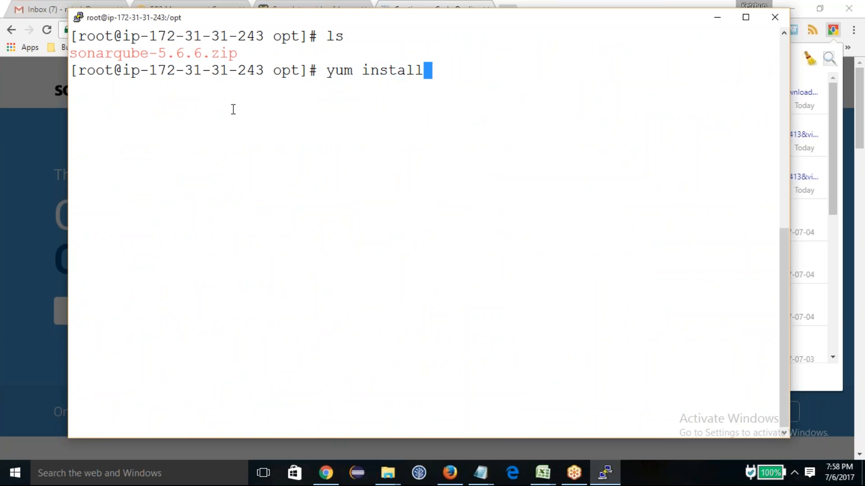
pyautogui.press('Return')
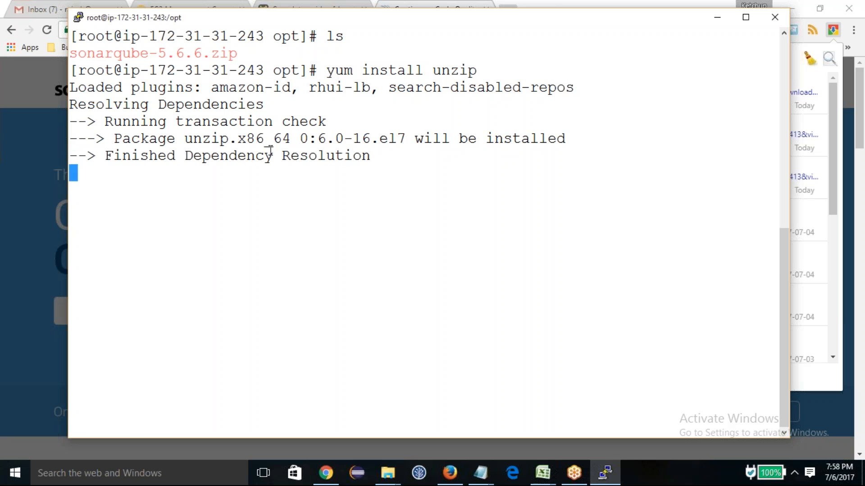
pyautogui.write('y')
pyautogui.press('Return')
# Step: Clear the terminal and list the files in /opt to locate the SonarQube archive
pyautogui.write('clea')
pyautogui.write('r')
pyautogui.press('Return')
pyautogui.write('ls')
pyautogui.press('Return')
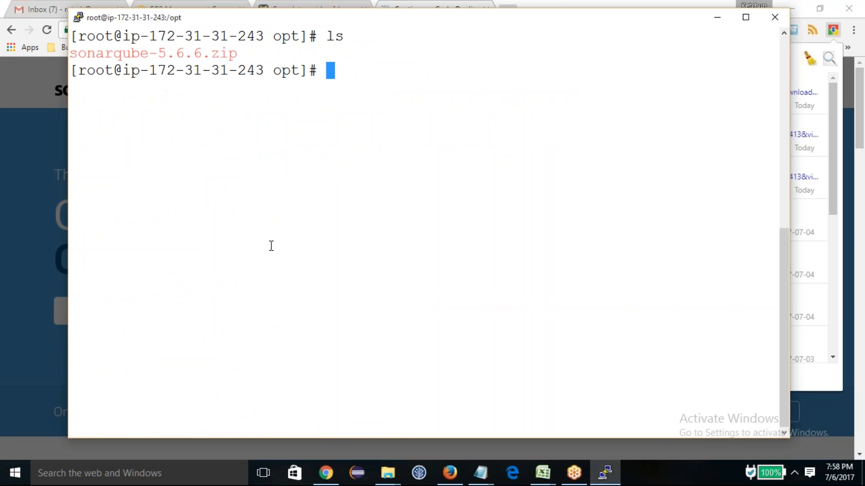
# Step: Extract sonarqube-5.6.6.zip in /opt with unzip
pyautogui.doubleClick(182, 54)
pyautogui.write('unzip')
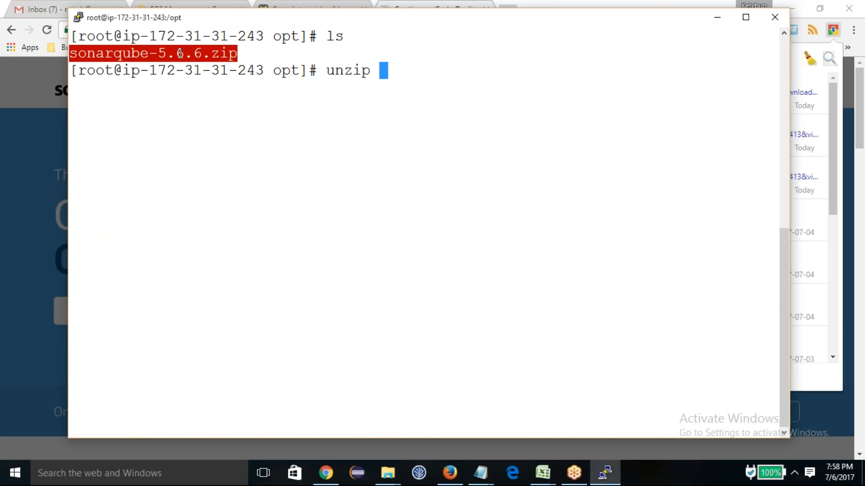
pyautogui.rightClick(180, 53)
pyautogui.press('Return')
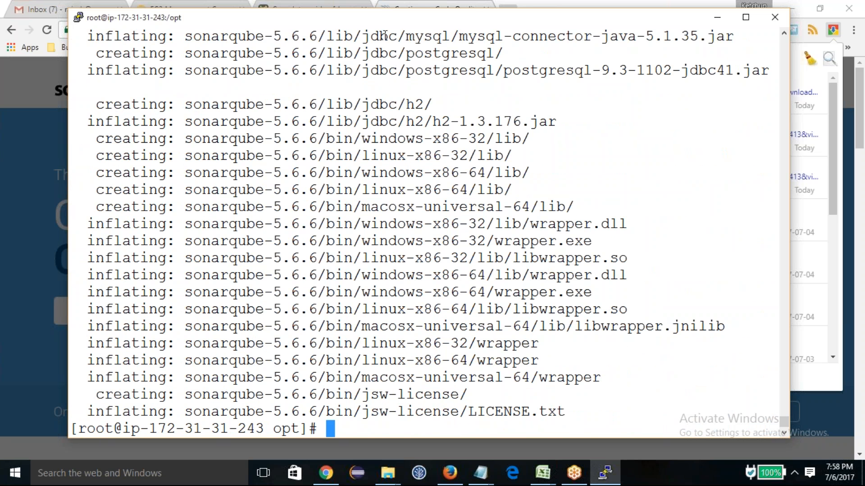
# Step: Clear the extraction output and list the /opt directory to check the unpacked folder
pyautogui.write('clearcle')
pyautogui.press('BackSpace')
pyautogui.press('BackSpace')
pyautogui.press('BackSpace')
pyautogui.press('BackSpace')
pyautogui.press('BackSpace')
pyautogui.press('BackSpace')
pyautogui.press('BackSpace')
pyautogui.write('llear')
pyautogui.press('Return')
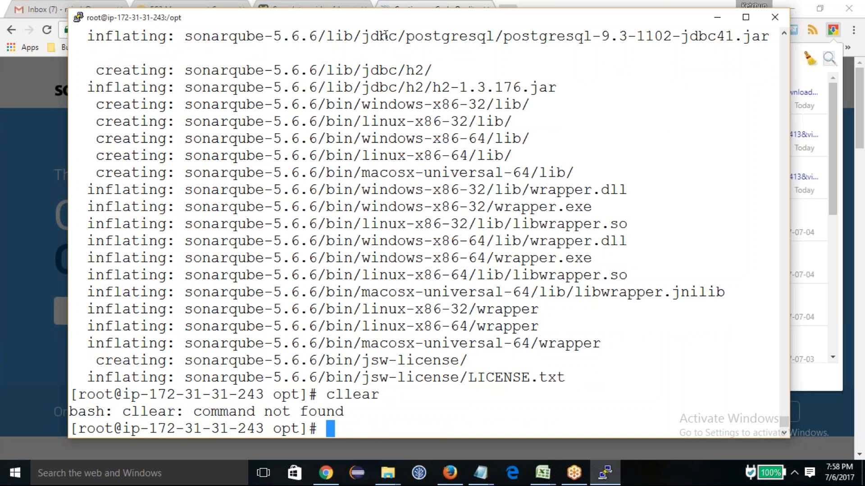
pyautogui.hotkey('ctrl', 'l')
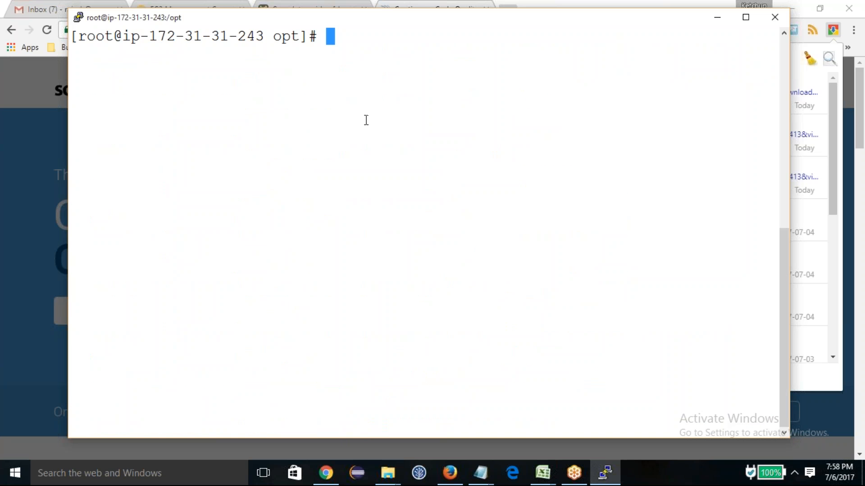
pyautogui.write('clear')
pyautogui.press('Return')
pyautogui.write('ls')
pyautogui.press('Return')
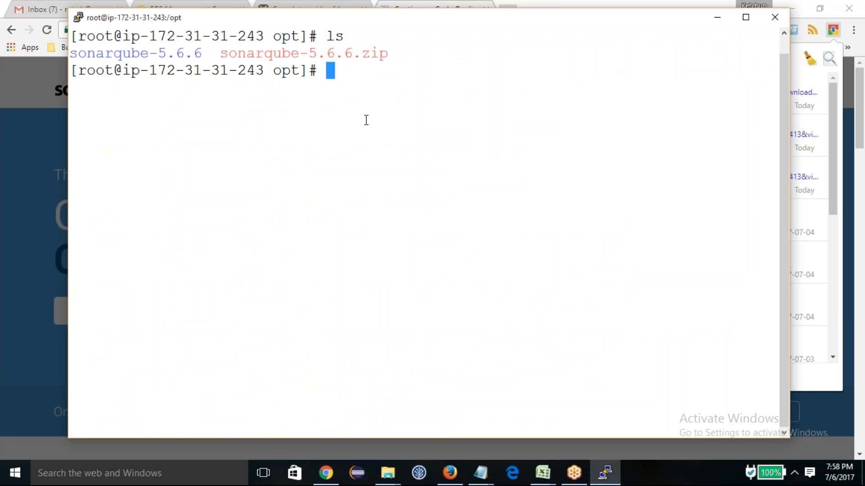
# Step: Rename the sonarqube-5.6.6 folder to sonarqube with mv, and list /opt on a cleared screen
pyautogui.tripleClick(147, 50)
pyautogui.doubleClick(148, 56)
pyautogui.hotkey('ctrl', 'c')
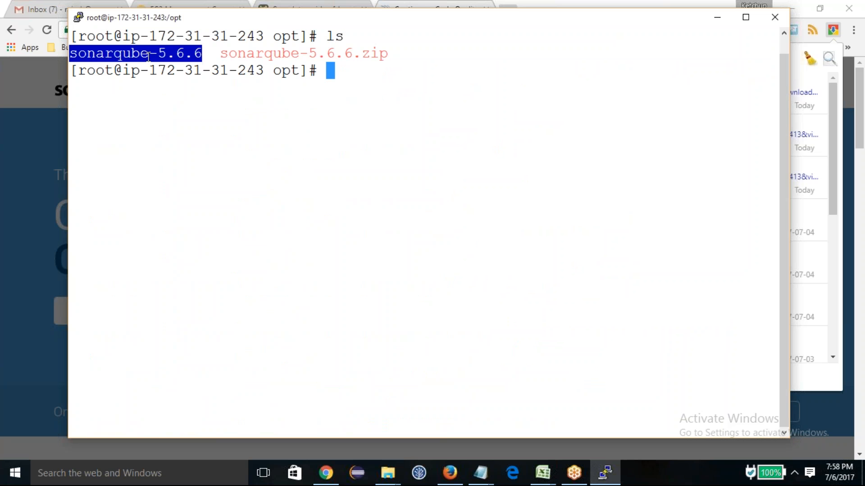
pyautogui.write('mv')
pyautogui.rightClick(165, 81)
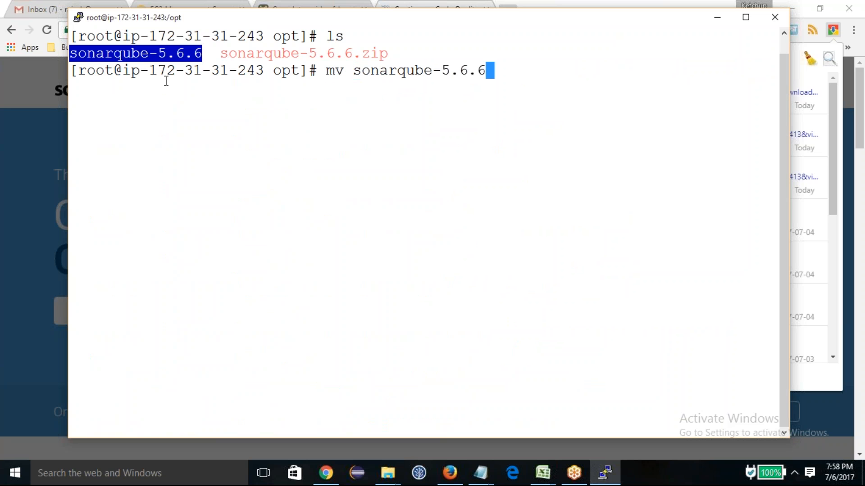
pyautogui.rightClick(166, 81)
pyautogui.press('BackSpace')
pyautogui.press('BackSpace')
pyautogui.press('BackSpace')
pyautogui.press('BackSpace')
pyautogui.press('BackSpace')
pyautogui.press('BackSpace')
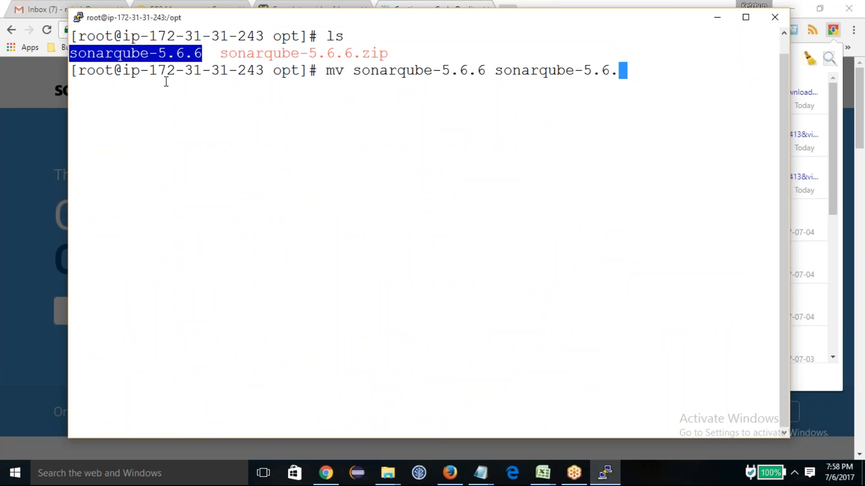
pyautogui.press('Return')
pyautogui.write('clear')
pyautogui.press('Return')
pyautogui.write('ls')
pyautogui.press('Return')
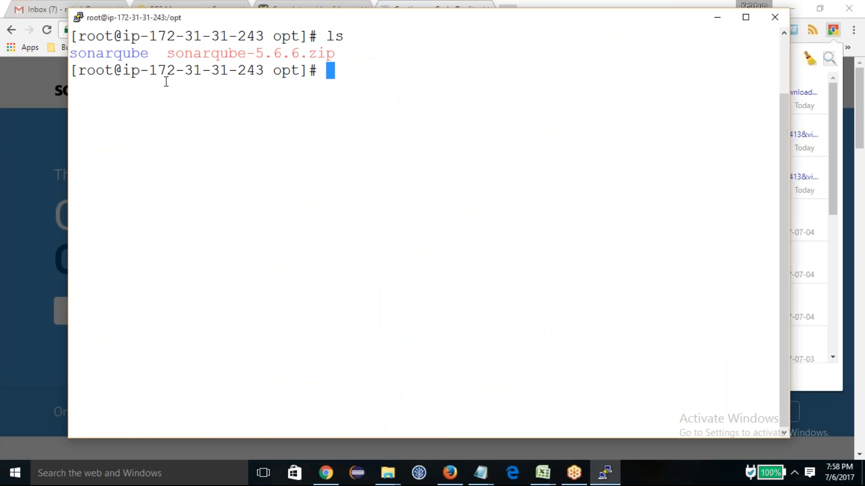
# Step: Change into the sonarqube directory and list its contents
pyautogui.doubleClick(138, 55)
pyautogui.write('cd')
pyautogui.rightClick(204, 129)
pyautogui.press('Return')
pyautogui.write('ls')
pyautogui.press('Return')
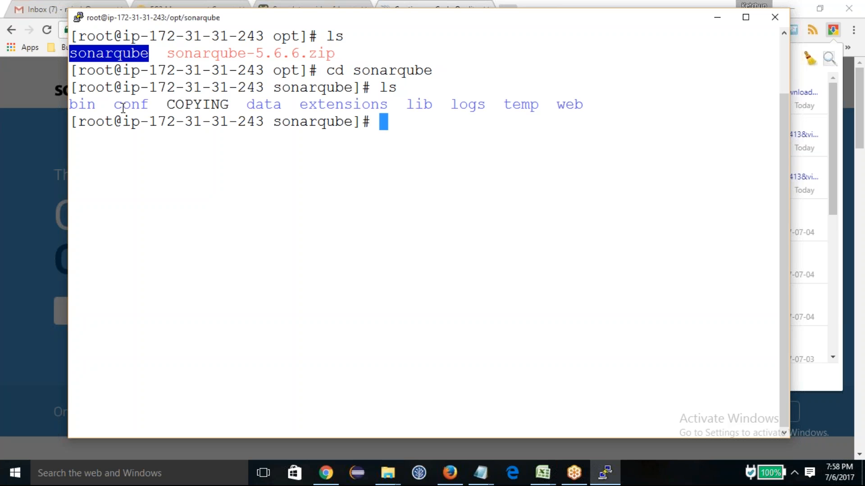
# Step: Change into the bin directory and list the platform folders
pyautogui.doubleClick(79, 102)
pyautogui.write('cd')
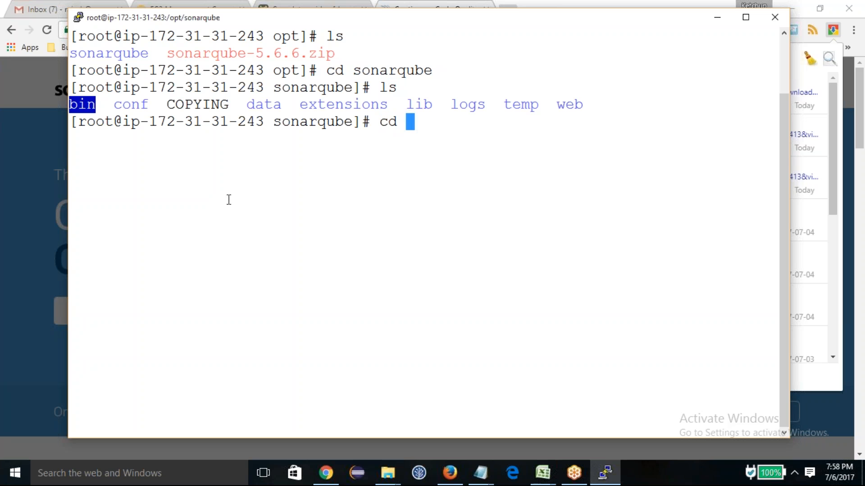
pyautogui.rightClick(234, 194)
pyautogui.press('Return')
pyautogui.write('ls')
pyautogui.press('Return')
# Step: Change into the linux-x86-64 directory and list its files
pyautogui.doubleClick(257, 159)
pyautogui.write('cd')
pyautogui.rightClick(387, 190)
pyautogui.press('Return')
pyautogui.write('ls')
pyautogui.press('Return')
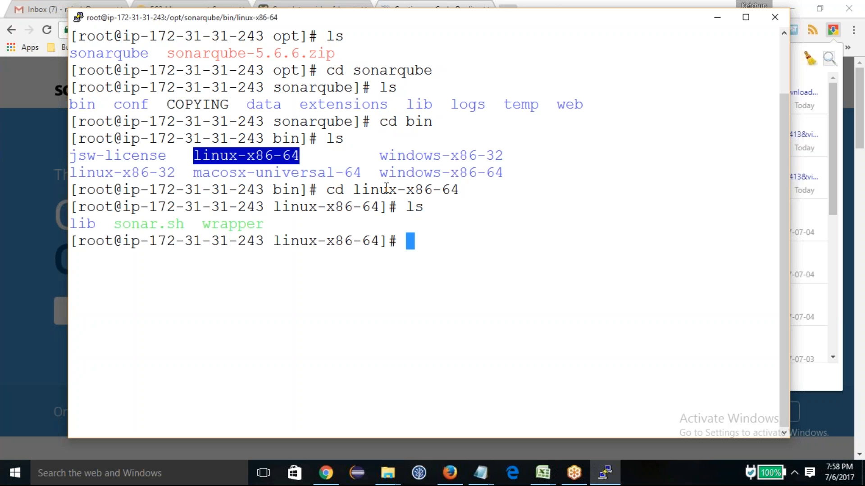
# Step: Start the SonarQube server with ./sonar.sh start
pyautogui.doubleClick(163, 221)
pyautogui.hotkey('ctrl', 'c')
pyautogui.write('./')
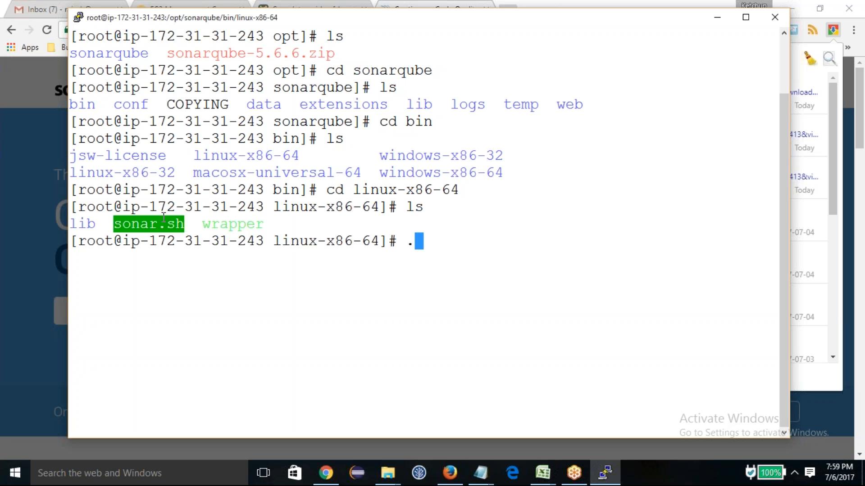
pyautogui.rightClick(247, 86)
pyautogui.write('start')
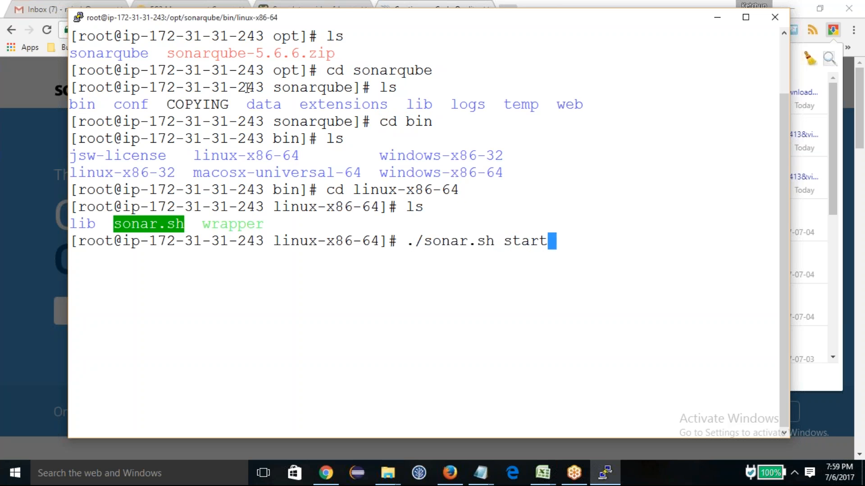
pyautogui.press('Return')
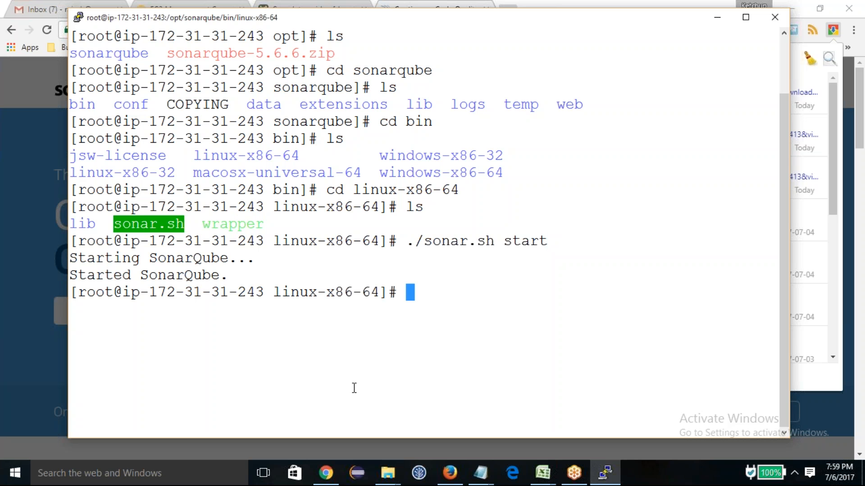
# Step: Switch to the EC2 Management Console in Chrome and copy the running instance's IPv4 public IP
pyautogui.click(330, 480)
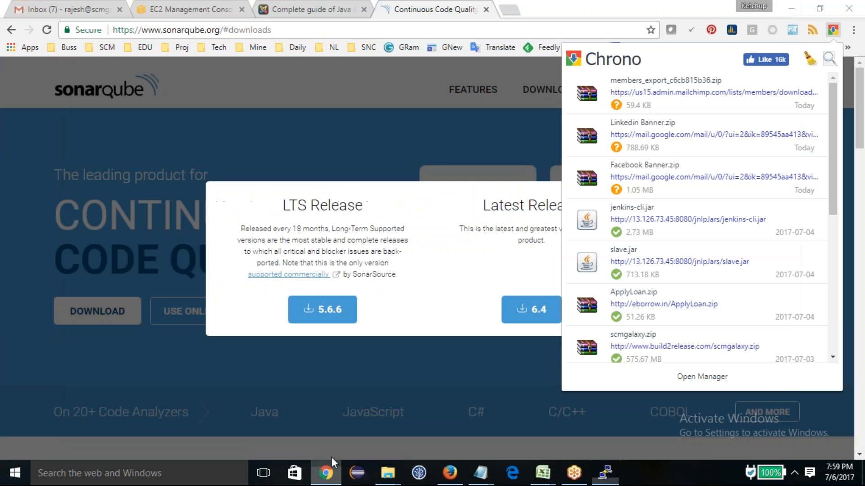
pyautogui.click(193, 9)
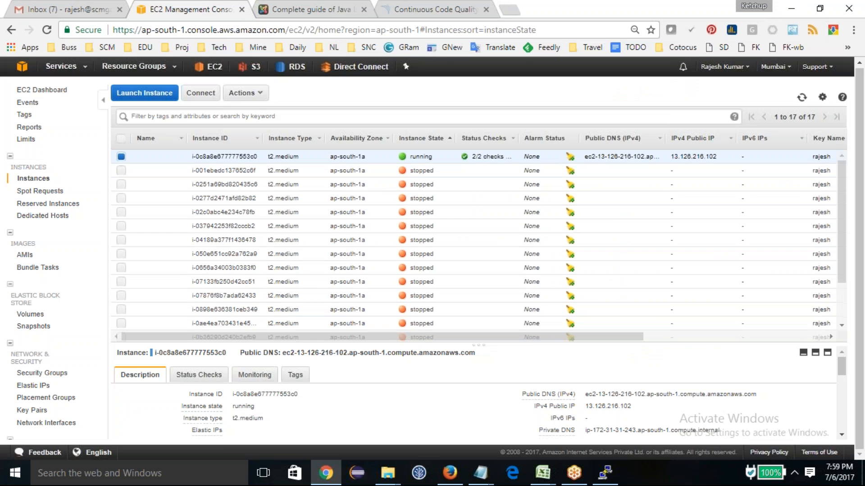
pyautogui.doubleClick(695, 157)
pyautogui.hotkey('ctrl', 'c')
# Step: Open the SonarQube dashboard at 13.126.216.102:9000 in a new browser tab
pyautogui.hotkey('ctrl', 't')
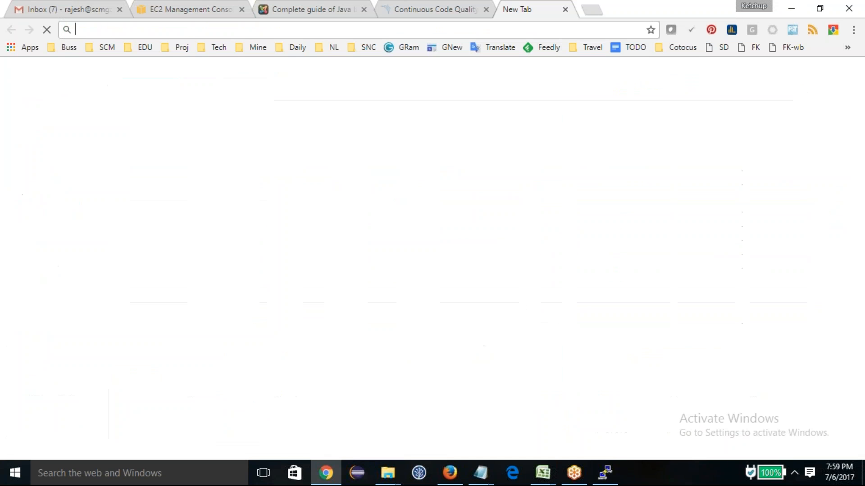
pyautogui.hotkey('ctrl', 'v')
pyautogui.write(':9000')
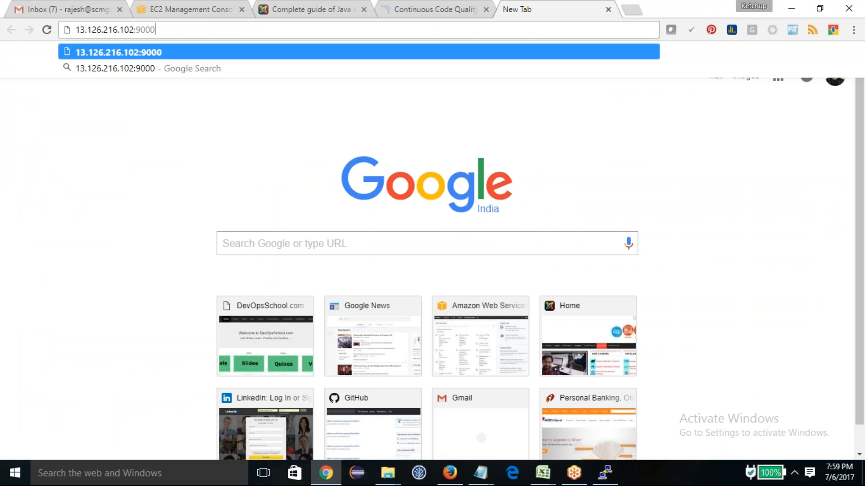
pyautogui.press('Return')
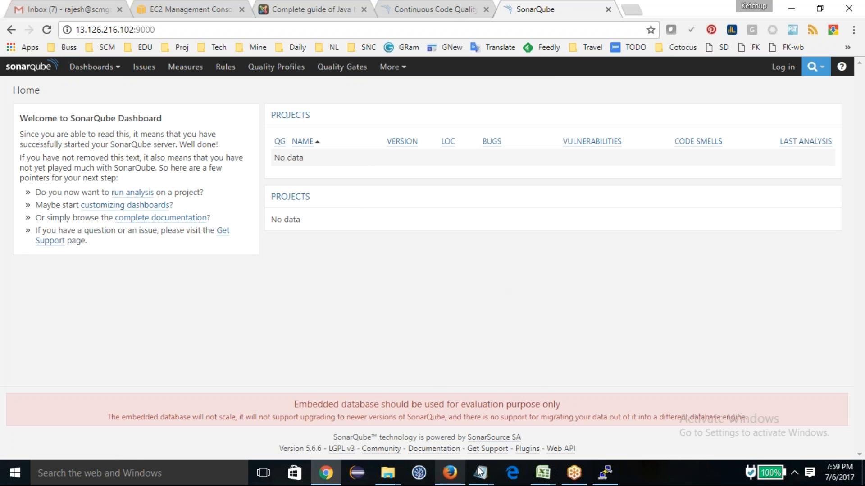
# Step: Mark Java and SonarQube as DONE in the Notepad topic list and switch back to Chrome
pyautogui.moveTo(481, 473)
pyautogui.click(715, 428)
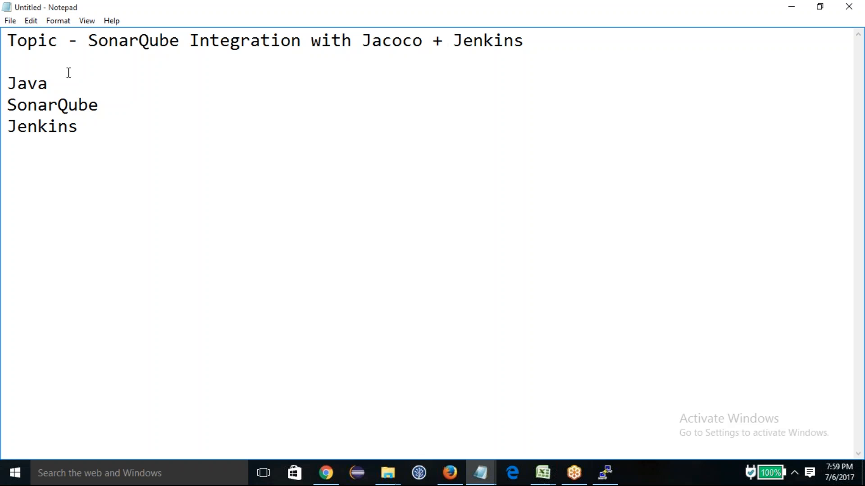
pyautogui.write('_ DONNE')
pyautogui.press('BackSpace')
pyautogui.press('BackSpace')
pyautogui.press('BackSpace')
pyautogui.write('E')
pyautogui.press('BackSpace')
pyautogui.write('NE')
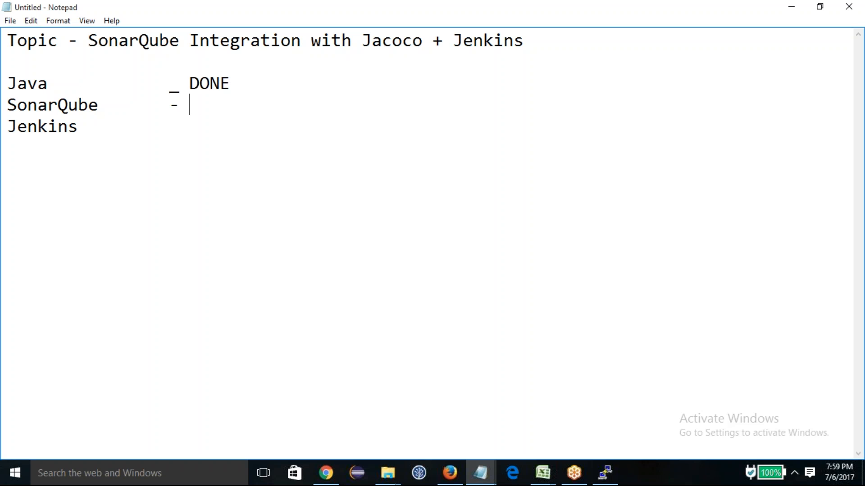
pyautogui.write('DONE')
pyautogui.click(112, 130)
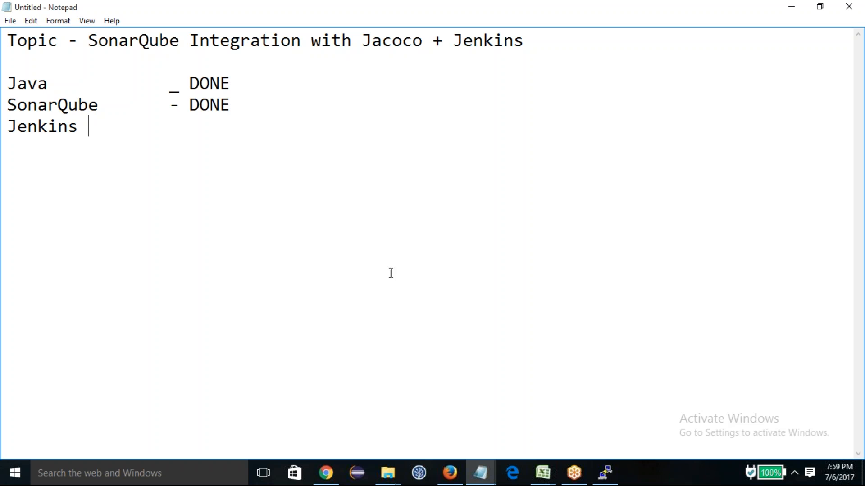
pyautogui.click(325, 473)
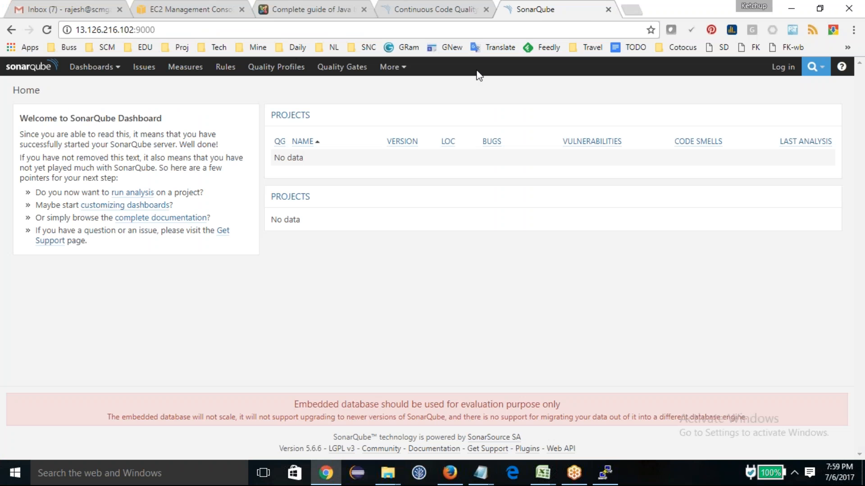
# Step: Open jenkins.io in a new browser tab and go to the weekly Red Hat/Fedora/CentOS package download page
pyautogui.click(630, 5)
pyautogui.write('jenkins.io')
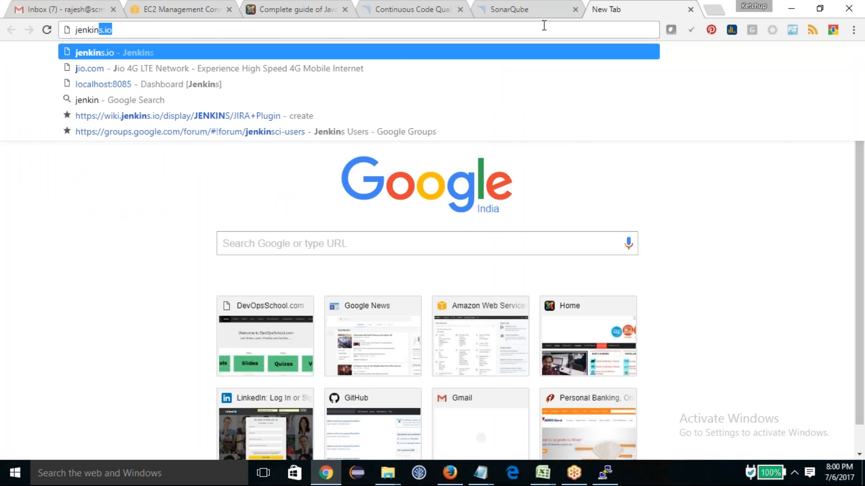
pyautogui.press('Return')
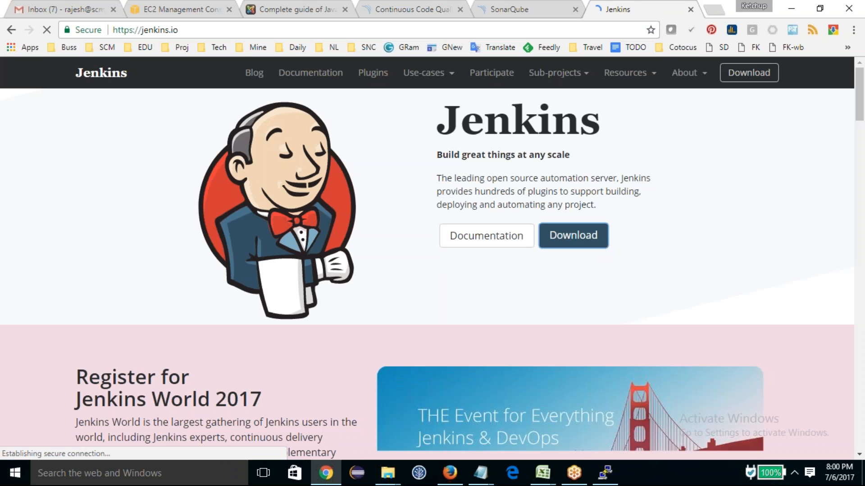
pyautogui.click(573, 235)
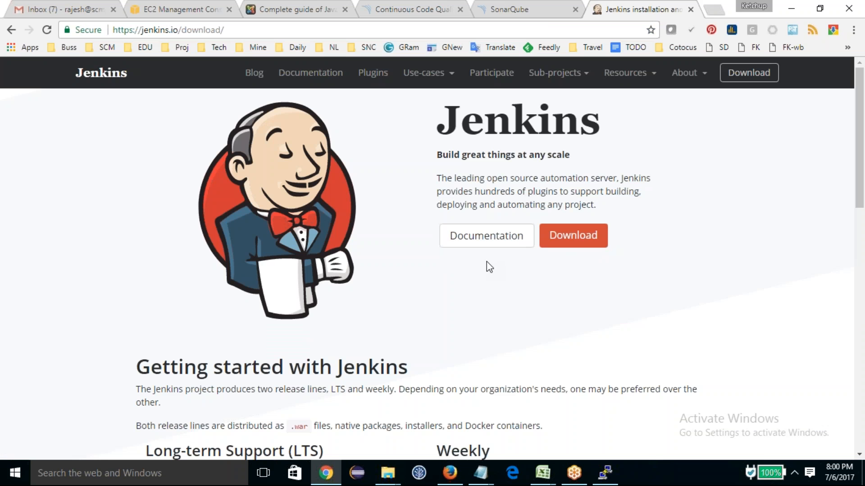
pyautogui.scroll(-10, 486, 262)
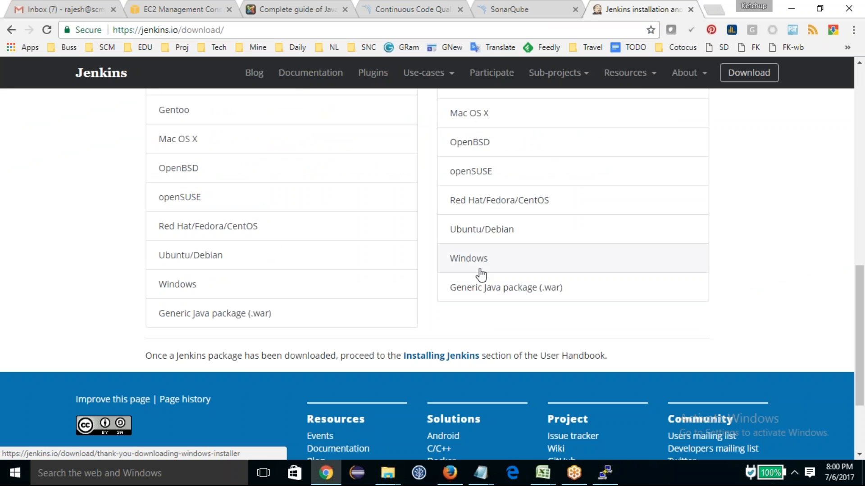
pyautogui.click(471, 208)
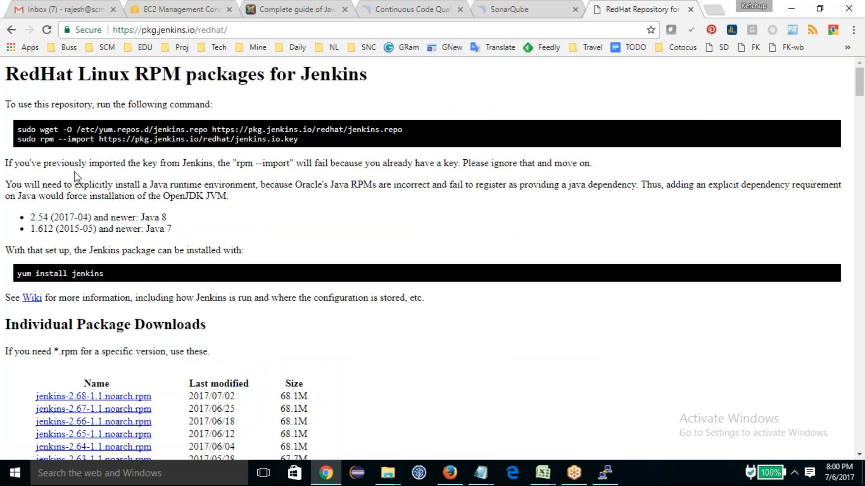
# Step: Copy the wget command for jenkins.repo from the Jenkins page and run it in the PuTTY terminal
pyautogui.moveTo(24, 134); pyautogui.dragTo(485, 118)
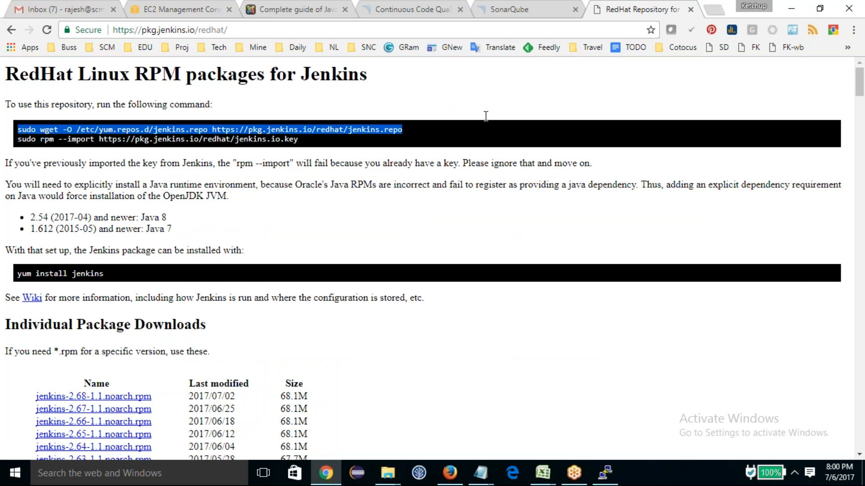
pyautogui.click(606, 473)
pyautogui.rightClick(371, 274)
pyautogui.press('Return')
# Step: Copy the rpm --import command for jenkins.io.key from the Jenkins page in Chrome and run it in the PuTTY terminal
pyautogui.hotkey('alt', 'Tab')
pyautogui.moveTo(301, 141)
pyautogui.mouseDown()
pyautogui.moveTo(18, 141)
pyautogui.moveTo(20, 131)
pyautogui.moveTo(19, 140)
pyautogui.moveTo(298, 142)
pyautogui.mouseUp()
pyautogui.hotkey('alt', 'Tab')
pyautogui.rightClick(400, 326)
pyautogui.press('Return')
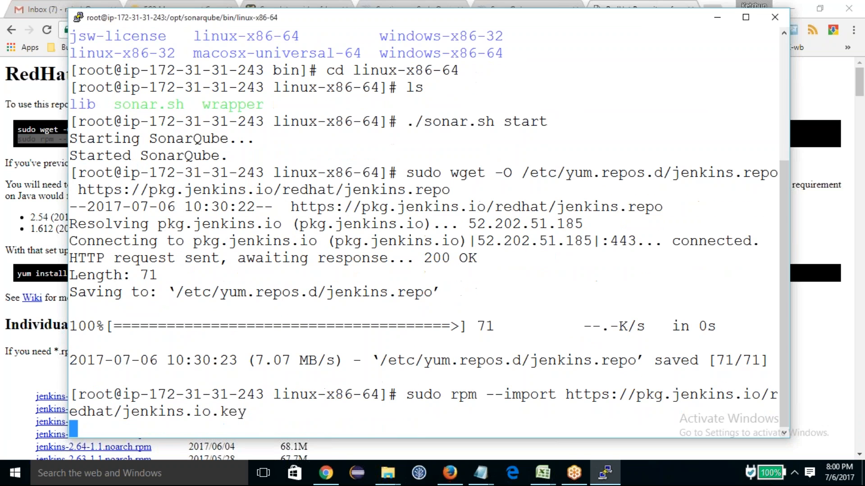
# Step: Copy yum install jenkins from the page, run it in the PuTTY terminal and accept the installation with y
pyautogui.hotkey('alt', 'Tab')
pyautogui.moveTo(20, 273); pyautogui.dragTo(142, 273)
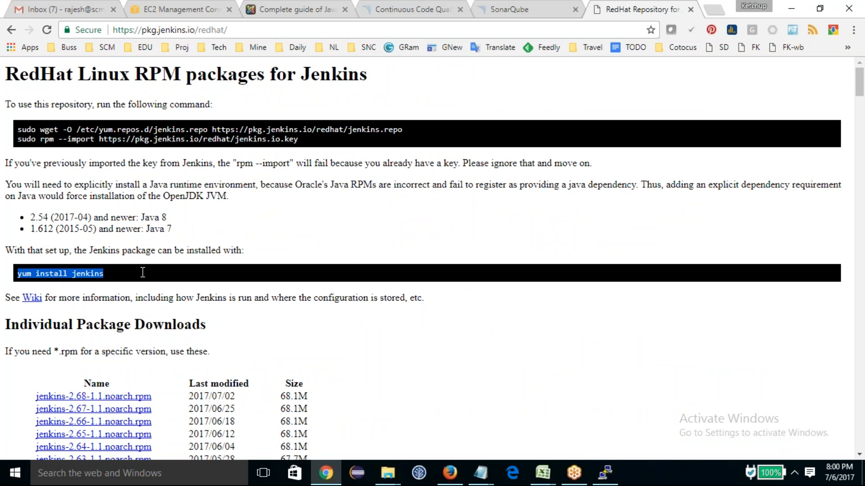
pyautogui.hotkey('alt', 'Tab')
pyautogui.rightClick(348, 253)
pyautogui.press('Return')
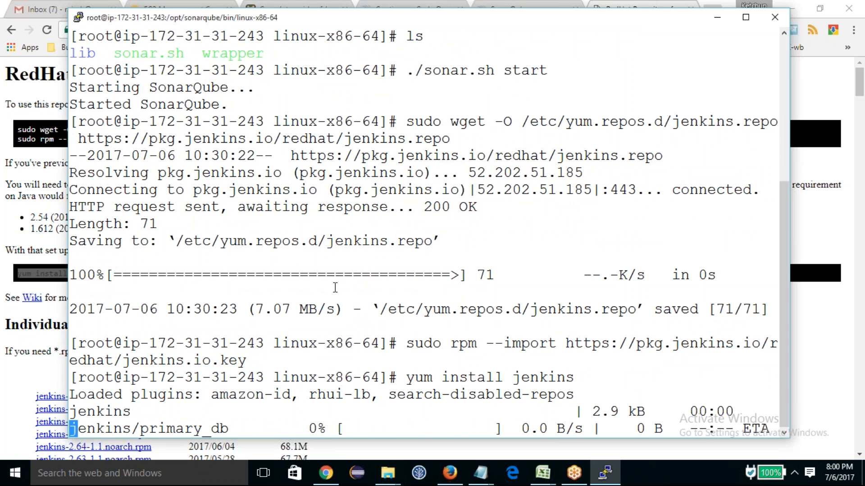
pyautogui.write('y')
pyautogui.press('Return')
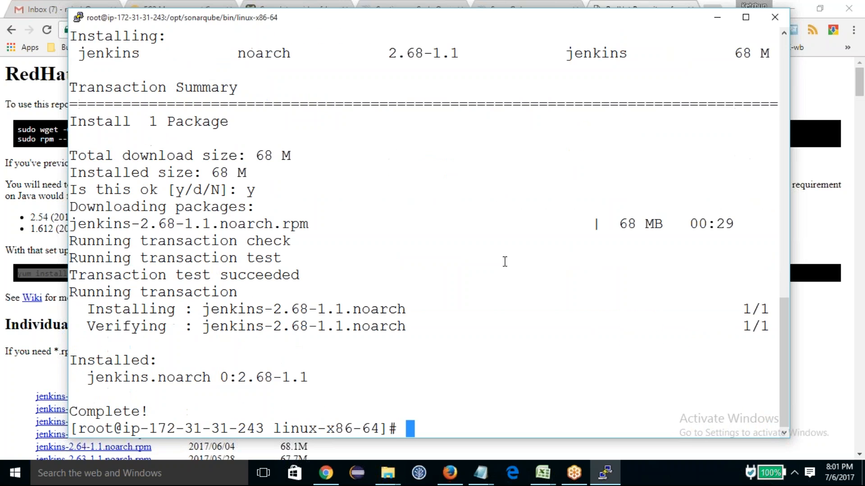
# Step: Clear the terminal, list the directory contents and start Jenkins with systemctl start jenkins
pyautogui.write('clear')
pyautogui.press('Return')
pyautogui.write('ls')
pyautogui.press('Return')
pyautogui.write('systemctl start jenkins')
pyautogui.press('Return')
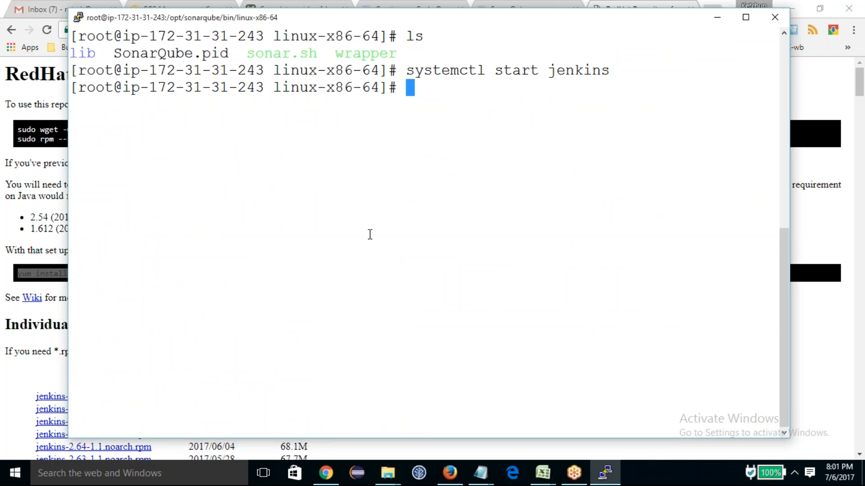
# Step: Switch to Chrome and open Jenkins at 13.126.216.102:8080 in a new tab, reusing the SonarQube server address
pyautogui.click(451, 473)
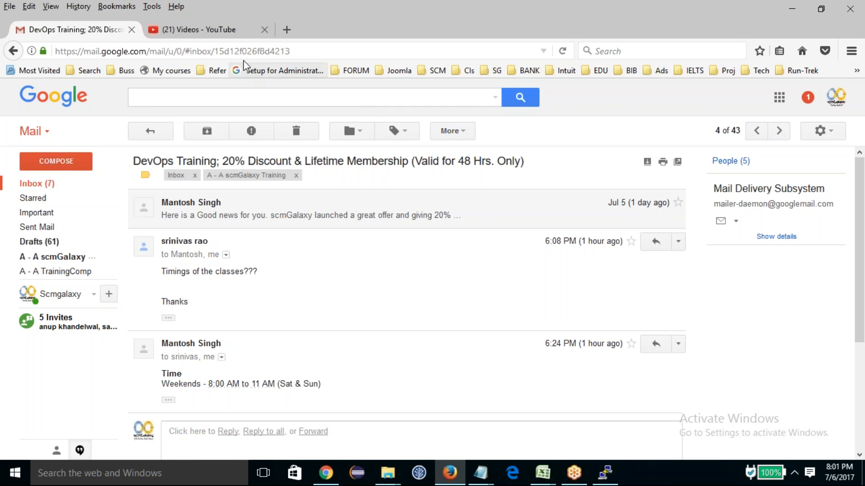
pyautogui.click(325, 473)
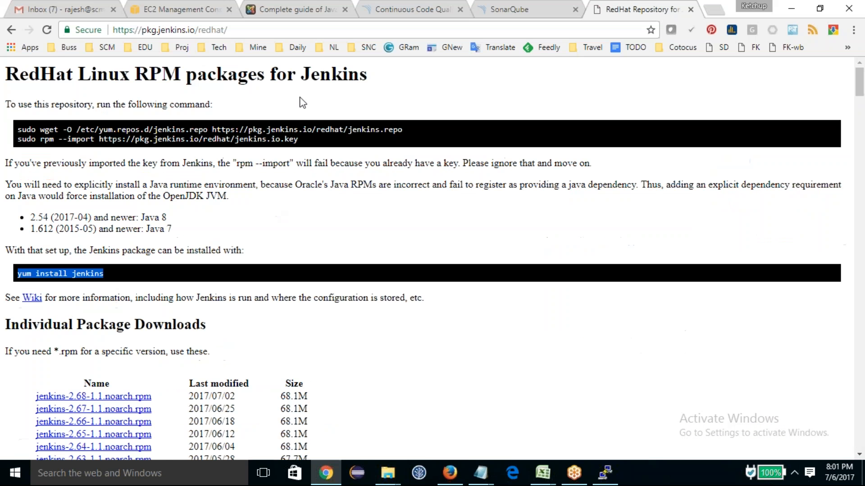
pyautogui.click(492, 6)
pyautogui.click(117, 30)
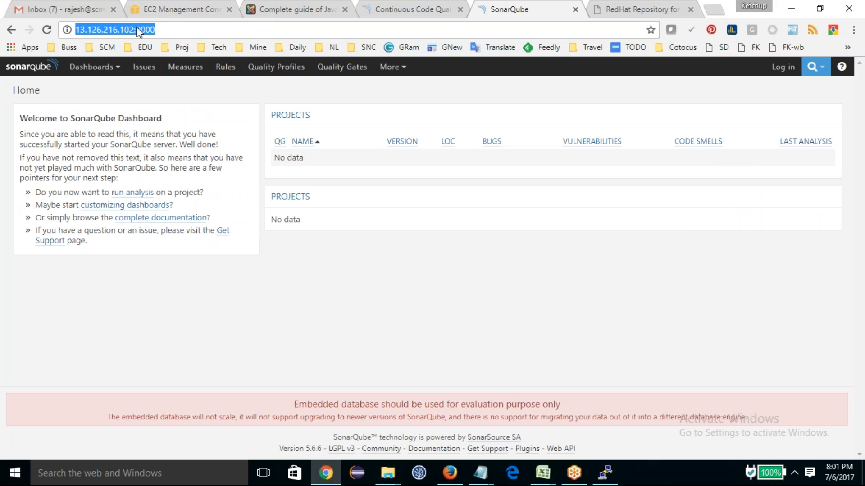
pyautogui.click(713, 9)
pyautogui.hotkey('ctrl', 'v')
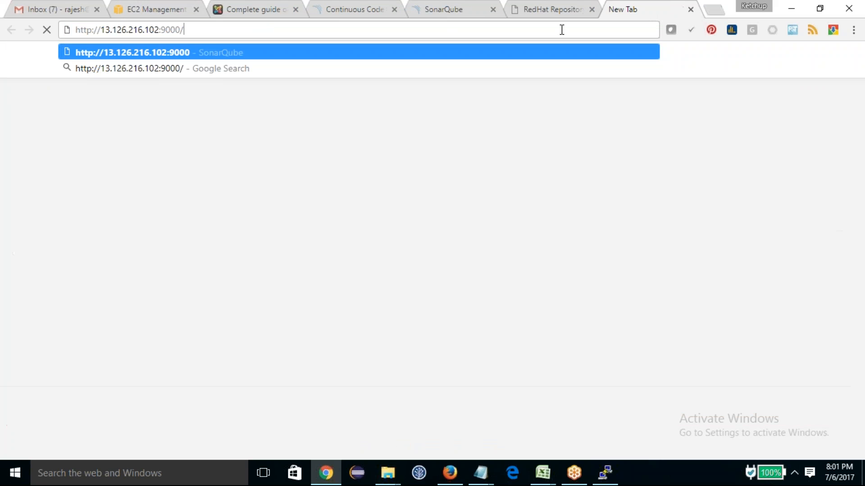
pyautogui.press('BackSpace')
pyautogui.press('BackSpace')
pyautogui.press('BackSpace')
pyautogui.press('BackSpace')
pyautogui.press('BackSpace')
pyautogui.write('8080')
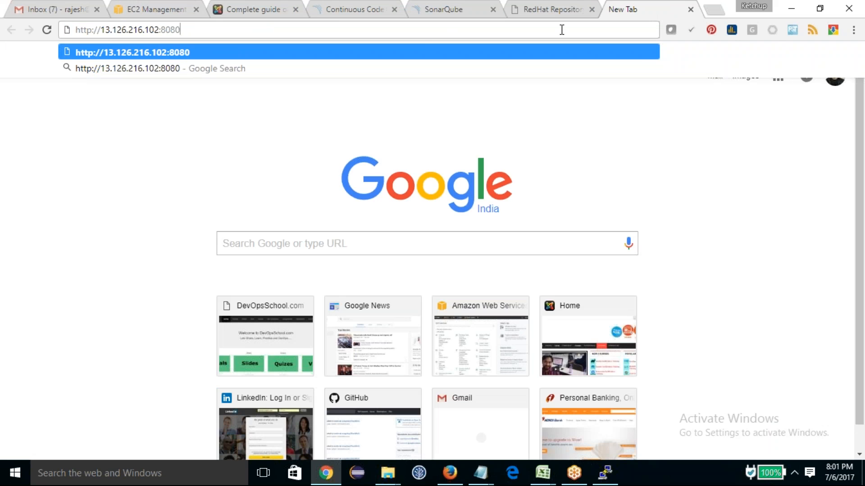
pyautogui.press('Return')
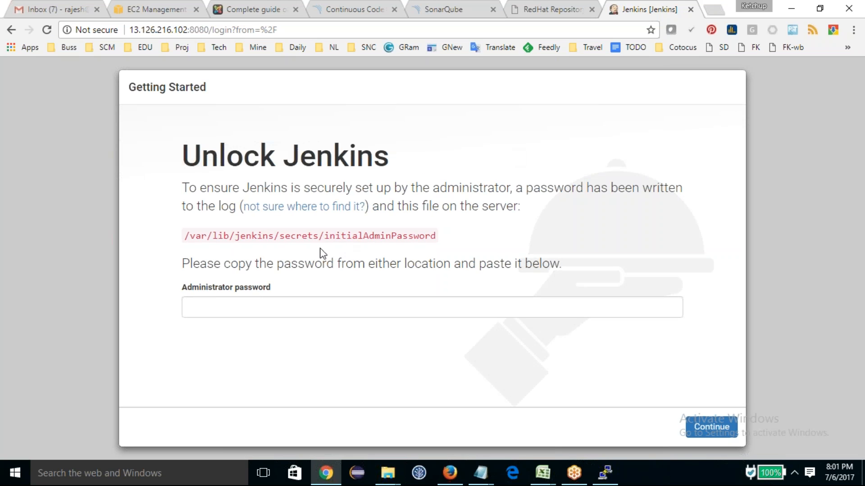
# Step: Copy the path /var/lib/jenkins/secrets/initialAdminPassword from the unlock page and display that file with more in the PuTTY terminal
pyautogui.moveTo(436, 236); pyautogui.dragTo(187, 244)
pyautogui.hotkey('ctrl', 'c')
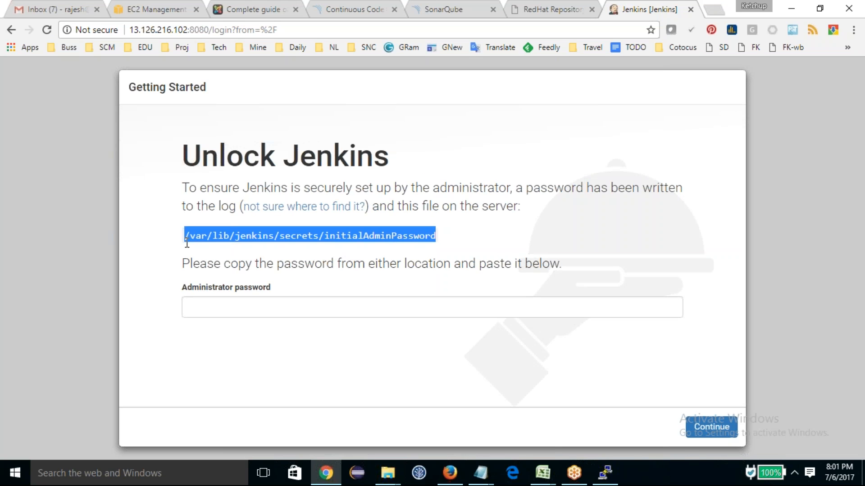
pyautogui.click(605, 473)
pyautogui.write('more')
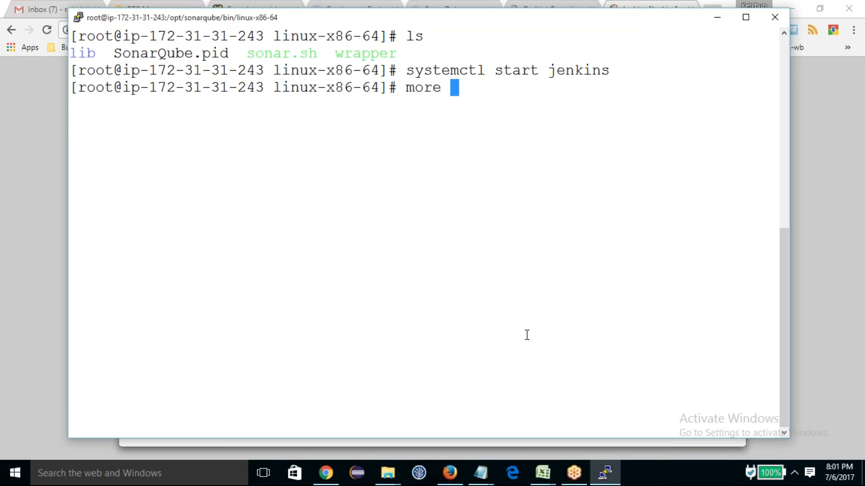
pyautogui.rightClick(526, 332)
pyautogui.press('Return')
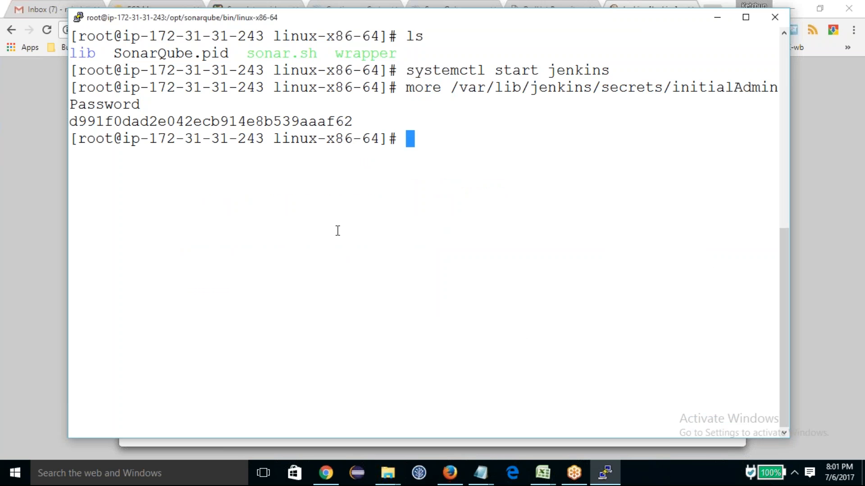
# Step: Unlock Jenkins in Chrome with the administrator password copied from the terminal, without saving it in the browser, and install the suggested plugins
pyautogui.doubleClick(307, 123)
pyautogui.hotkey('alt', 'Tab')
pyautogui.click(363, 303)
pyautogui.hotkey('ctrl', 'v')
pyautogui.click(711, 428)
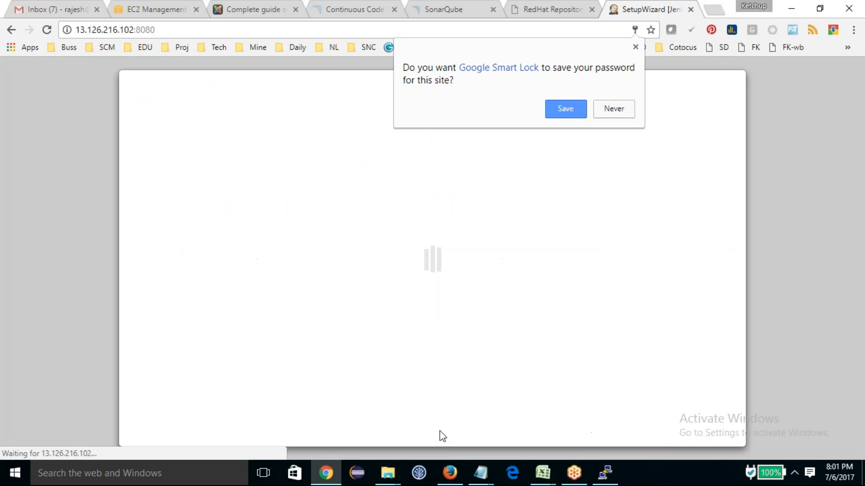
pyautogui.click(614, 109)
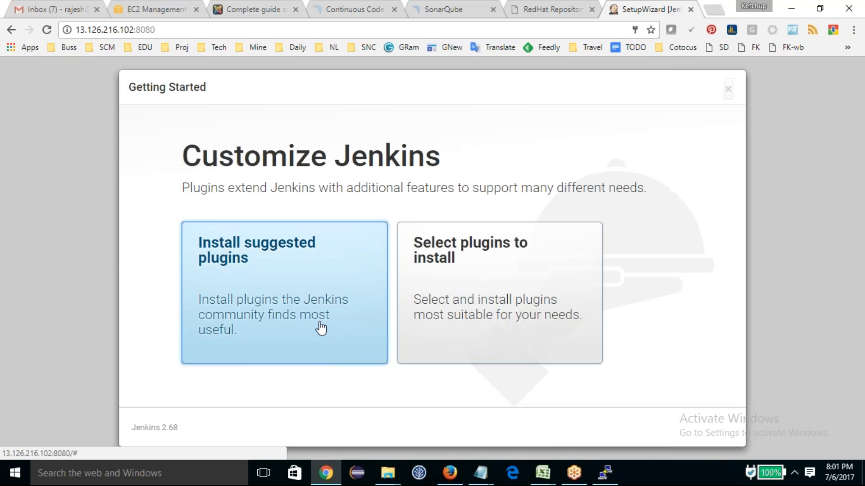
pyautogui.click(321, 328)
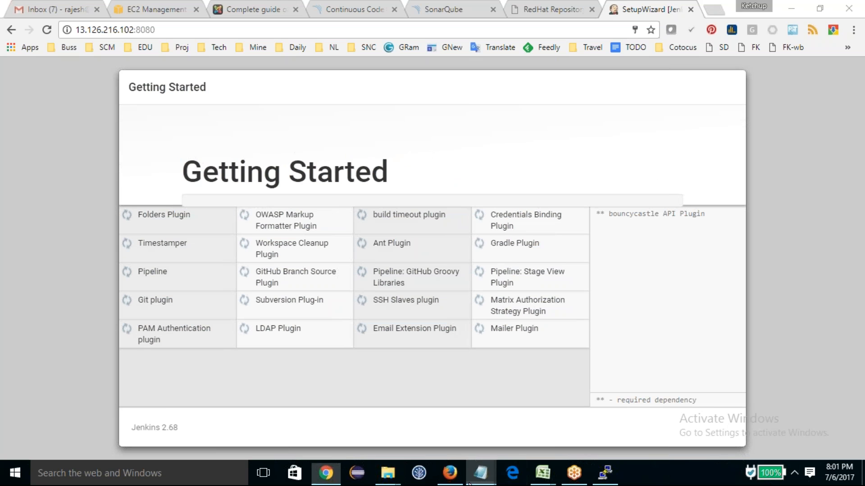
# Step: Switch to the Notepad topic list and mark Jenkins as DONE
pyautogui.moveTo(481, 472)
pyautogui.click(704, 426)
pyautogui.click(110, 110)
pyautogui.click(113, 128)
pyautogui.press('Tab')
pyautogui.write('DONE')
# Step: Add the line "SRC (JAVA) + JACOCO" below the topic list
pyautogui.press('Return')
pyautogui.write('SCR')
pyautogui.press('BackSpace')
pyautogui.press('BackSpace')
pyautogui.write('RC (JAVA')
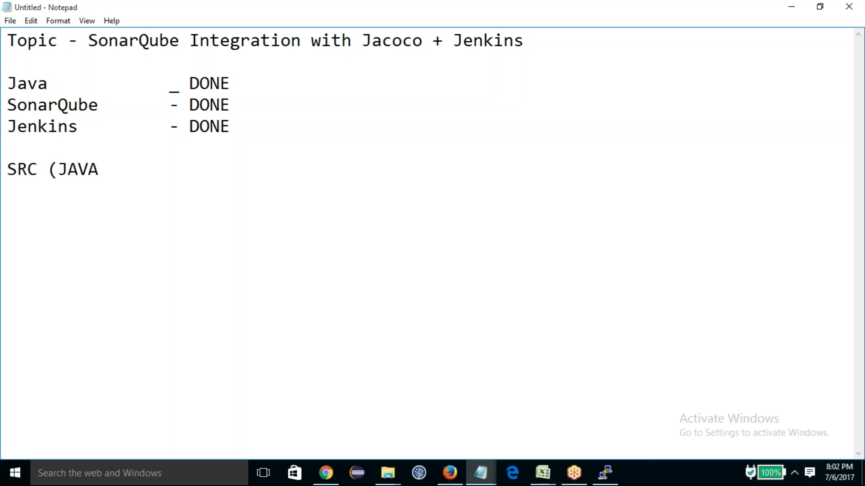
pyautogui.write(') + JACOCO')
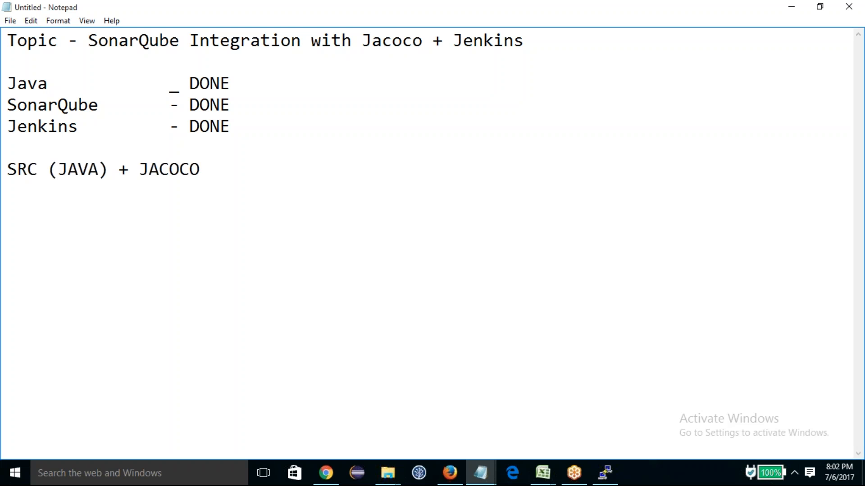
# Step: Append "+ SonarQube" to the SRC (JAVA) + JACOCO line
pyautogui.moveTo(224, 176); pyautogui.dragTo(6, 177)
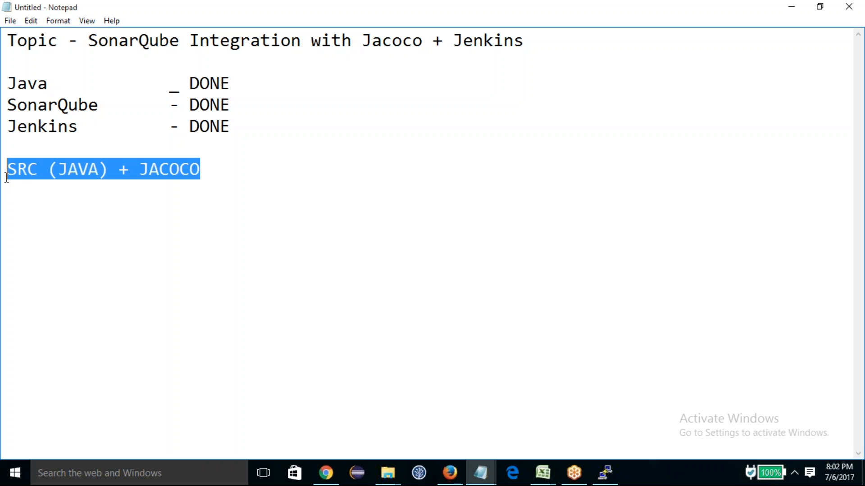
pyautogui.click(216, 167)
pyautogui.write('+')
pyautogui.moveTo(107, 102); pyautogui.dragTo(6, 105)
pyautogui.click(239, 167)
pyautogui.write('Si')
pyautogui.press('BackSpace')
pyautogui.write('onarQube')
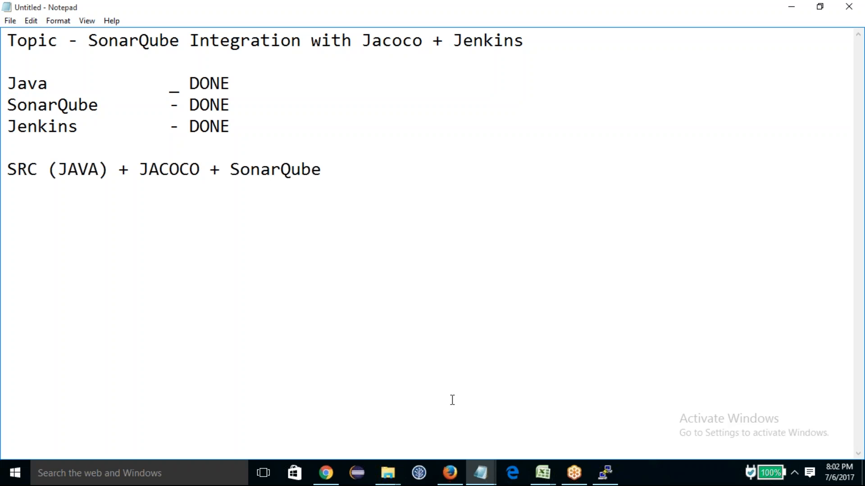
# Step: Switch to Chrome and open github.com in a new tab
pyautogui.click(327, 473)
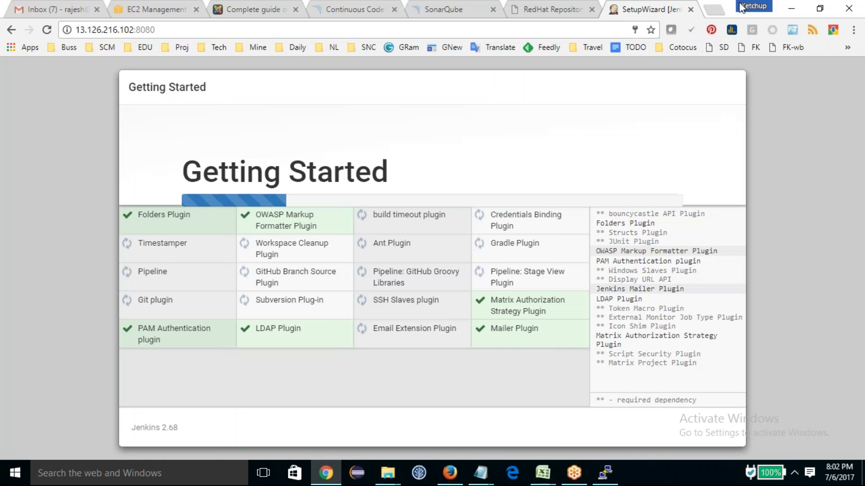
pyautogui.click(714, 10)
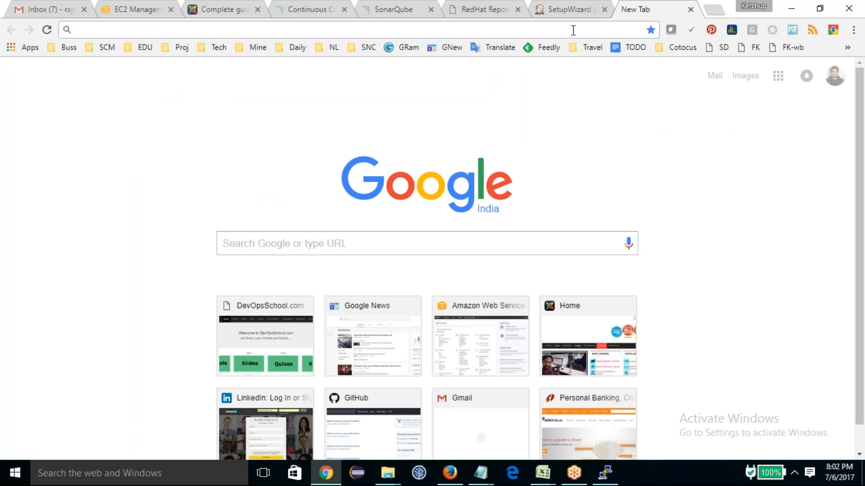
pyautogui.write('github.com')
pyautogui.press('Return')
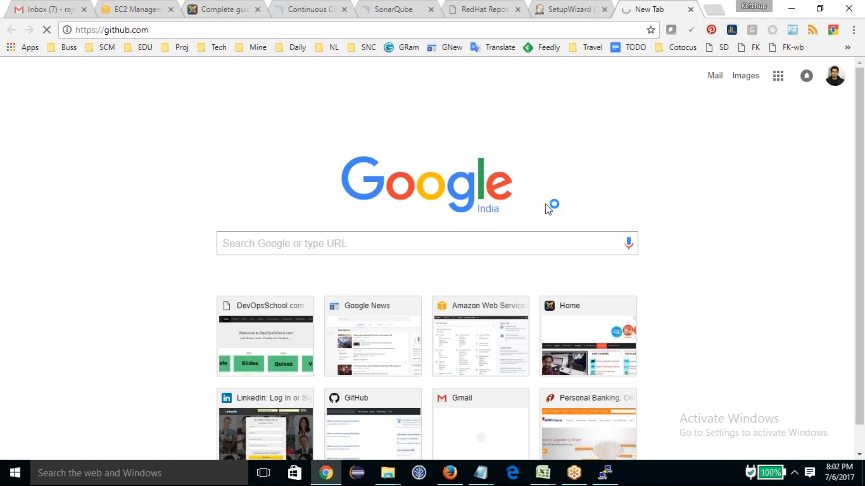
# Step: Filter your repositories by "jaco" and open the src folder of jacoco-maven-unittestv2
pyautogui.scroll(-1, 629, 292)
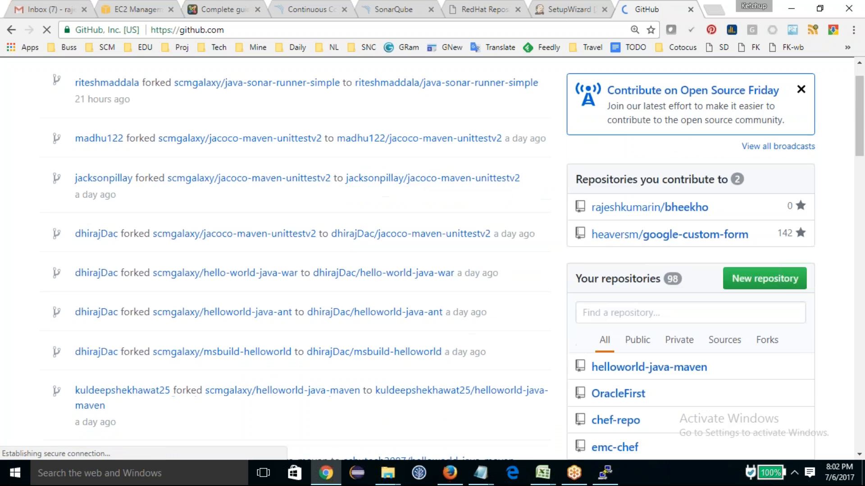
pyautogui.scroll(-5, 630, 292)
pyautogui.click(630, 102)
pyautogui.write('ja')
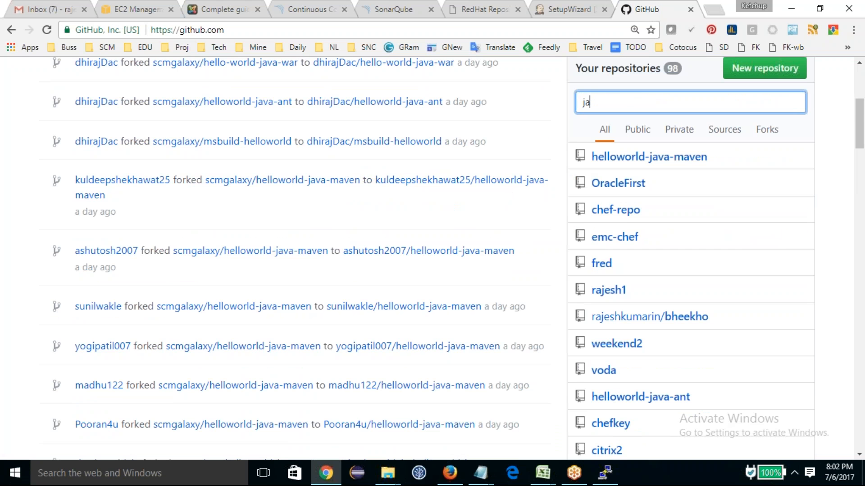
pyautogui.write('co')
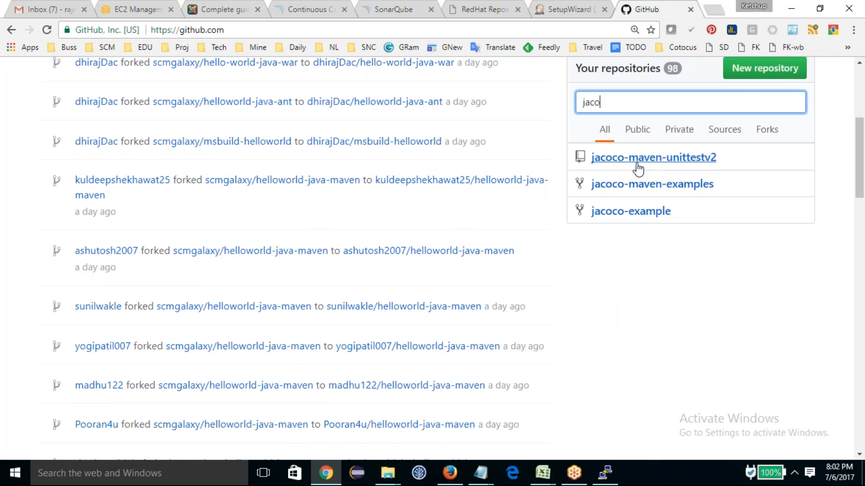
pyautogui.click(653, 157)
pyautogui.scroll(-3, 304, 324)
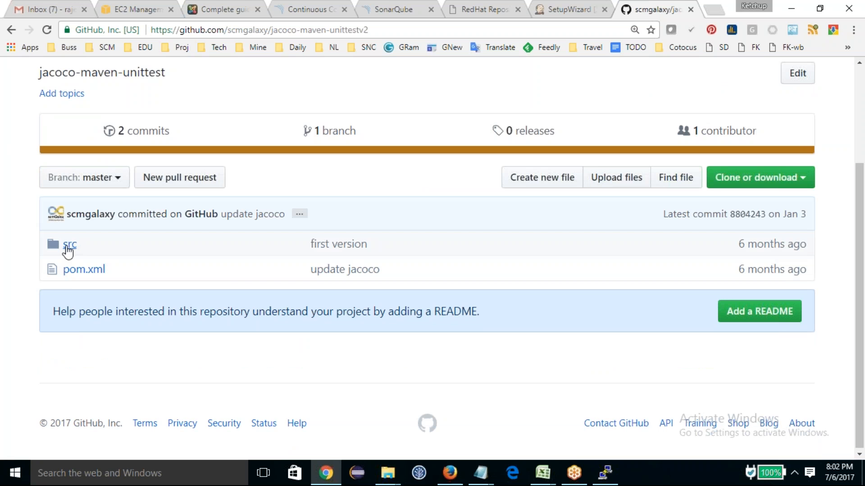
pyautogui.click(67, 247)
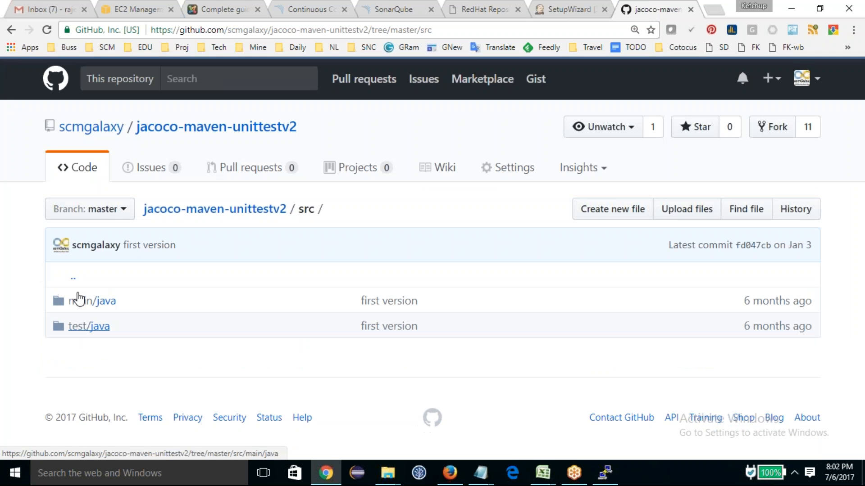
# Step: Open pom.xml in the jacoco-maven-unittestv2 repository and examine its junit dependency and jacoco-maven-plugin section
pyautogui.click(11, 30)
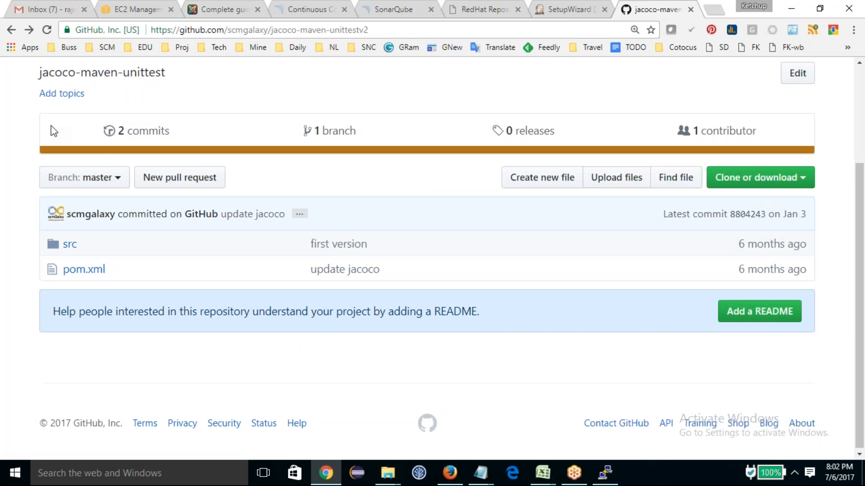
pyautogui.click(85, 271)
pyautogui.scroll(-5, 216, 311)
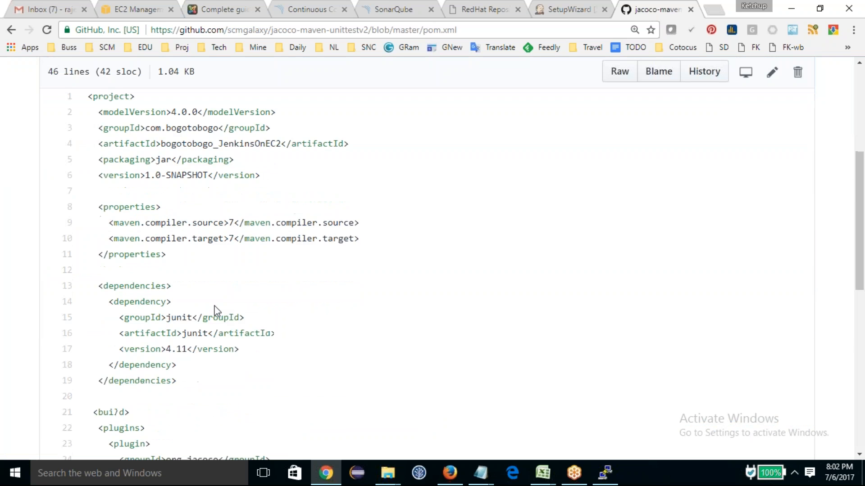
pyautogui.scroll(-6, 214, 311)
pyautogui.scroll(-4, 179, 291)
pyautogui.scroll(4, 180, 290)
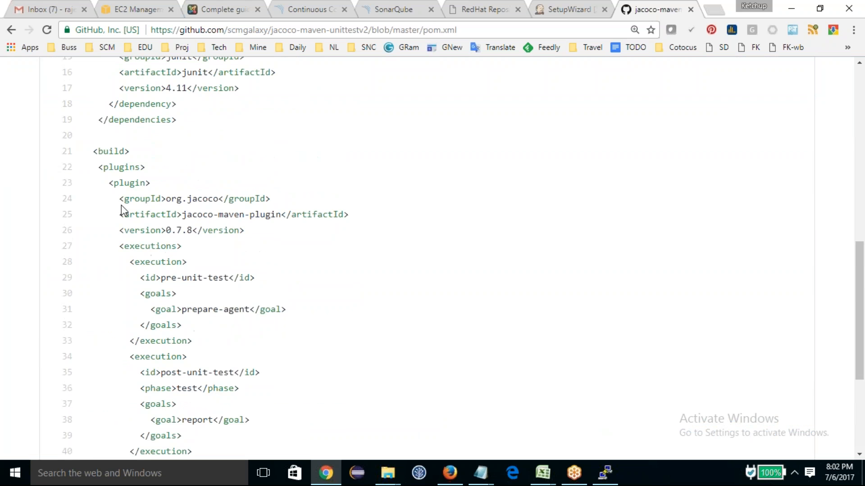
pyautogui.moveTo(120, 196); pyautogui.dragTo(289, 343)
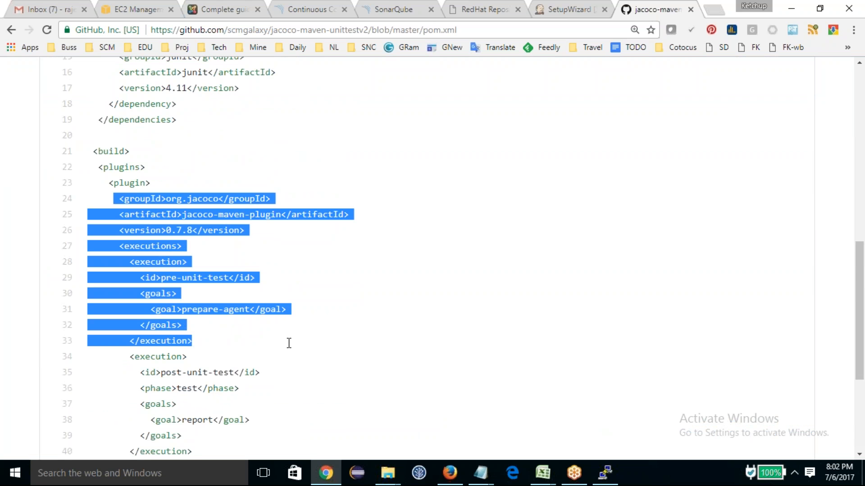
pyautogui.click(291, 348)
pyautogui.scroll(4, 290, 347)
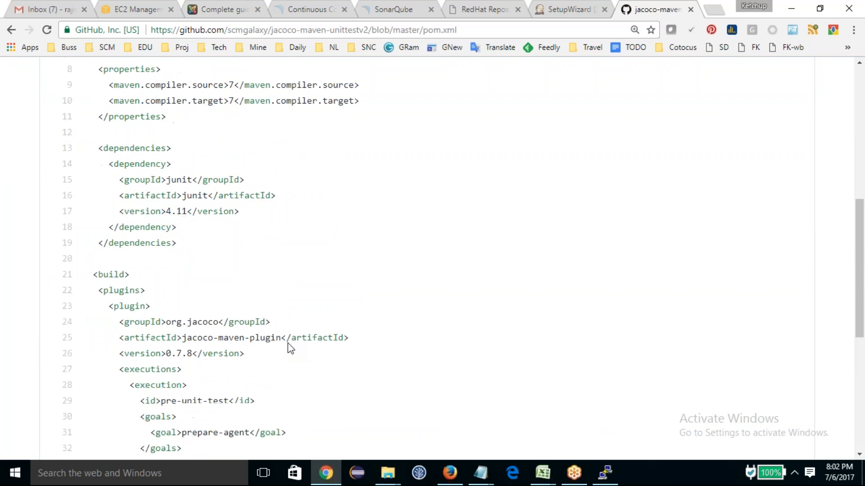
pyautogui.moveTo(200, 376); pyautogui.dragTo(223, 389)
pyautogui.scroll(4, 229, 384)
# Step: Return to the jacoco-maven-unittestv2 repository's main page and copy its URL
pyautogui.click(11, 30)
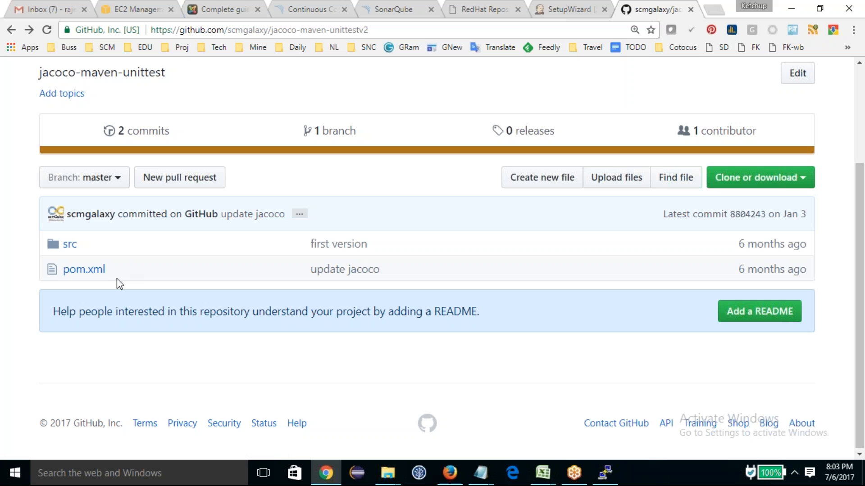
pyautogui.moveTo(116, 277); pyautogui.dragTo(41, 255)
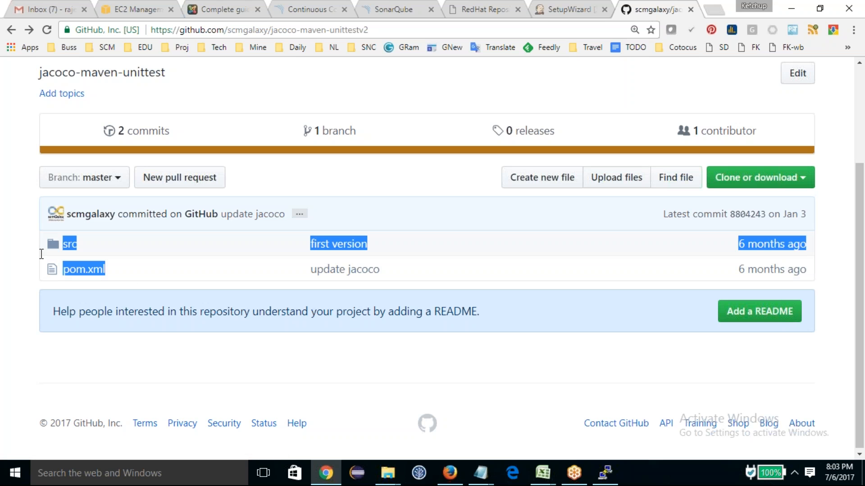
pyautogui.click(128, 321)
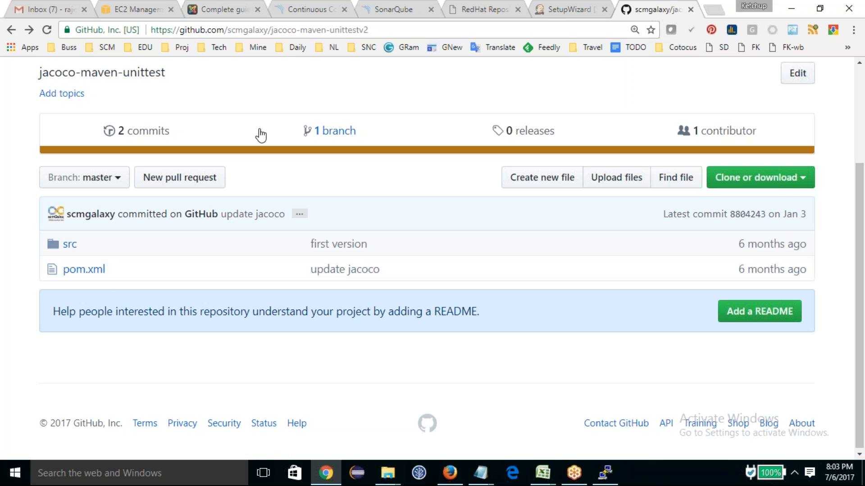
pyautogui.click(307, 30)
pyautogui.hotkey('ctrl', 'c')
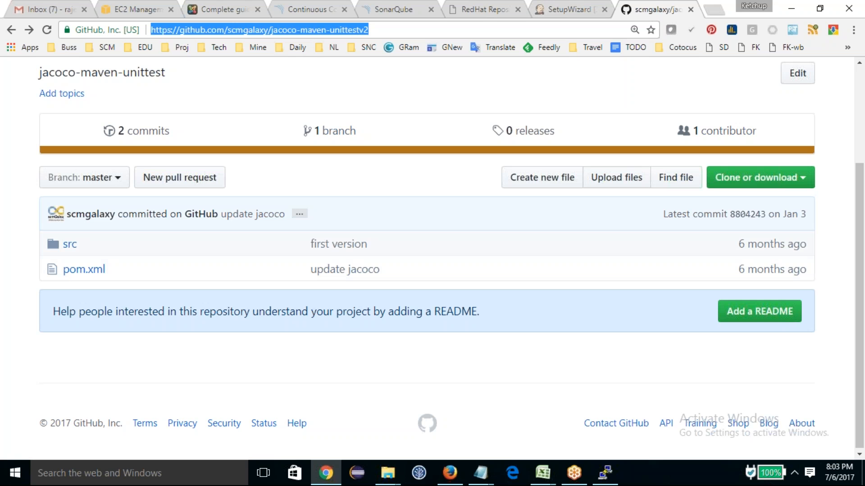
# Step: Open Git Bash and change to the /d directory
pyautogui.click(6, 479)
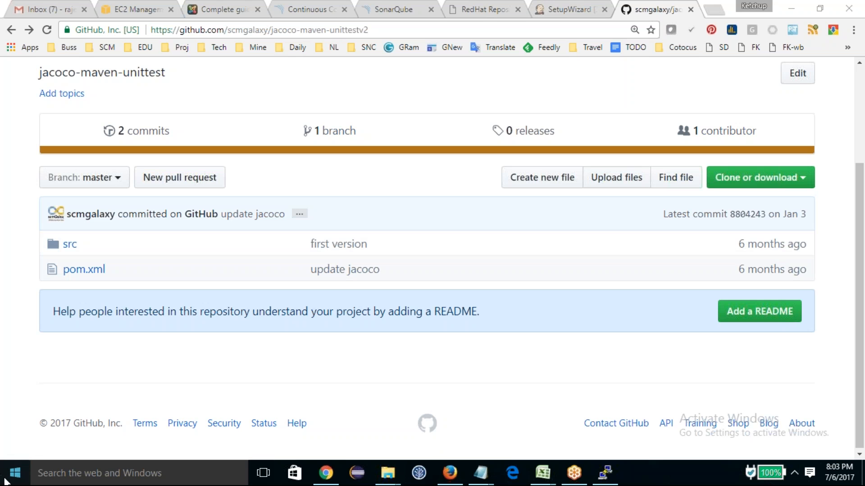
pyautogui.click(270, 412)
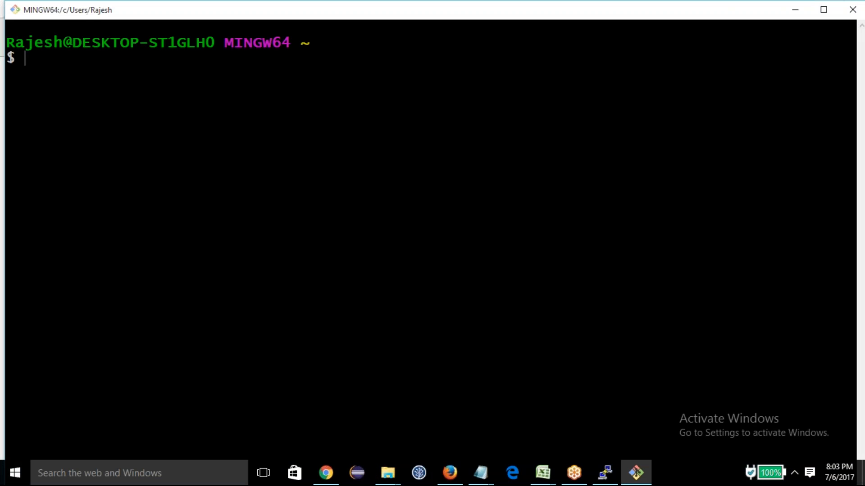
pyautogui.write('cd /d')
pyautogui.press('Return')
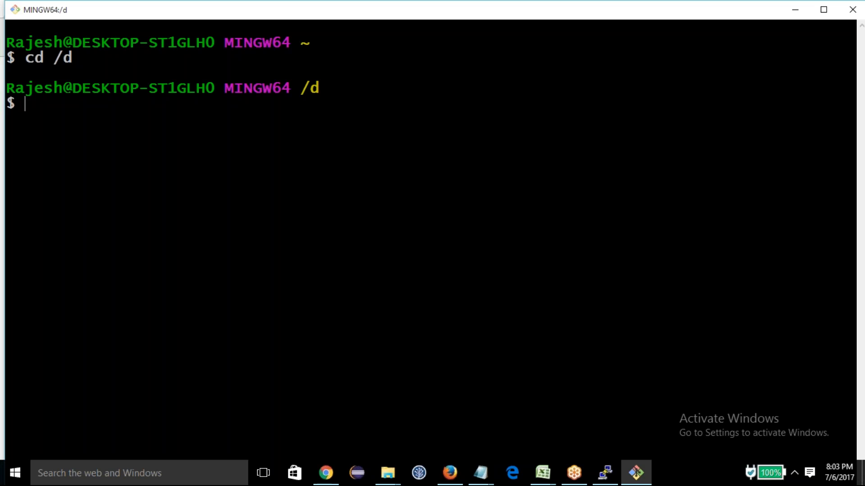
# Step: Create a directory named with the person's first name in /d and change into it
pyautogui.write('mkdir hareesh')
pyautogui.write('cd j')
pyautogui.press('BackSpace')
pyautogui.write('har')
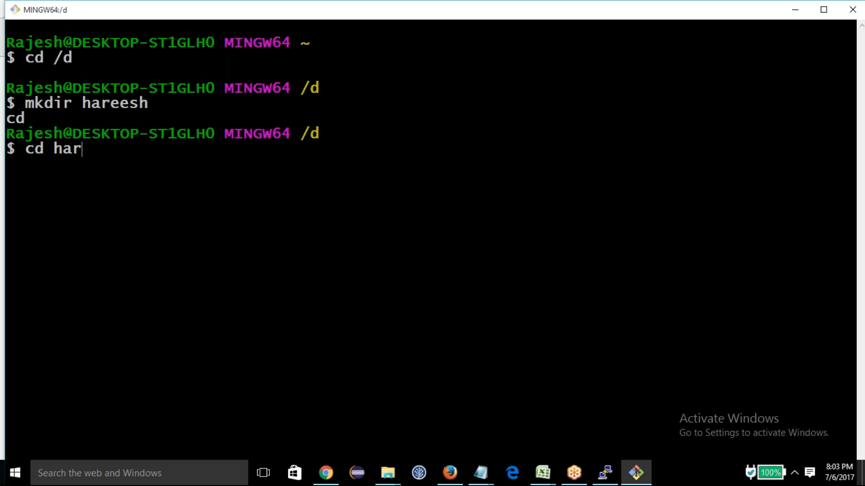
pyautogui.press('Tab')
pyautogui.press('Return')
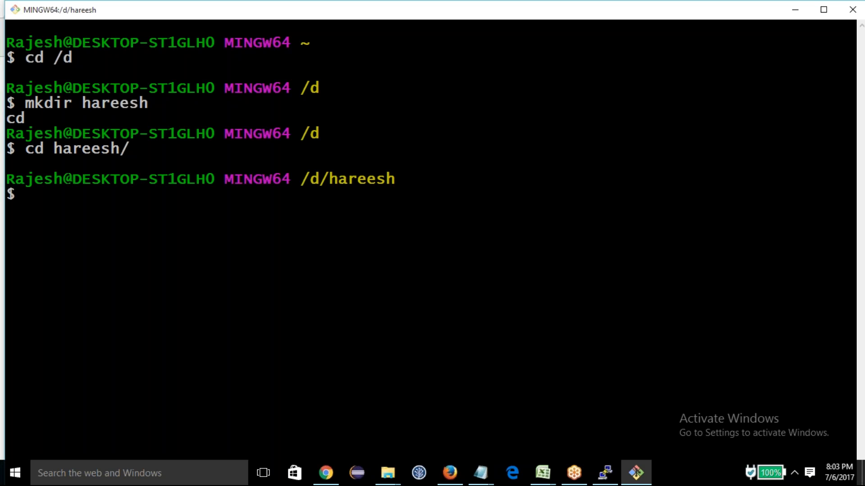
pyautogui.write('git clone')
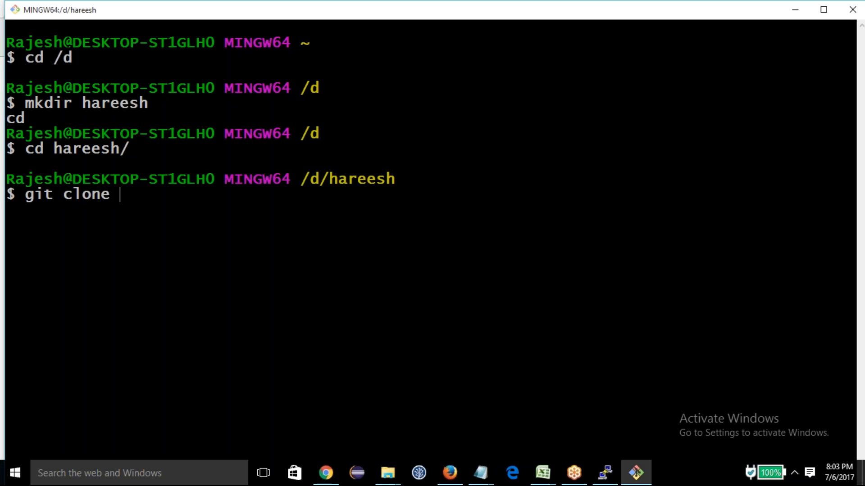
pyautogui.rightClick(323, 113)
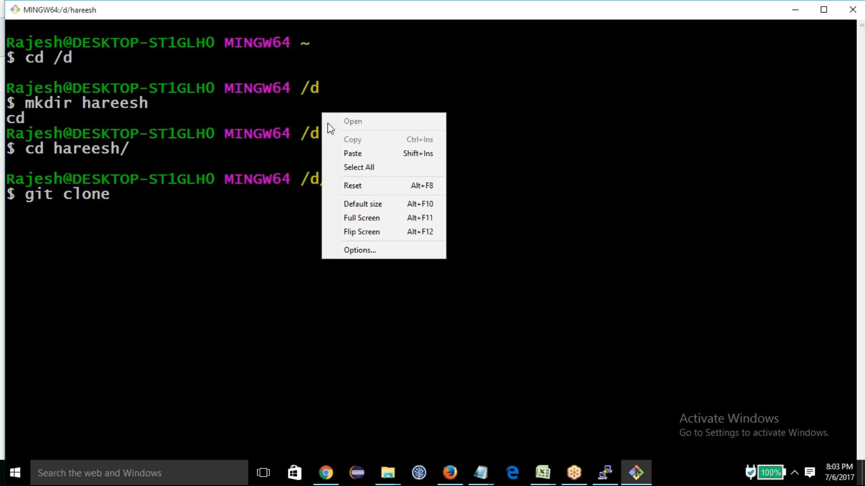
pyautogui.click(333, 153)
pyautogui.press('Return')
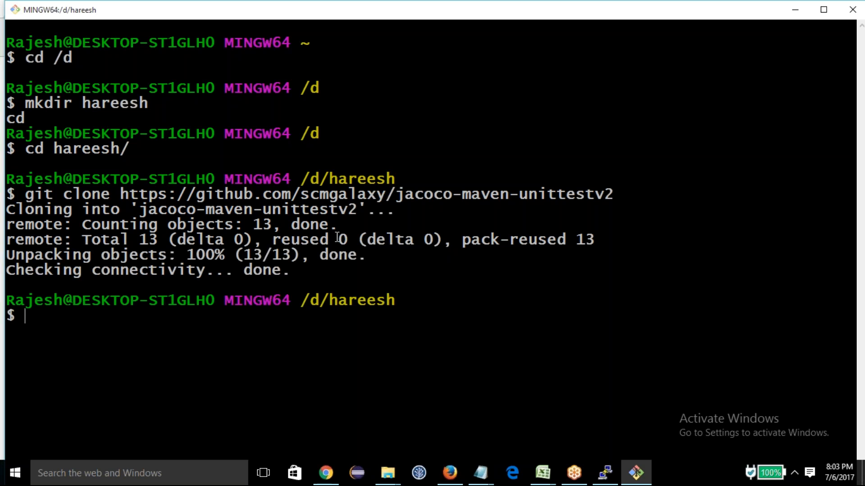
# Step: Change into the cloned jacoco-maven-unittestv2 directory and list its files
pyautogui.write('ls')
pyautogui.press('Return')
pyautogui.write('cd j')
pyautogui.press('Tab')
pyautogui.press('Return')
pyautogui.write('ls')
pyautogui.press('Return')
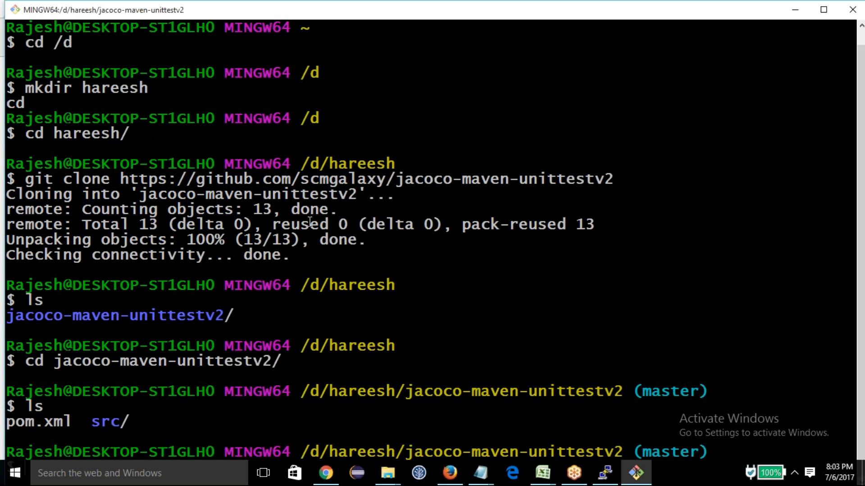
# Step: Switch to Chrome, open the scmgalaxy account's repositories and filter them by "sonar"
pyautogui.click(326, 473)
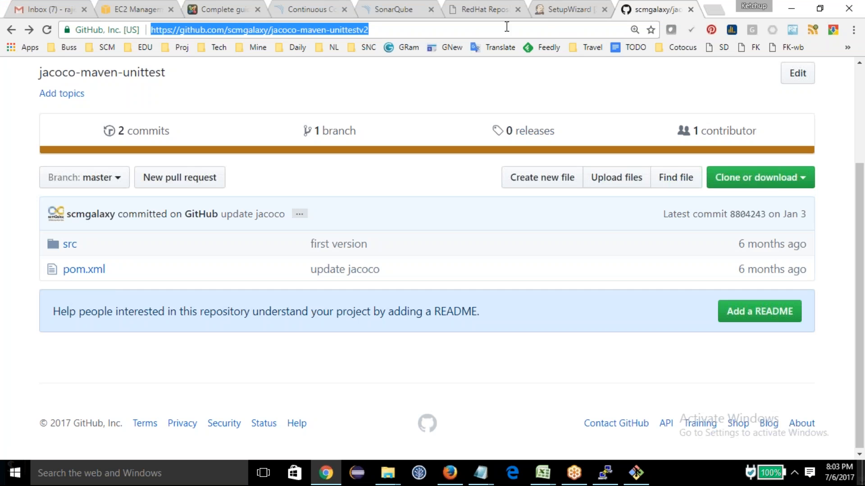
pyautogui.scroll(3, 90, 128)
pyautogui.click(88, 128)
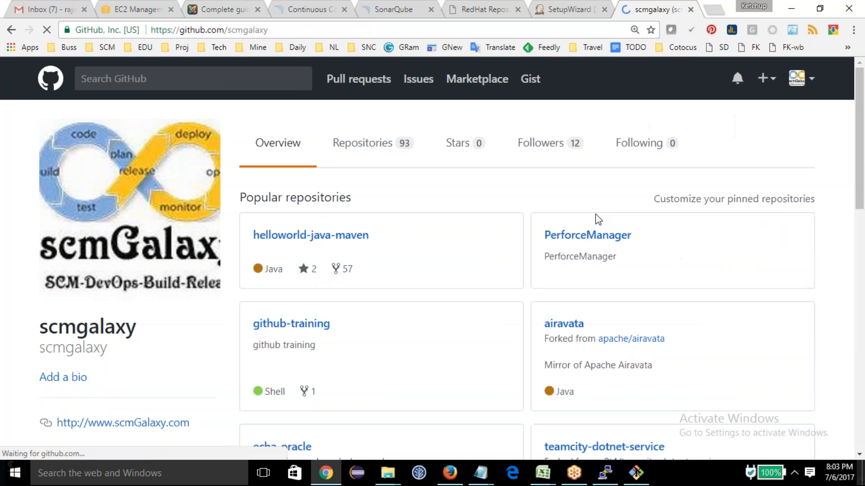
pyautogui.click(359, 147)
pyautogui.click(322, 198)
pyautogui.write('sonar')
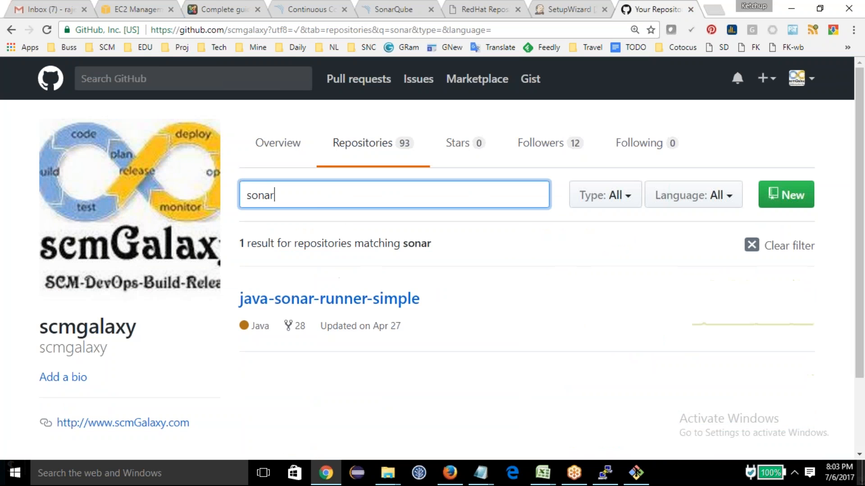
# Step: Open the sonar-project.properties file in the java-sonar-runner-simple repository and select its file name
pyautogui.click(335, 299)
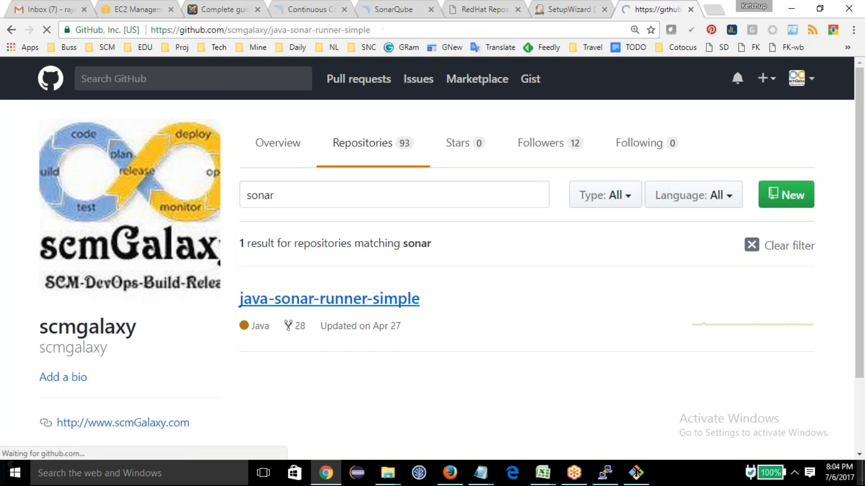
pyautogui.scroll(-4, 270, 315)
pyautogui.scroll(-1, 257, 312)
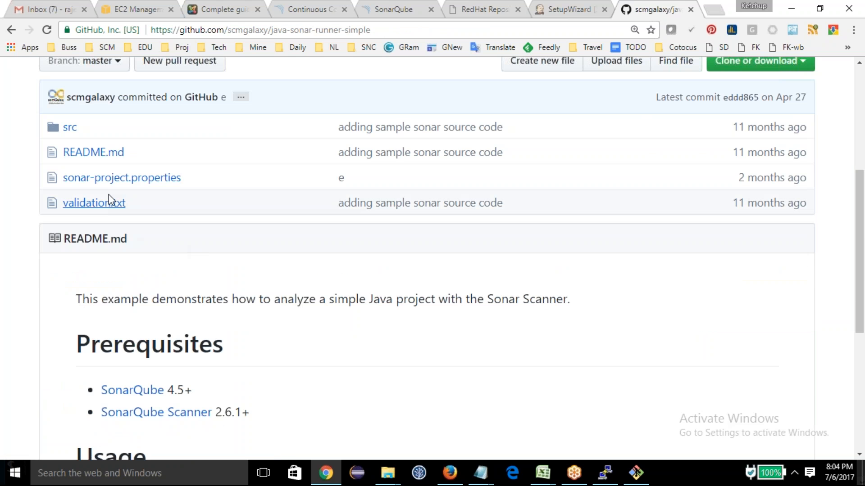
pyautogui.click(111, 179)
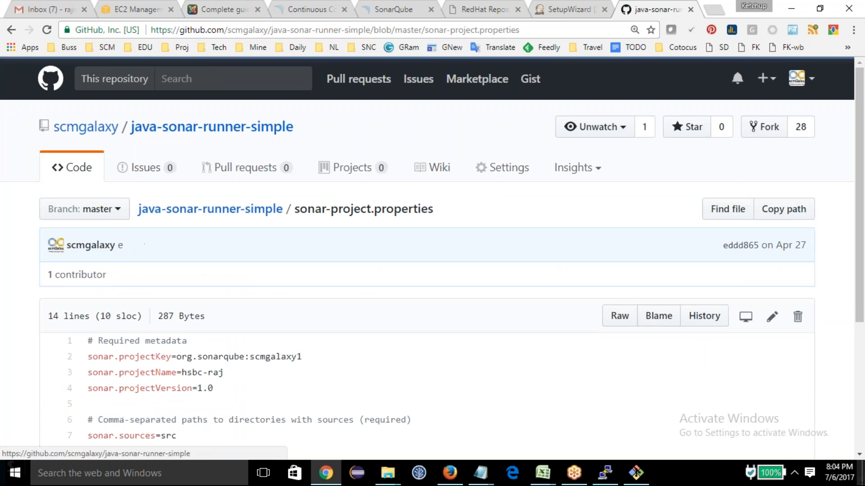
pyautogui.moveTo(446, 217); pyautogui.dragTo(301, 210)
# Step: Switch to Git Bash and clear the terminal screen
pyautogui.click(645, 466)
pyautogui.press('Return')
pyautogui.press('Return')
pyautogui.press('Return')
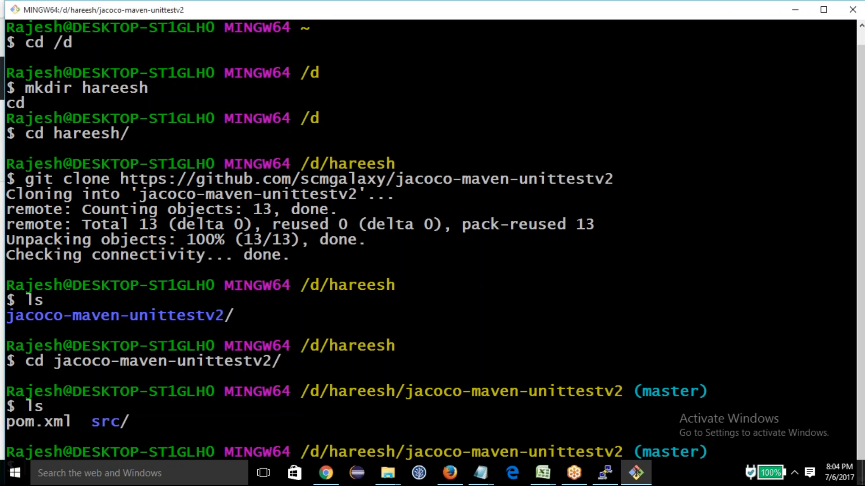
pyautogui.hotkey('ctrl', 'l')
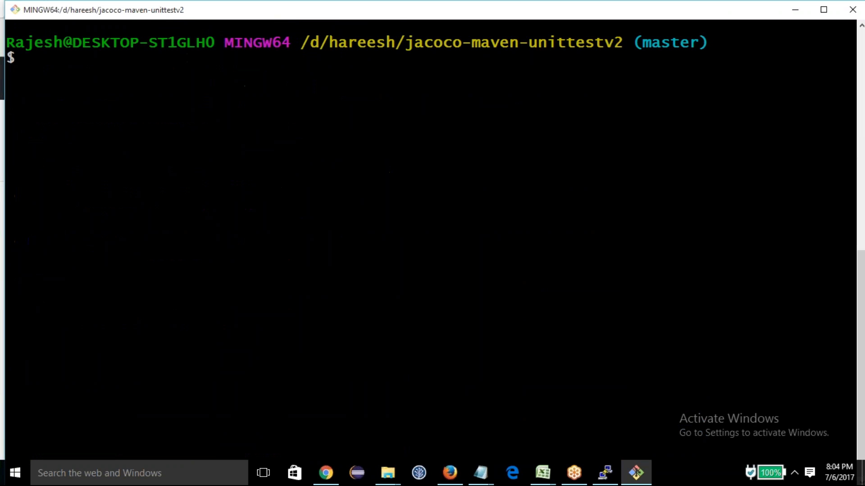
# Step: Create sonar-project.properties in vi inside jacoco-maven-unittestv2, using the file name copied from the GitHub page
pyautogui.write('vi')
pyautogui.rightClick(381, 145)
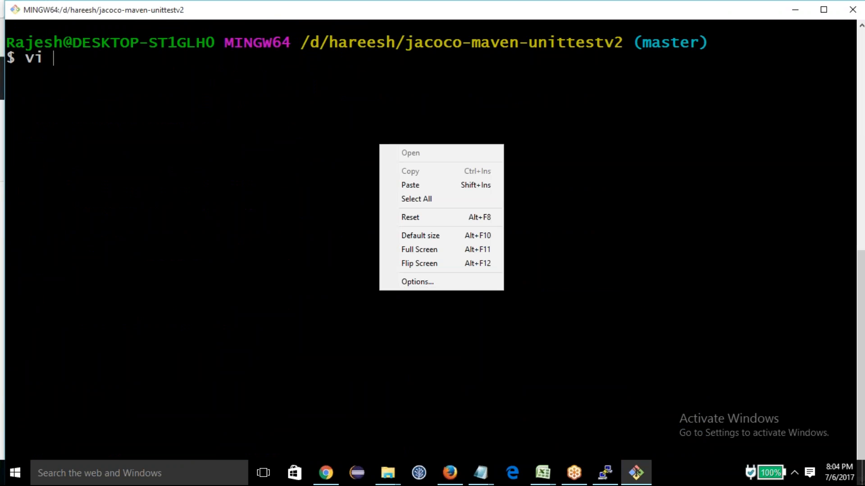
pyautogui.click(415, 183)
pyautogui.press('BackSpace')
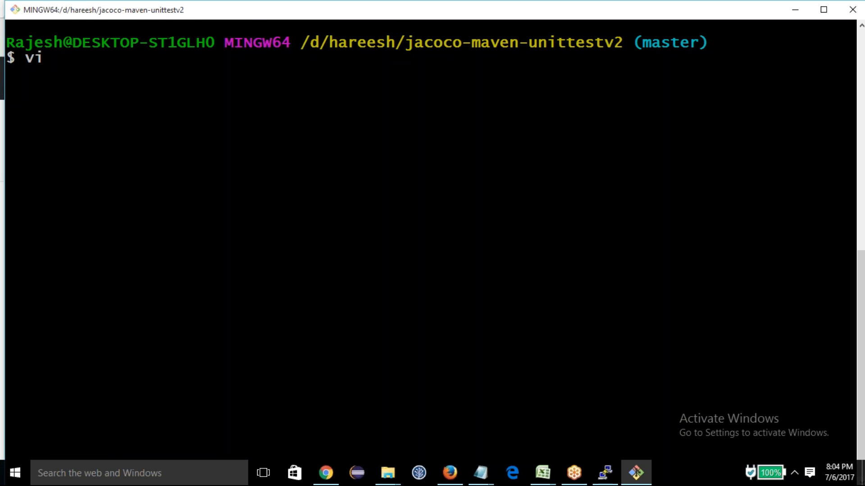
pyautogui.hotkey('alt', 'Tab')
pyautogui.moveTo(295, 212); pyautogui.dragTo(457, 204)
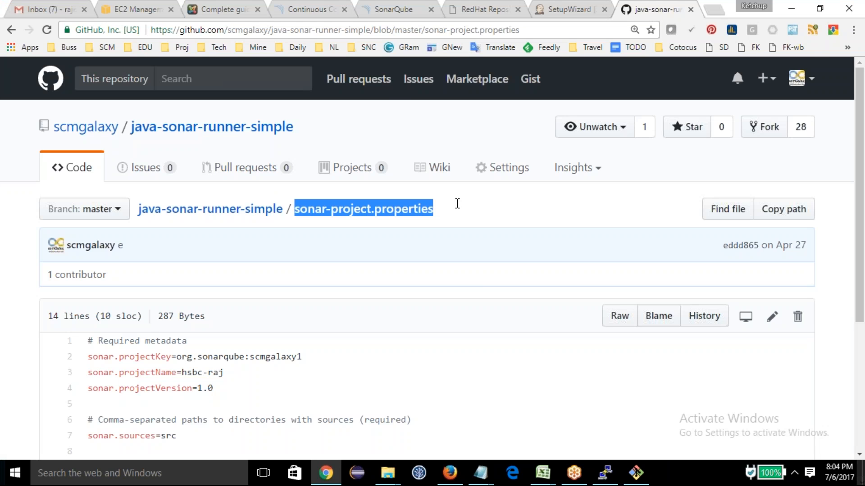
pyautogui.hotkey('ctrl', 'c')
pyautogui.hotkey('alt', 'Tab')
pyautogui.rightClick(243, 134)
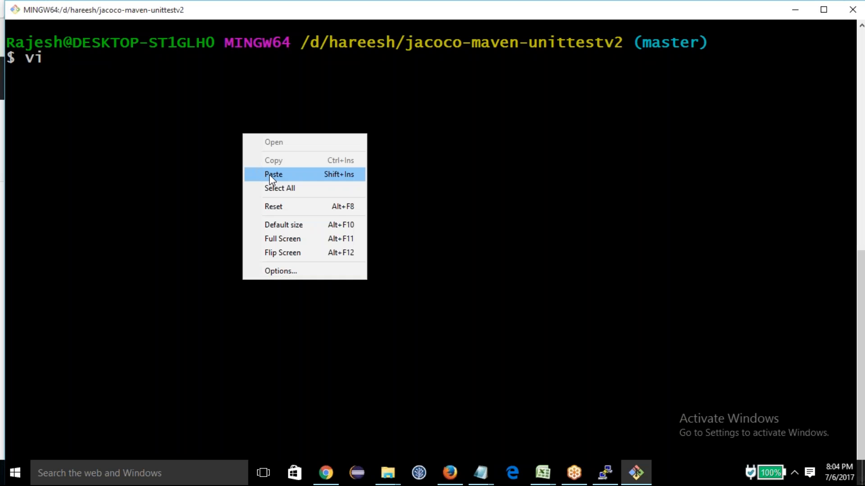
pyautogui.click(271, 175)
# Step: Copy the contents of sonar-project.properties from GitHub and paste them into the new file in vi
pyautogui.hotkey('alt', 'Tab')
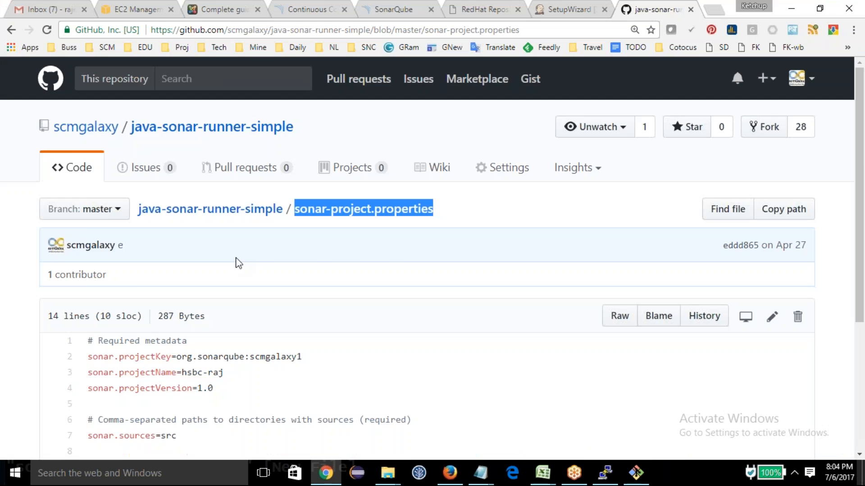
pyautogui.scroll(-4, 81, 303)
pyautogui.moveTo(88, 150); pyautogui.dragTo(245, 338)
pyautogui.hotkey('ctrl', 'c')
pyautogui.hotkey('alt', 'Tab')
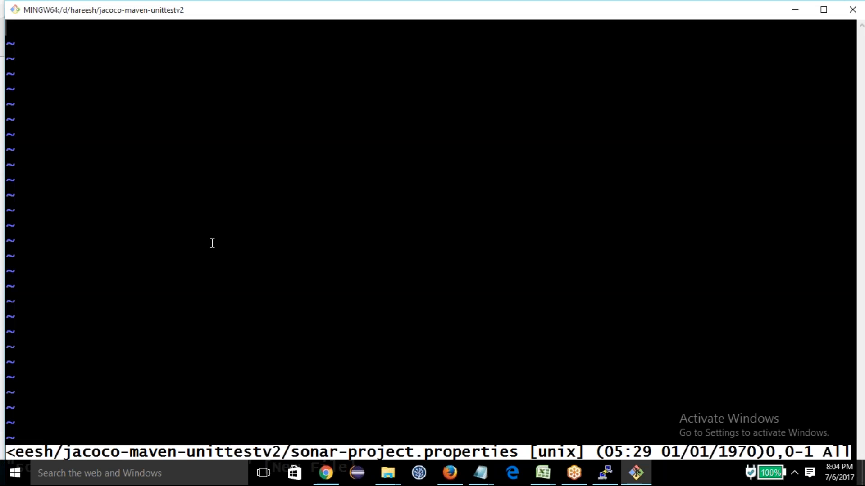
pyautogui.press('i')
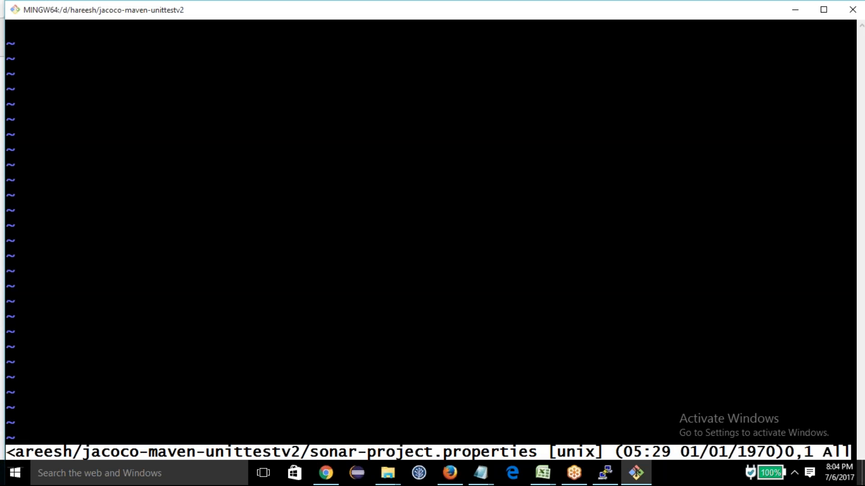
pyautogui.rightClick(222, 163)
pyautogui.click(251, 202)
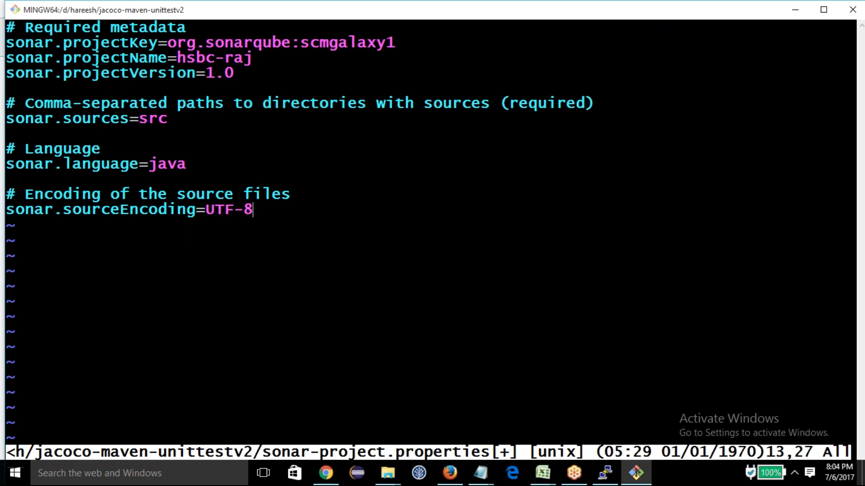
# Step: Check the project key, name, version and language entries in sonar-project.properties, and save the file and quit vi
pyautogui.doubleClick(200, 58)
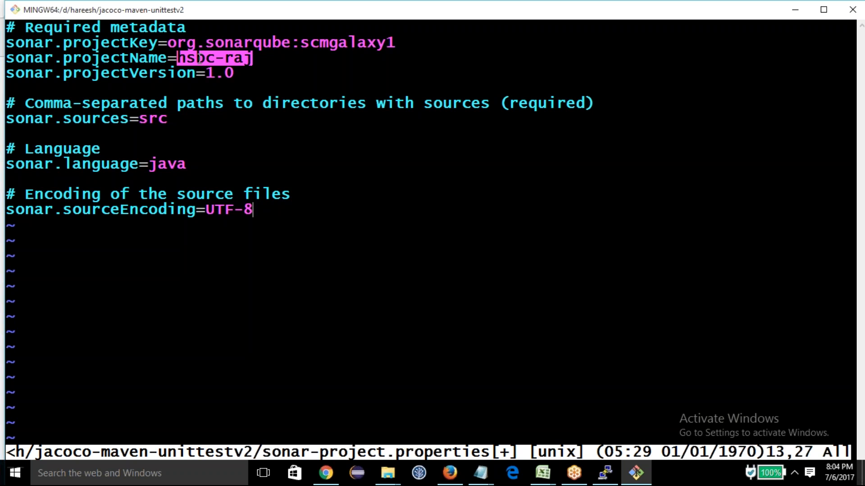
pyautogui.doubleClick(220, 73)
pyautogui.doubleClick(242, 43)
pyautogui.click(333, 40)
pyautogui.doubleClick(167, 165)
pyautogui.click(261, 278)
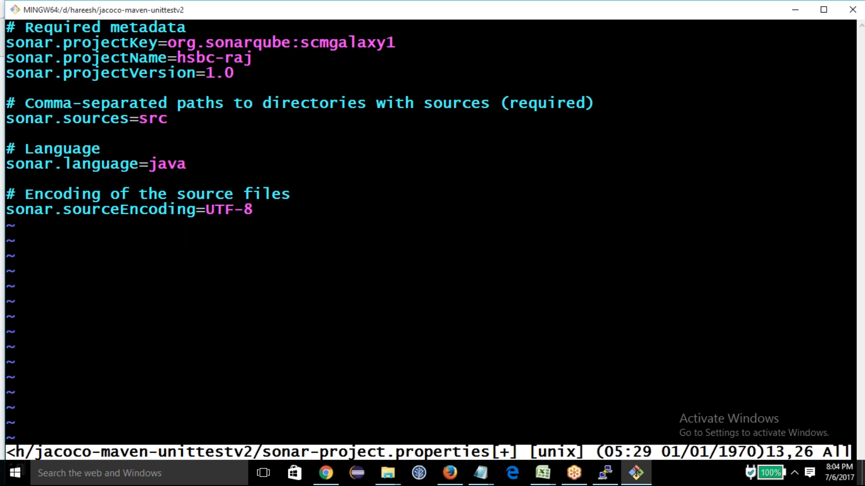
pyautogui.write(':wq')
pyautogui.press('Return')
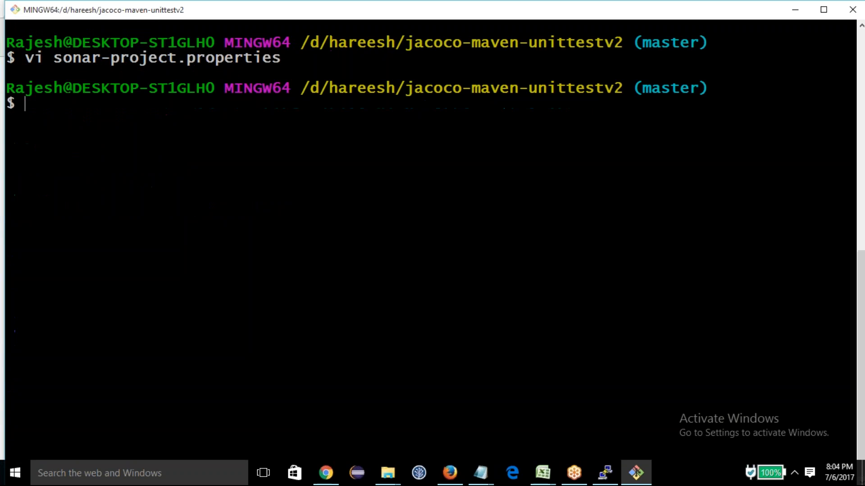
# Step: Clear the terminal and list the files in the jacoco-maven-unittestv2 folder
pyautogui.write('cls')
pyautogui.press('Return')
pyautogui.write('clear')
pyautogui.press('Return')
pyautogui.write('ls')
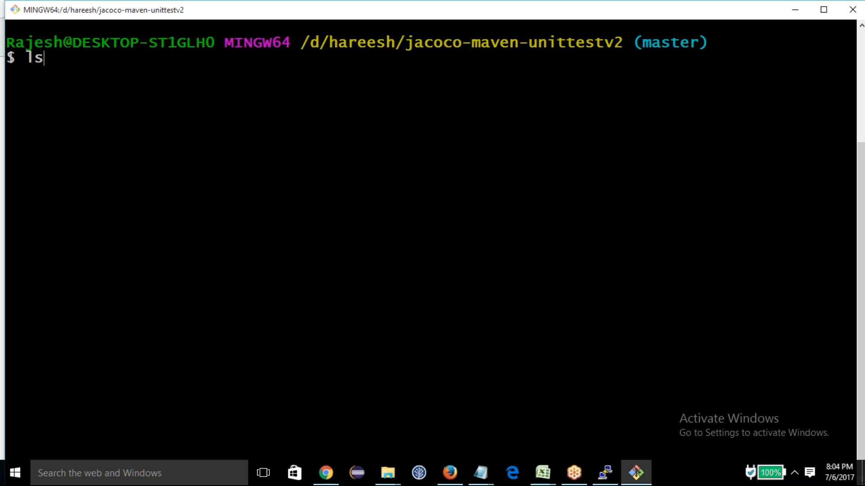
pyautogui.press('Return')
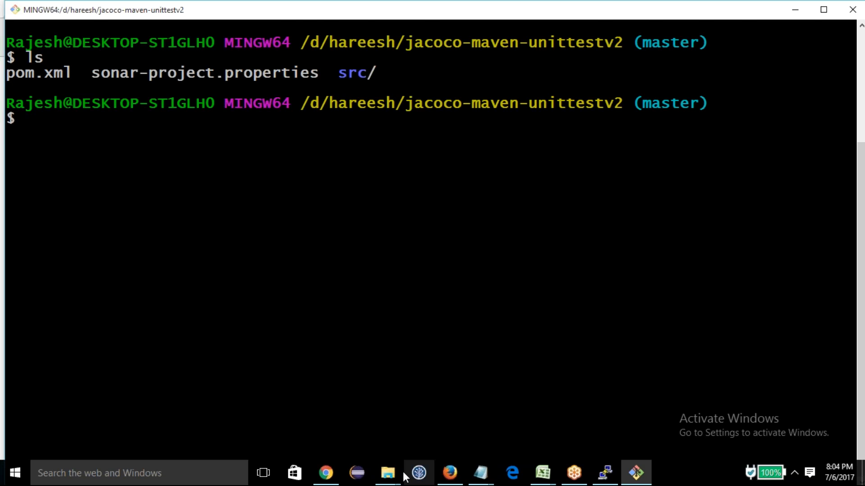
# Step: Stage all changes in the jacoco-maven-unittestv2 repository with git add
pyautogui.click(326, 473)
pyautogui.click(381, 309)
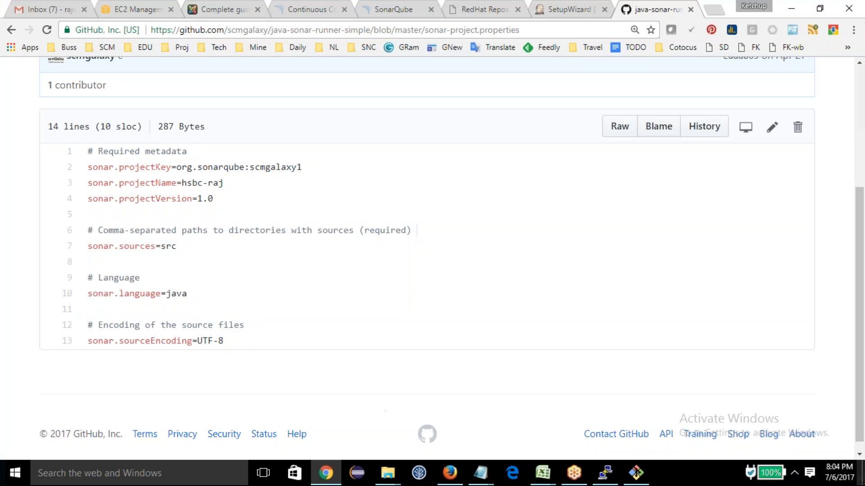
pyautogui.click(636, 473)
pyautogui.write('git add .')
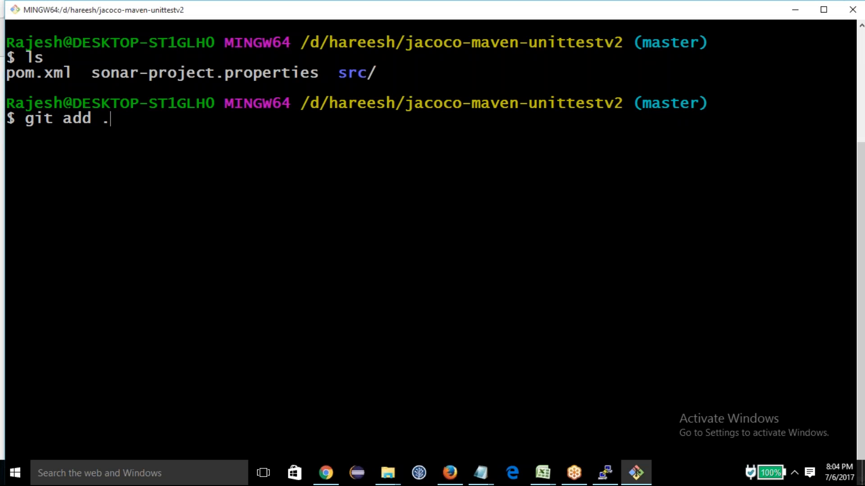
pyautogui.press('Return')
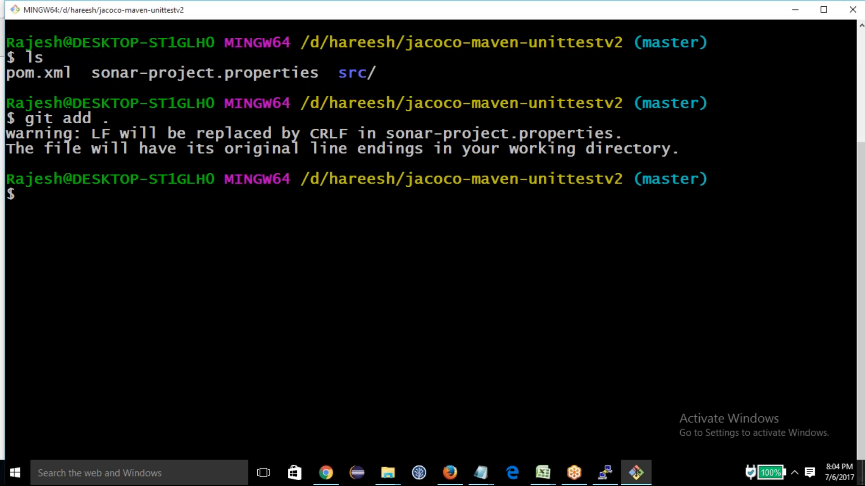
# Step: Commit the staged file with the message "adding sonarqube prop" and push it to origin master
pyautogui.write('git comm')
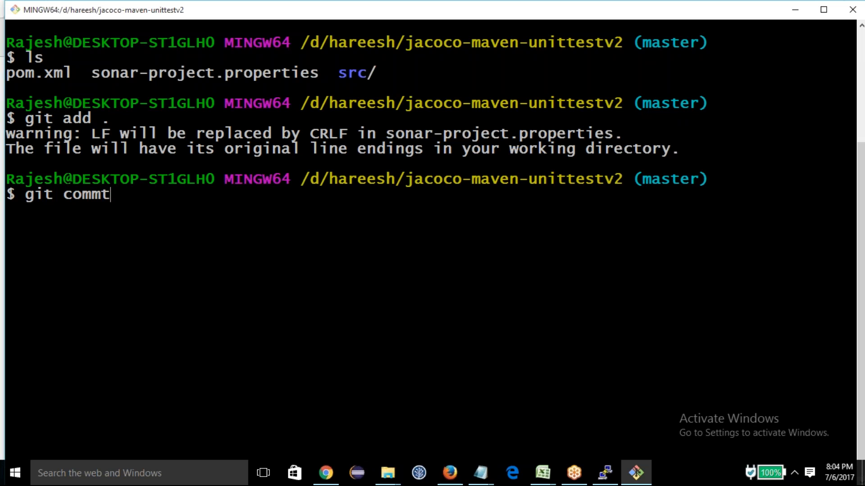
pyautogui.write('it')
pyautogui.write('-m"adding sonarqube pr')
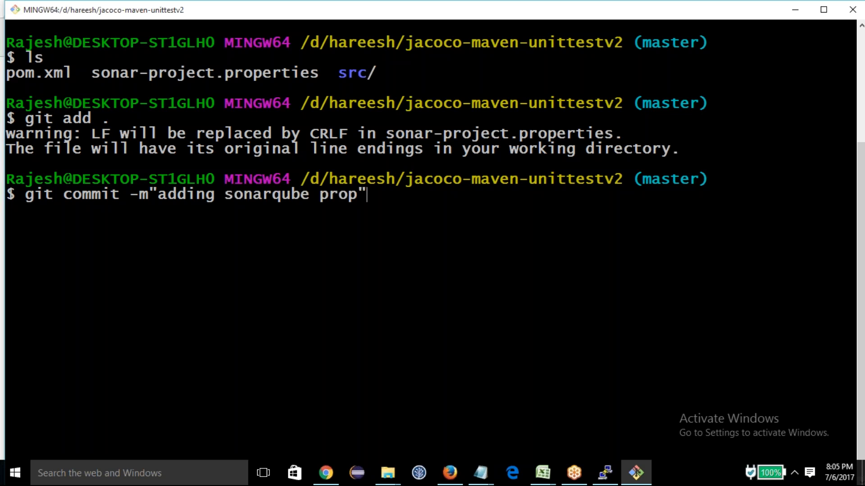
pyautogui.write('op"')
pyautogui.press('Return')
pyautogui.write('git pu')
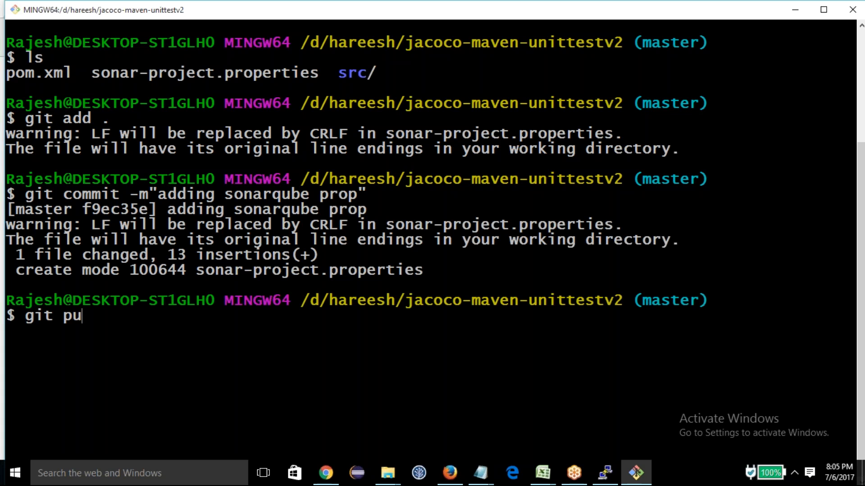
pyautogui.write('sh origin master')
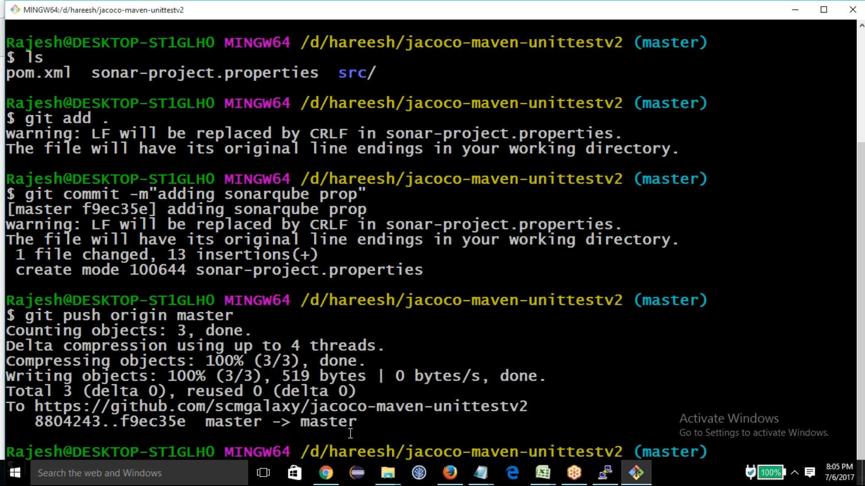
# Step: Switch to Chrome and open the jacoco-maven-unittestv2 repository from scmgalaxy's repository list on GitHub
pyautogui.click(326, 472)
pyautogui.scroll(3, 247, 255)
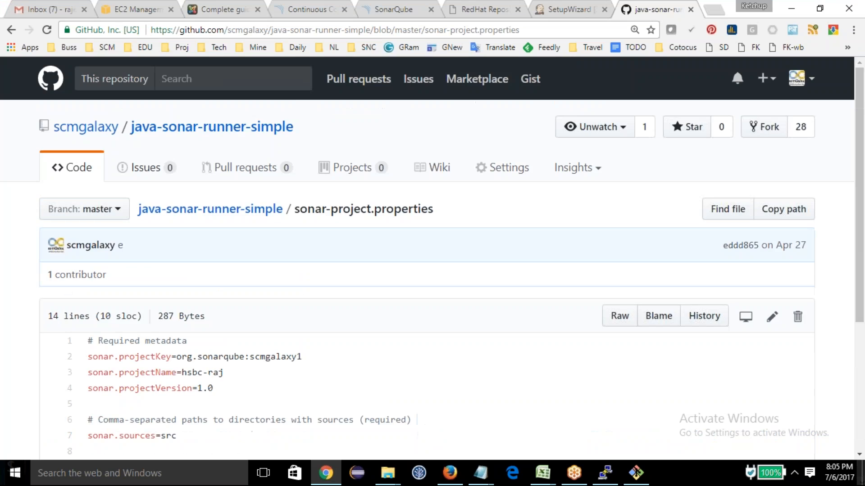
pyautogui.click(545, 6)
pyautogui.click(635, 10)
pyautogui.click(12, 29)
pyautogui.scroll(4, 427, 258)
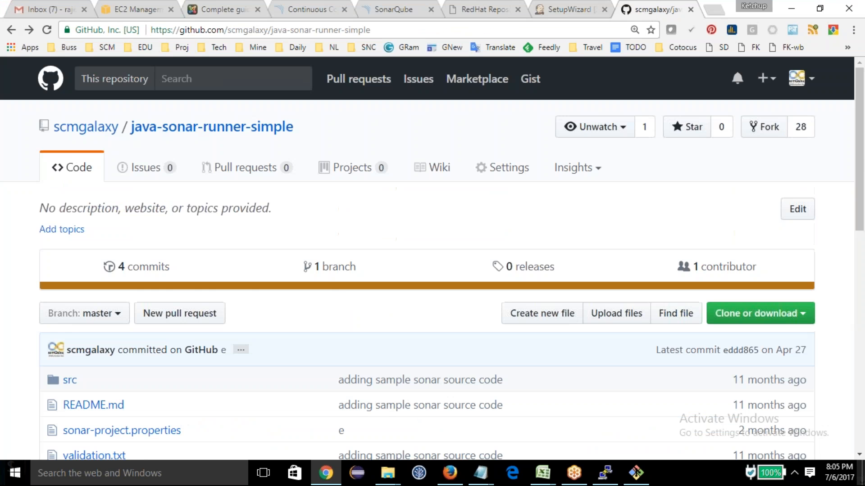
pyautogui.click(11, 31)
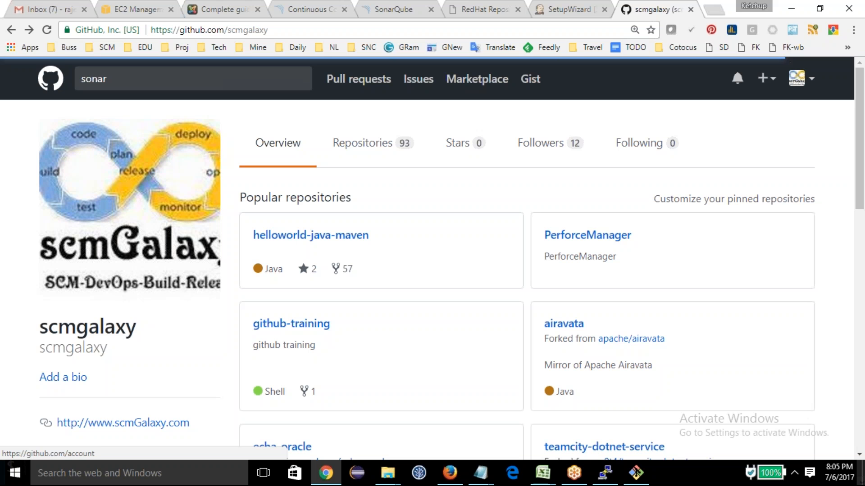
pyautogui.click(363, 145)
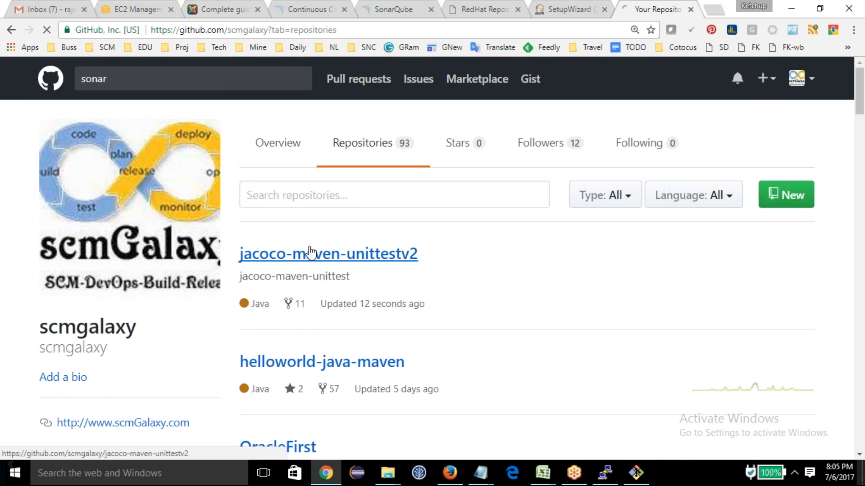
pyautogui.click(309, 253)
pyautogui.scroll(-3, 124, 331)
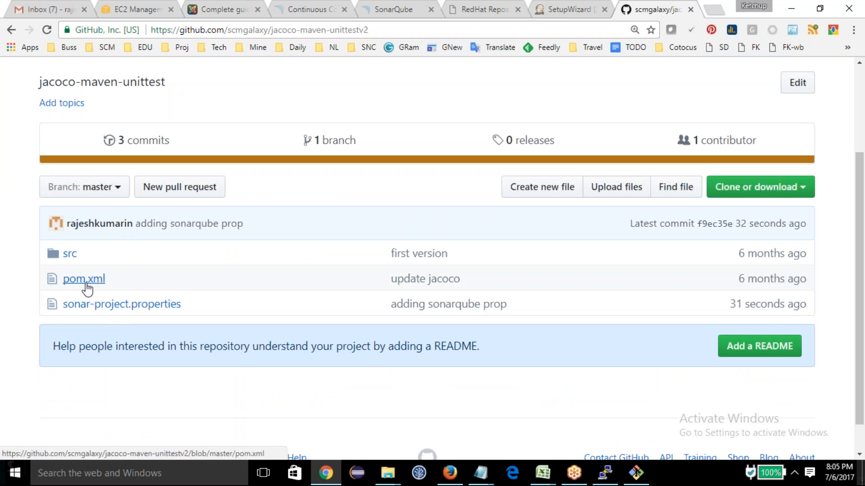
# Step: View the pushed sonar-project.properties on GitHub and return to the repository's file list
pyautogui.click(96, 305)
pyautogui.scroll(-3, 90, 309)
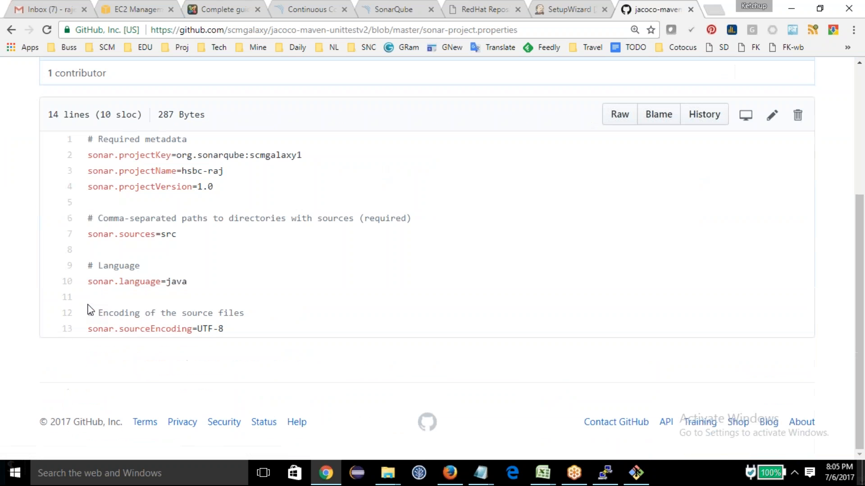
pyautogui.click(11, 31)
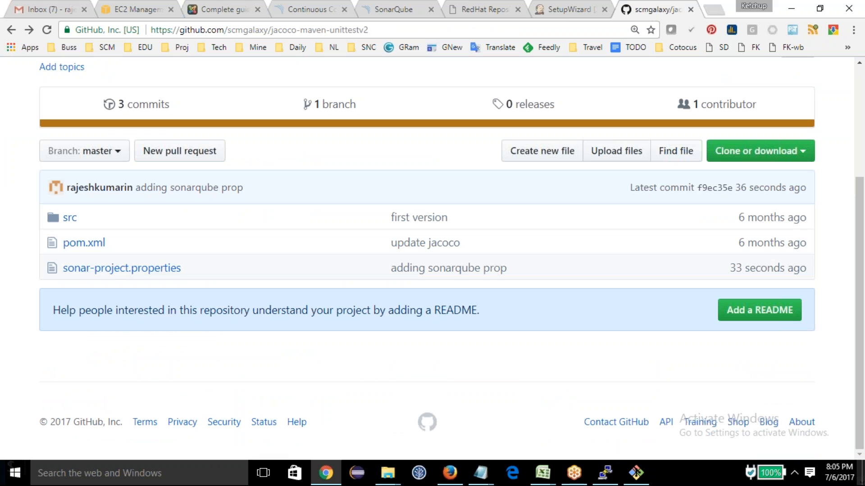
pyautogui.moveTo(111, 244); pyautogui.dragTo(62, 244)
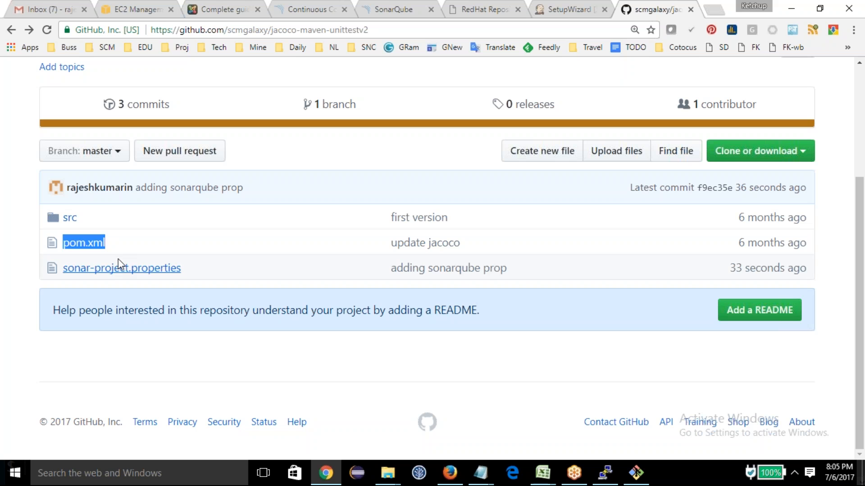
pyautogui.click(134, 280)
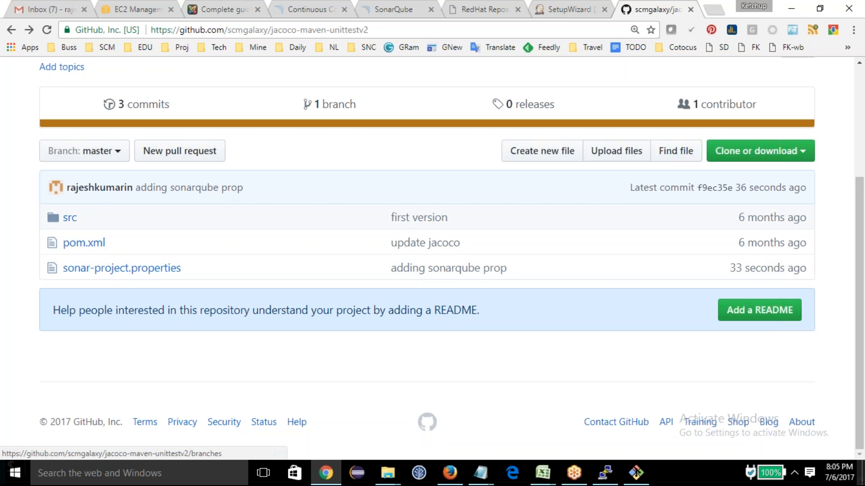
# Step: Create the first Jenkins admin user with username admin, entering the password, full name and e-mail address, and finish the setup wizard
pyautogui.click(552, 8)
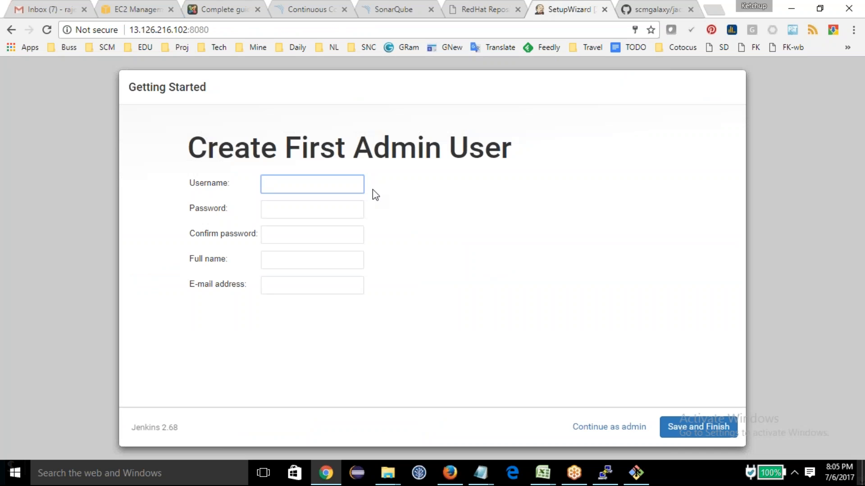
pyautogui.write('admin')
pyautogui.press('Tab')
pyautogui.write('admin123')
pyautogui.press('Tab')
pyautogui.write('admin123')
pyautogui.press('Tab')
pyautogui.write('admin')
pyautogui.press('Tab')
pyautogui.write('admin@admin.com')
pyautogui.click(679, 435)
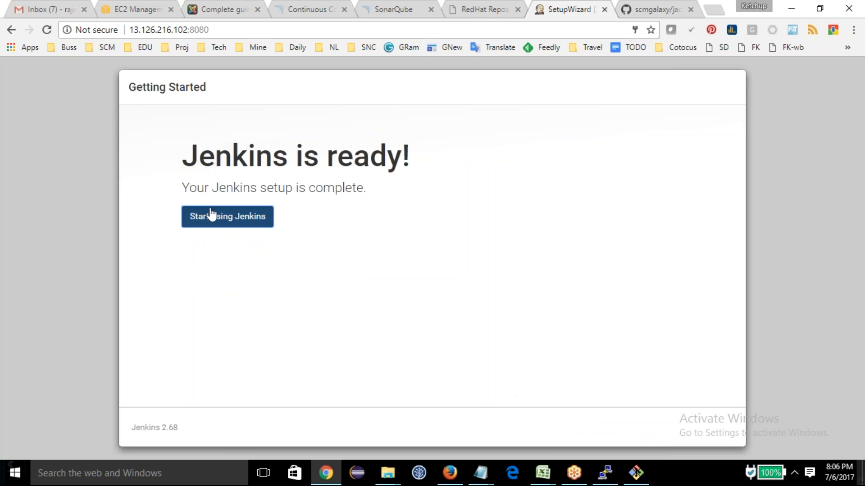
pyautogui.click(213, 223)
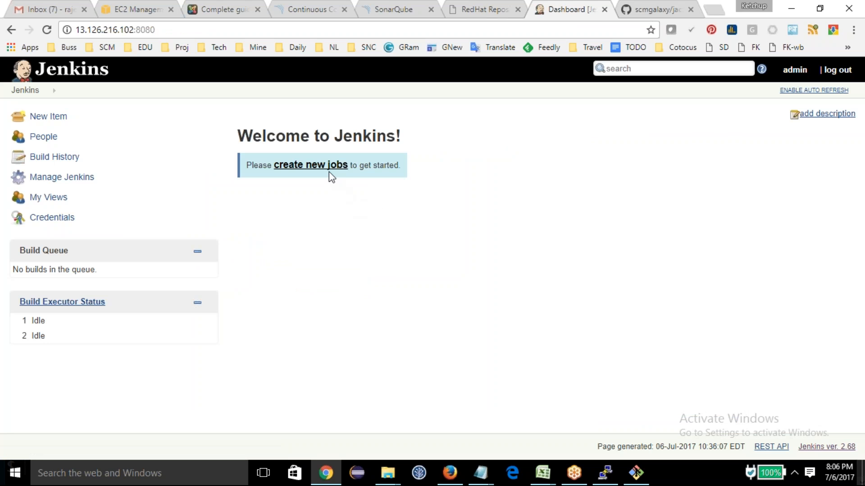
# Step: Create a new Jenkins freestyle project named SonarQube
pyautogui.click(331, 177)
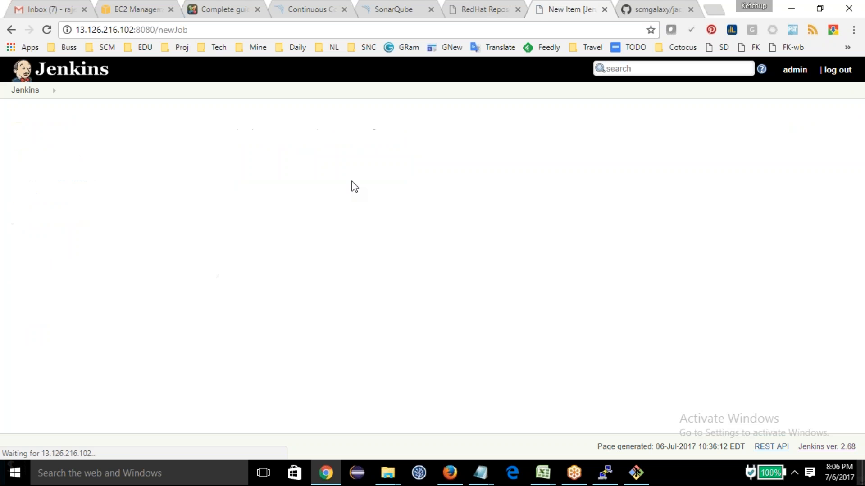
pyautogui.write('SOnar')
pyautogui.press('BackSpace')
pyautogui.press('BackSpace')
pyautogui.press('BackSpace')
pyautogui.press('BackSpace')
pyautogui.write('onar')
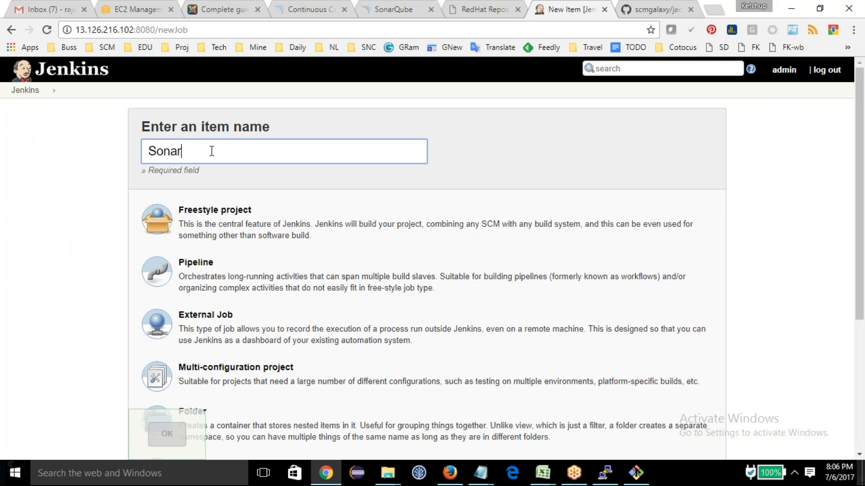
pyautogui.click(216, 211)
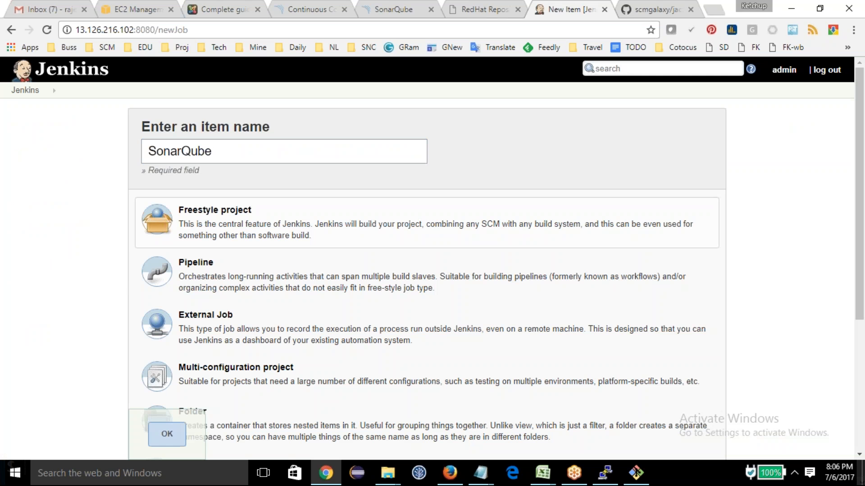
pyautogui.click(167, 434)
pyautogui.click(624, 14)
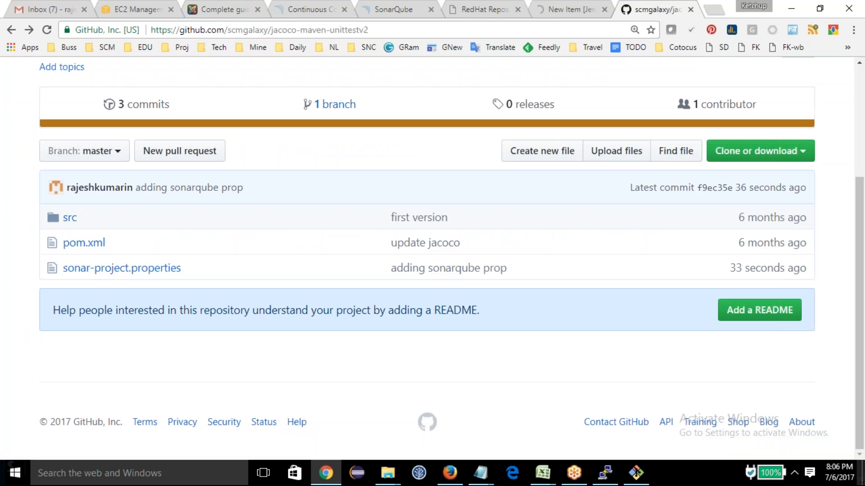
pyautogui.click(271, 30)
pyautogui.hotkey('ctrl', 'c')
pyautogui.hotkey('ctrl', 'pageup')
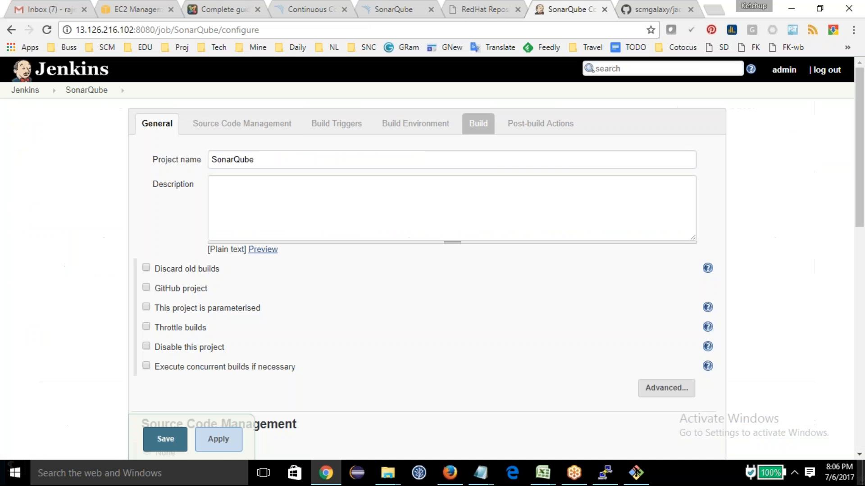
pyautogui.click(248, 122)
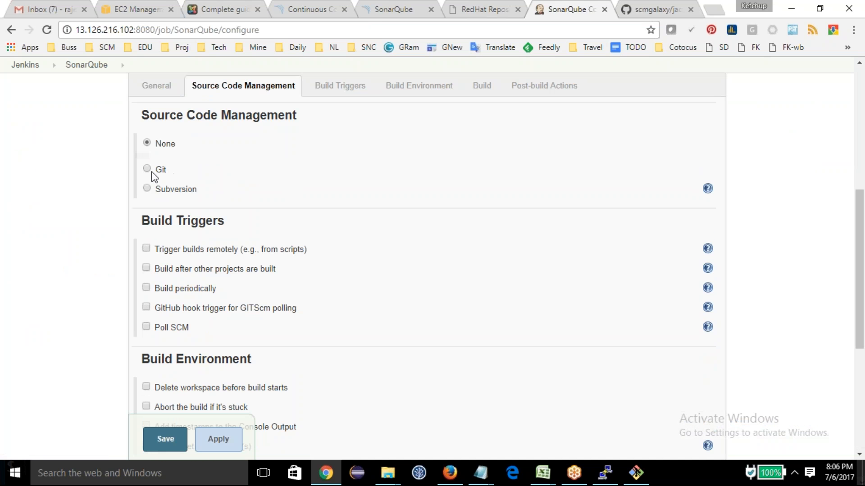
pyautogui.click(149, 169)
pyautogui.click(379, 205)
pyautogui.hotkey('ctrl', 'v')
# Step: Add an Invoke top-level Maven targets build step with the goal install, and save the job and return to the dashboard
pyautogui.click(484, 87)
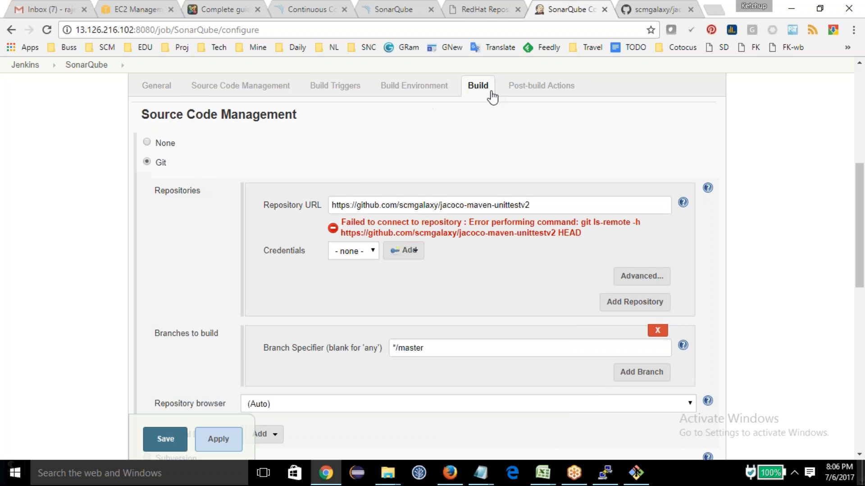
pyautogui.click(178, 254)
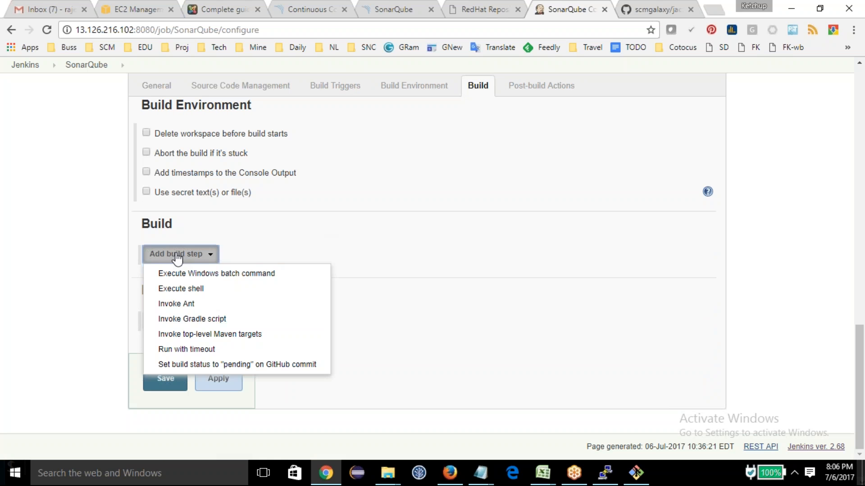
pyautogui.click(208, 334)
pyautogui.click(201, 284)
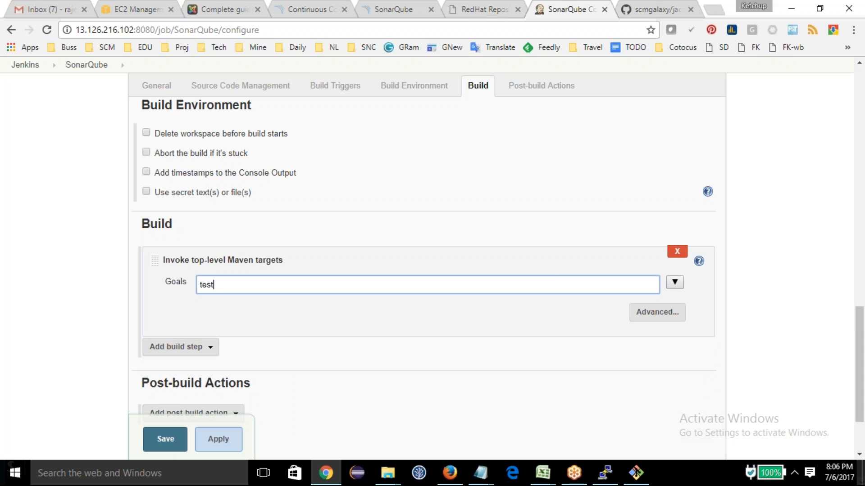
pyautogui.hotkey('ctrl', 'a')
pyautogui.write('install')
pyautogui.click(165, 440)
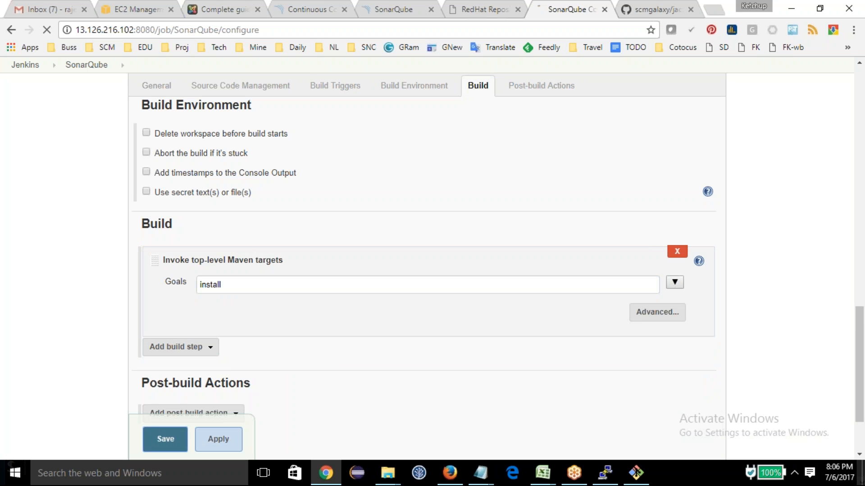
pyautogui.click(25, 90)
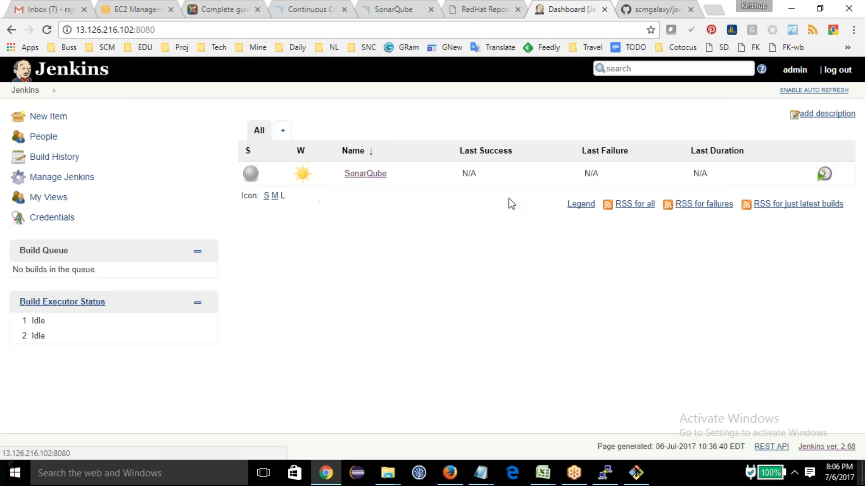
# Step: Add an automatically installed Maven named maven to Jenkins' Global Tool Configuration and save it
pyautogui.click(364, 174)
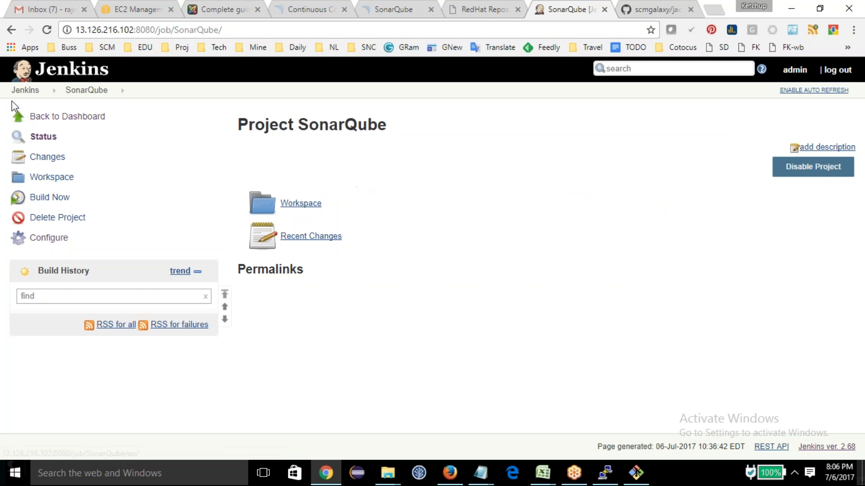
pyautogui.click(13, 93)
pyautogui.click(62, 177)
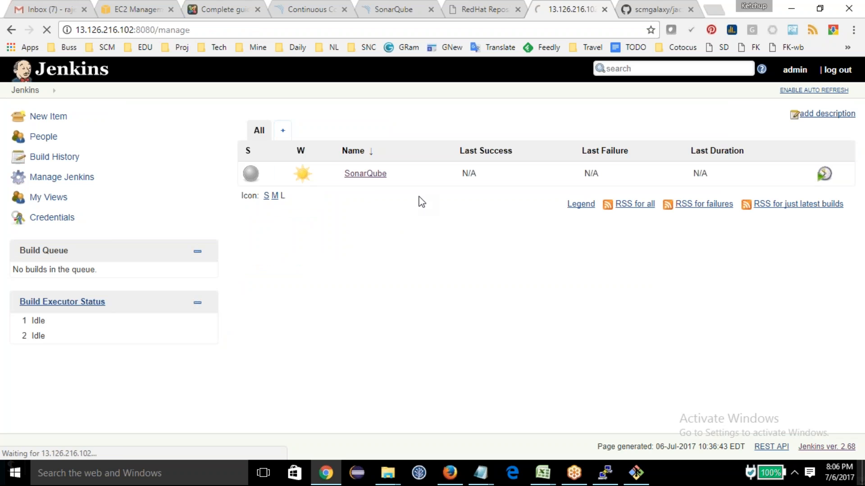
pyautogui.click(331, 253)
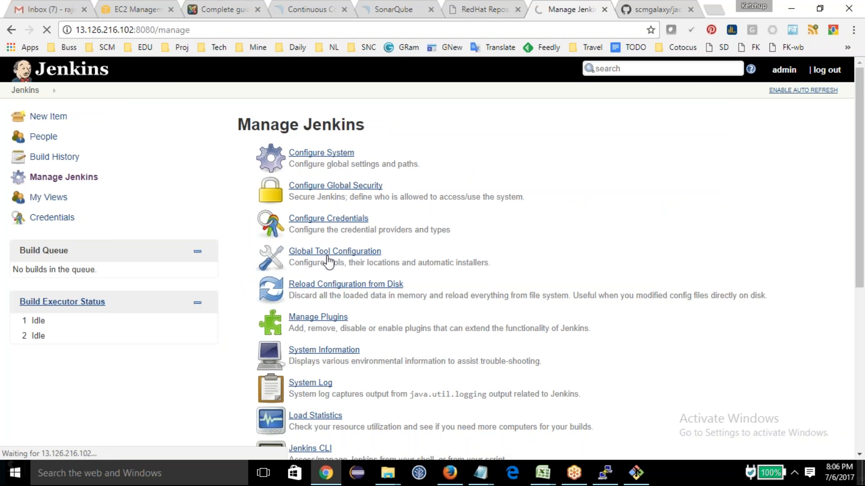
pyautogui.scroll(-7, 381, 271)
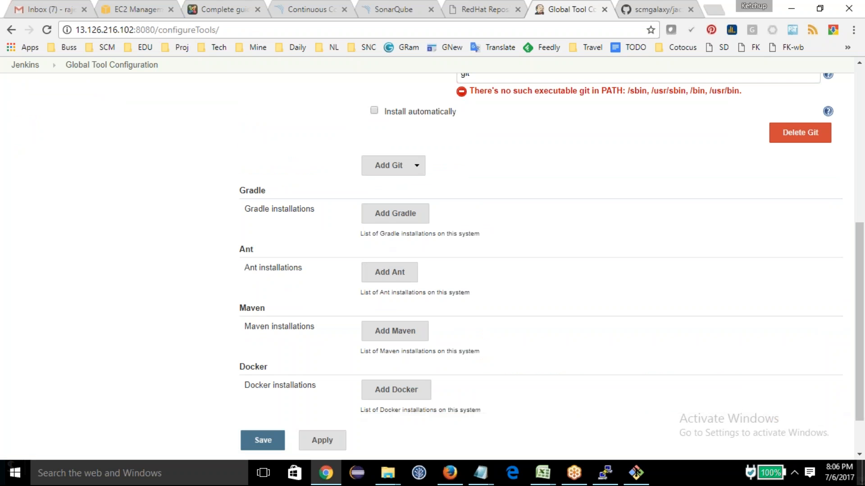
pyautogui.click(396, 330)
pyautogui.click(439, 346)
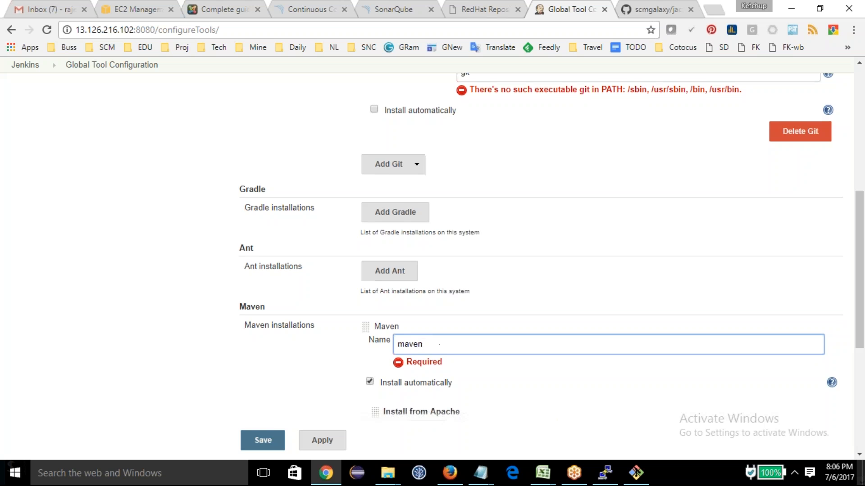
pyautogui.scroll(-3, 318, 425)
pyautogui.click(269, 440)
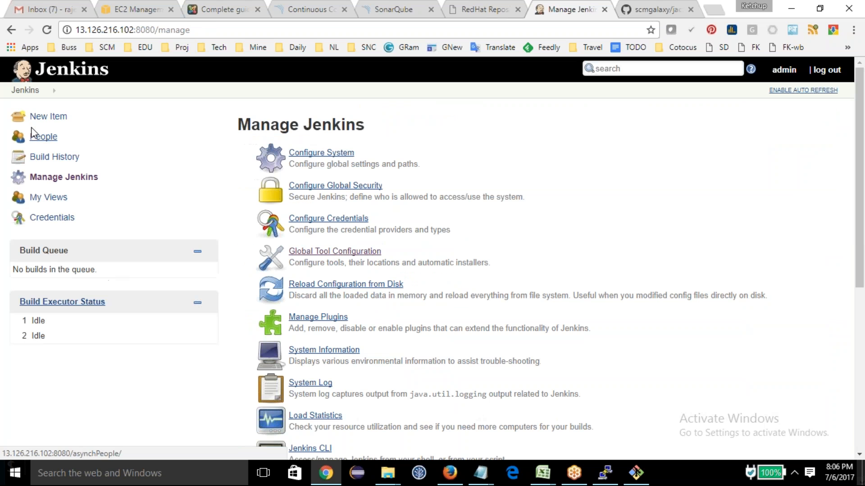
# Step: Set the Maven version of the SonarQube job's Maven build step to maven and save the job
pyautogui.click(24, 90)
pyautogui.click(351, 176)
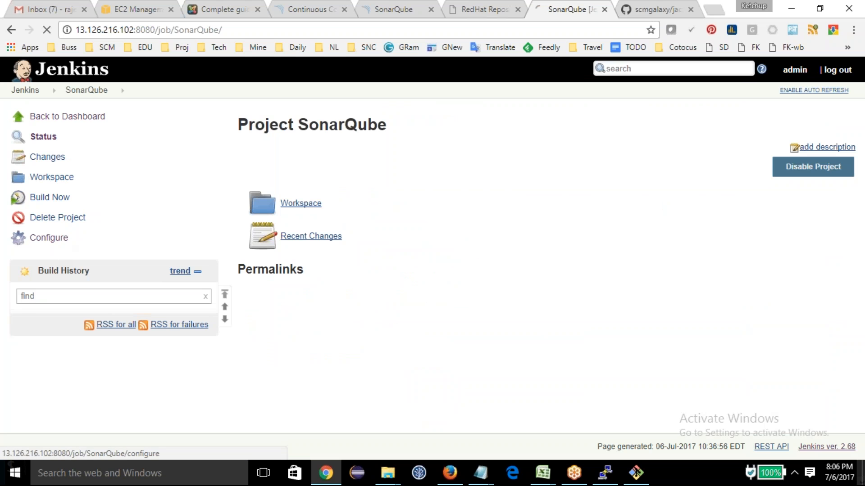
pyautogui.click(49, 239)
pyautogui.click(485, 124)
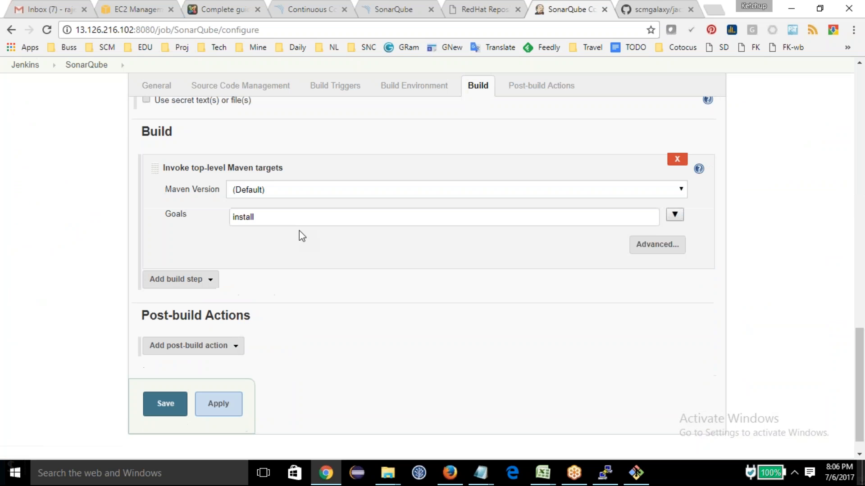
pyautogui.click(259, 172)
pyautogui.click(258, 199)
pyautogui.click(165, 388)
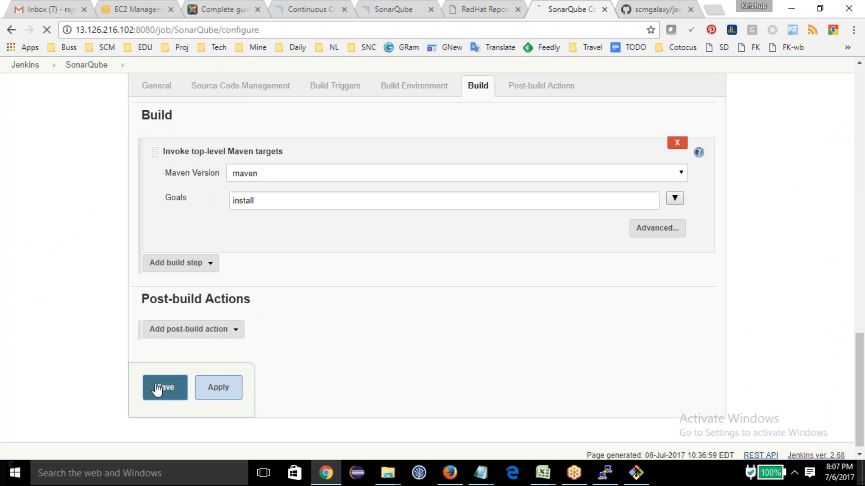
# Step: Start the first build of the SonarQube job and inspect its console output for errors
pyautogui.click(50, 198)
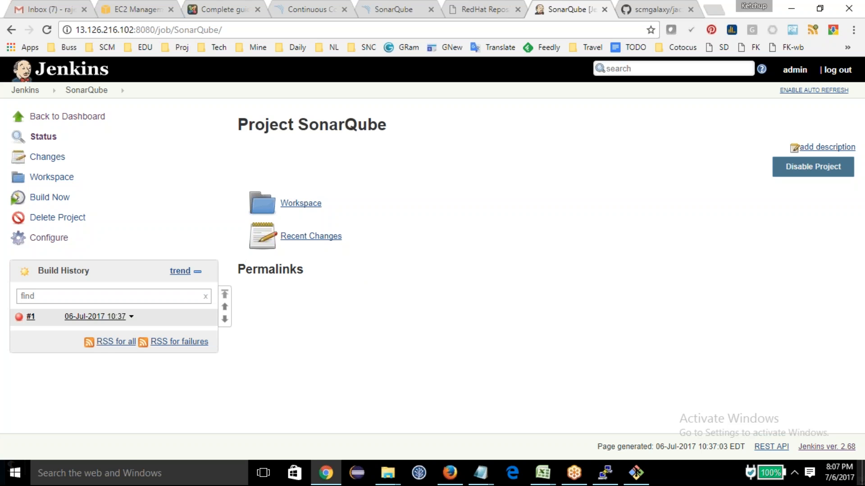
pyautogui.click(92, 315)
pyautogui.click(48, 178)
pyautogui.scroll(-10, 526, 429)
# Step: Switch to the PuTTY terminal, install Git with yum install git, and accept the package download
pyautogui.click(605, 473)
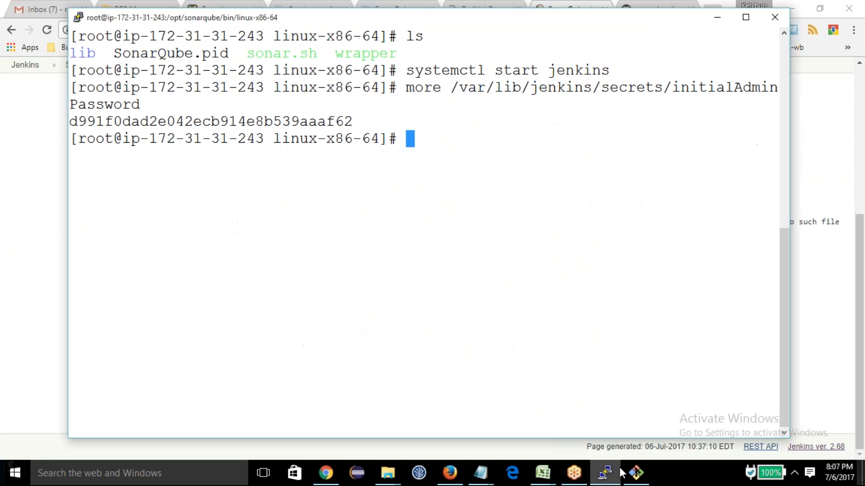
pyautogui.write('ym')
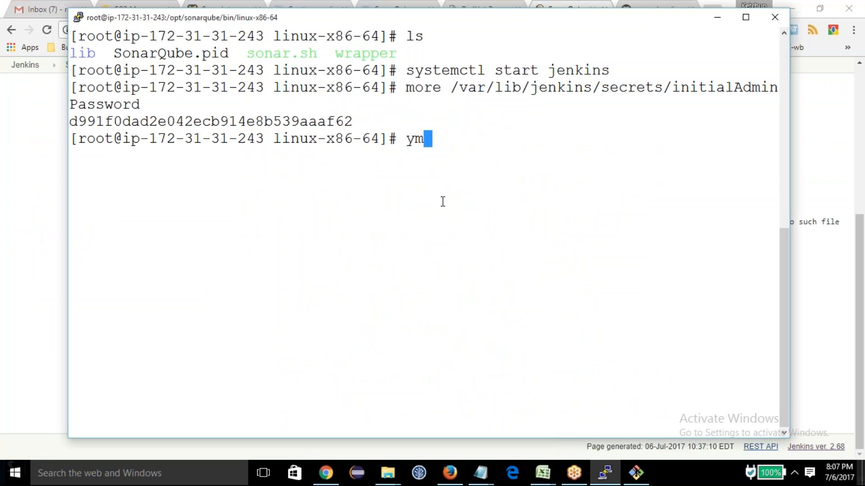
pyautogui.press('BackSpace')
pyautogui.write('um install git')
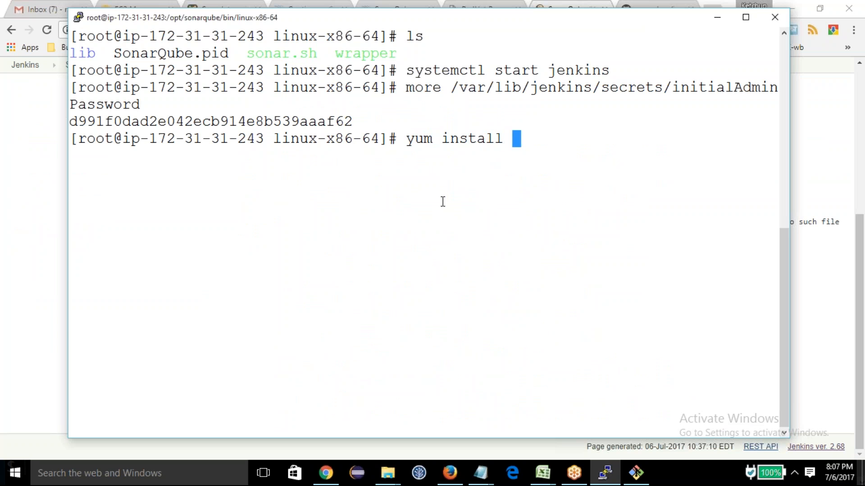
pyautogui.press('Return')
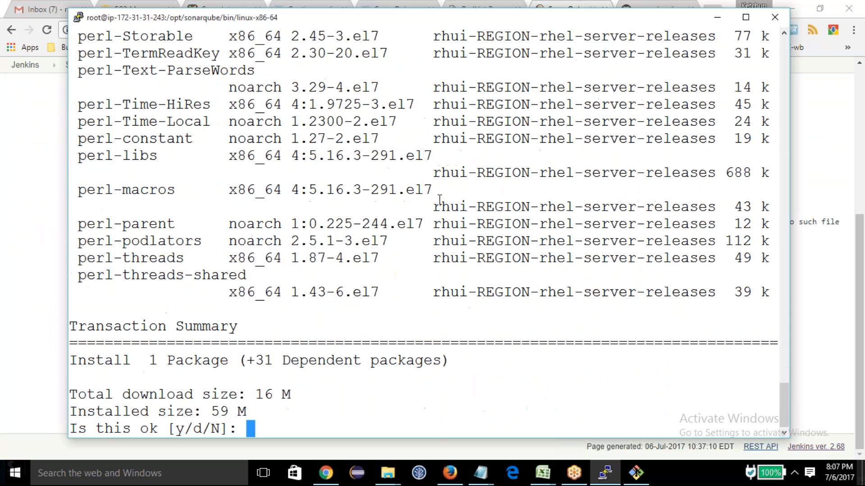
pyautogui.write('y')
pyautogui.press('Return')
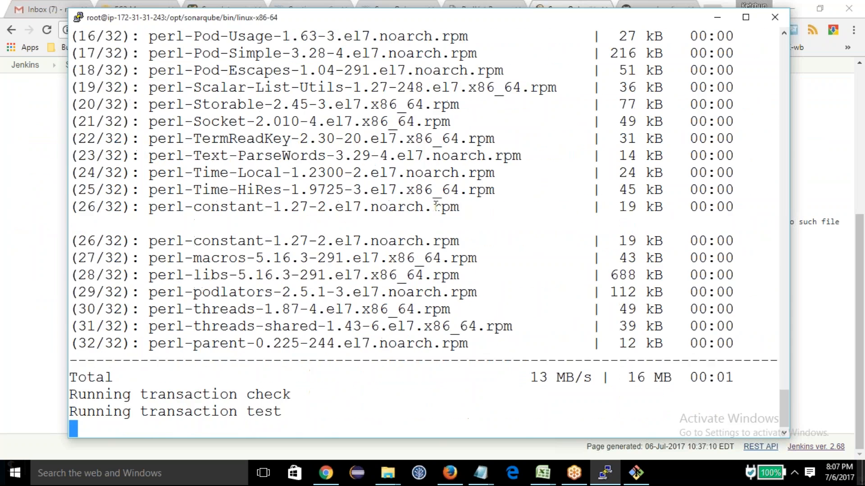
# Step: Return to Jenkins in Chrome, run the SonarQube job a second time, and read build #2's console output
pyautogui.hotkey('alt', 'Tab')
pyautogui.click(86, 65)
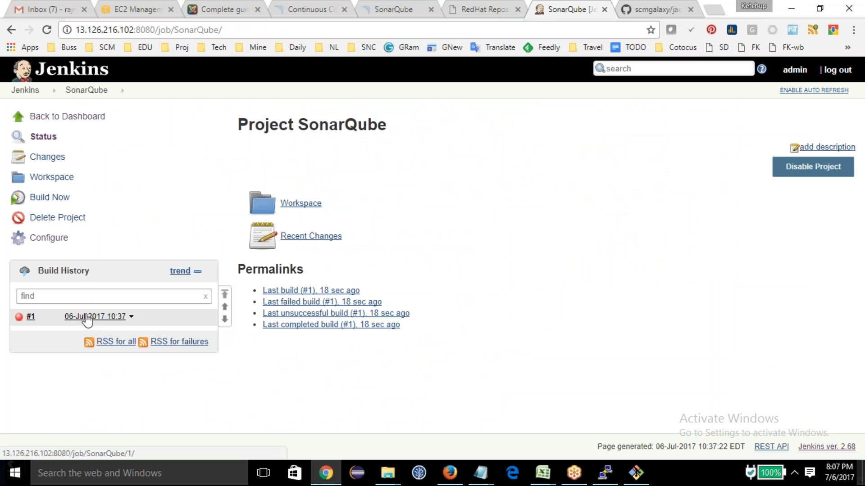
pyautogui.click(31, 316)
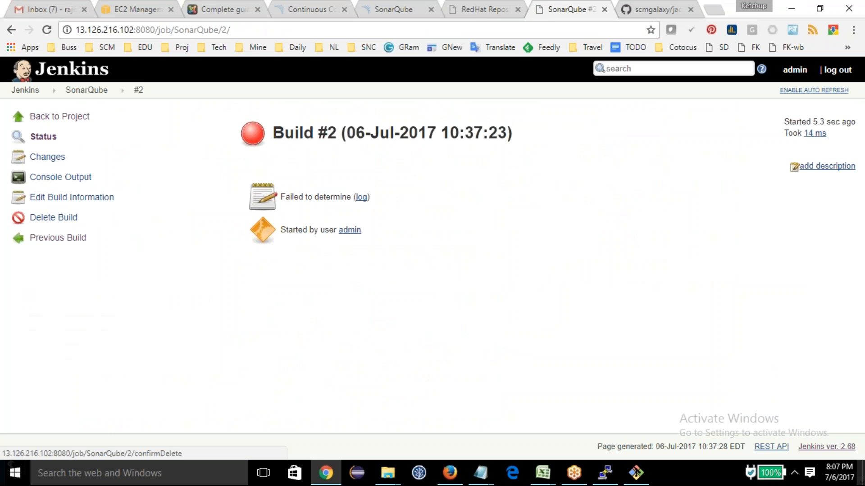
pyautogui.click(32, 176)
pyautogui.scroll(-4, 412, 320)
pyautogui.scroll(4, 412, 321)
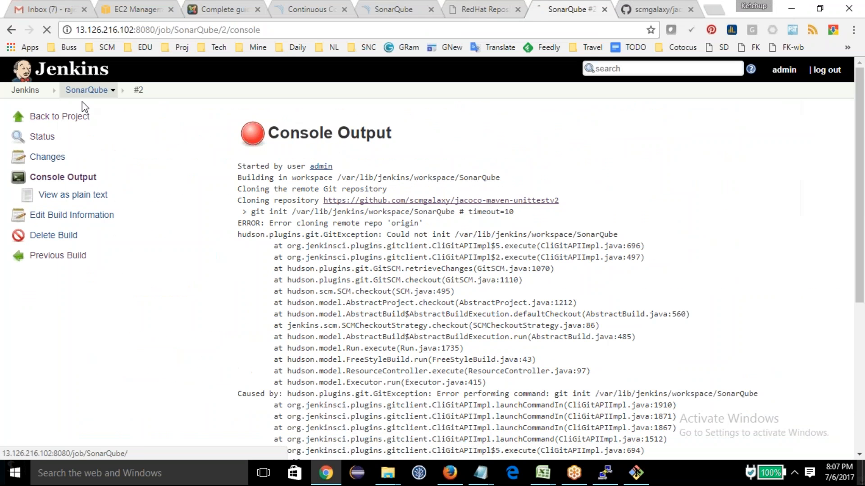
# Step: Run the SonarQube job again as build #3 and follow the Git checkout and Maven install in its console output
pyautogui.click(85, 92)
pyautogui.click(44, 198)
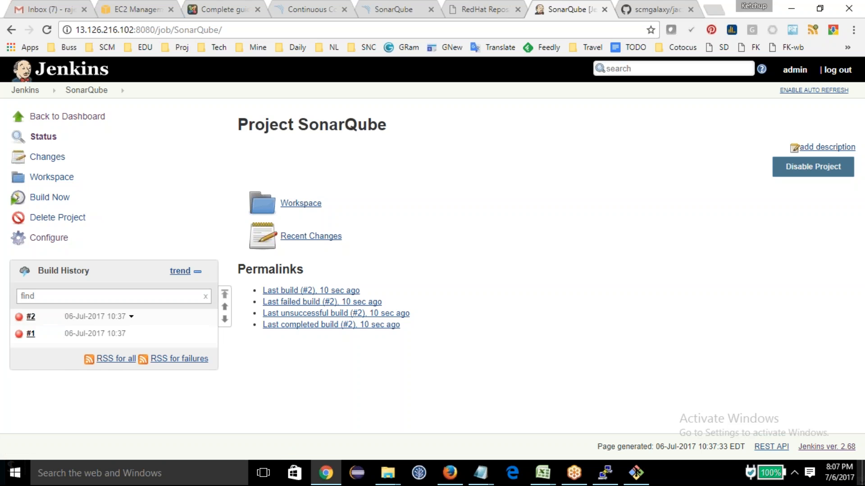
pyautogui.click(101, 316)
pyautogui.click(61, 177)
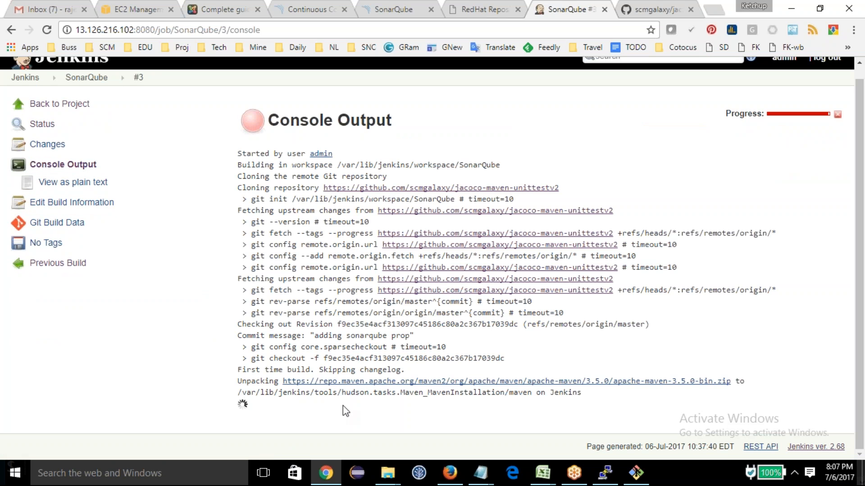
pyautogui.moveTo(572, 395); pyautogui.dragTo(217, 239)
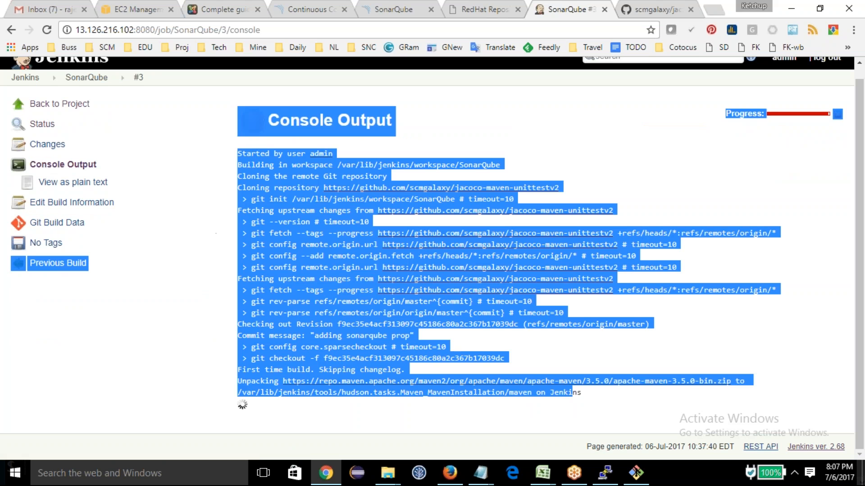
pyautogui.click(220, 296)
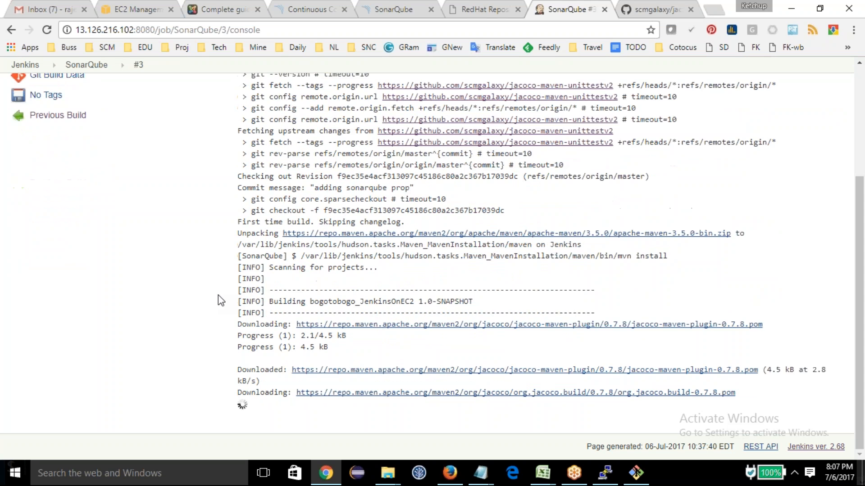
pyautogui.scroll(8, 215, 335)
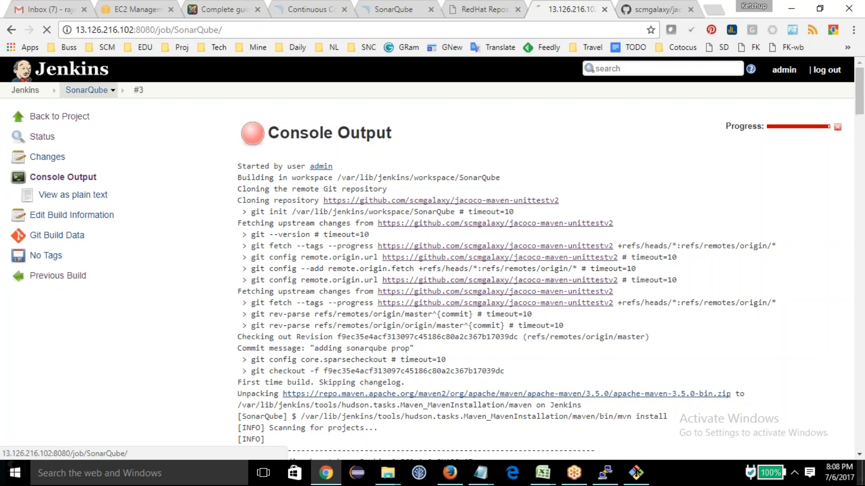
# Step: Reopen the console output of the running build #3, check the Maven download progress, and return to the project page
pyautogui.click(86, 90)
pyautogui.click(95, 317)
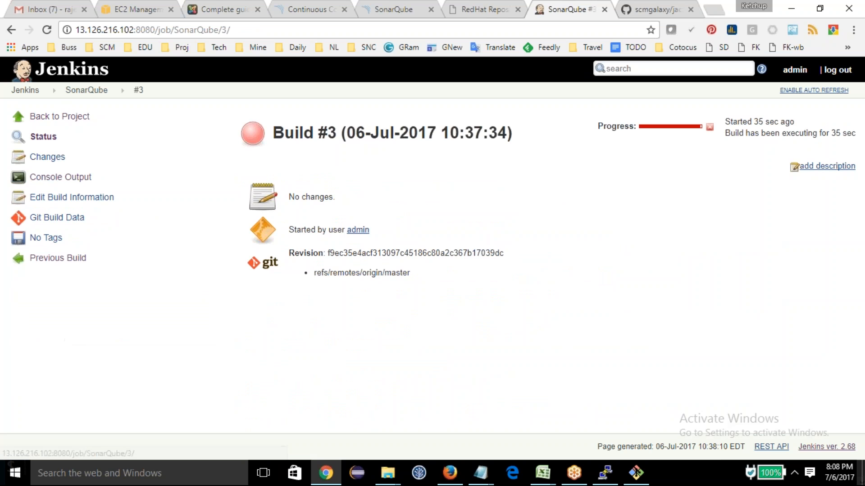
pyautogui.click(63, 178)
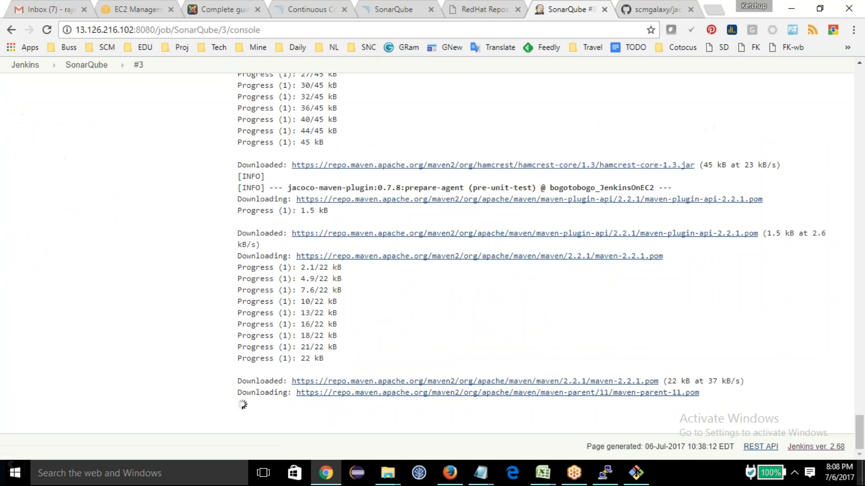
pyautogui.scroll(15, 182, 285)
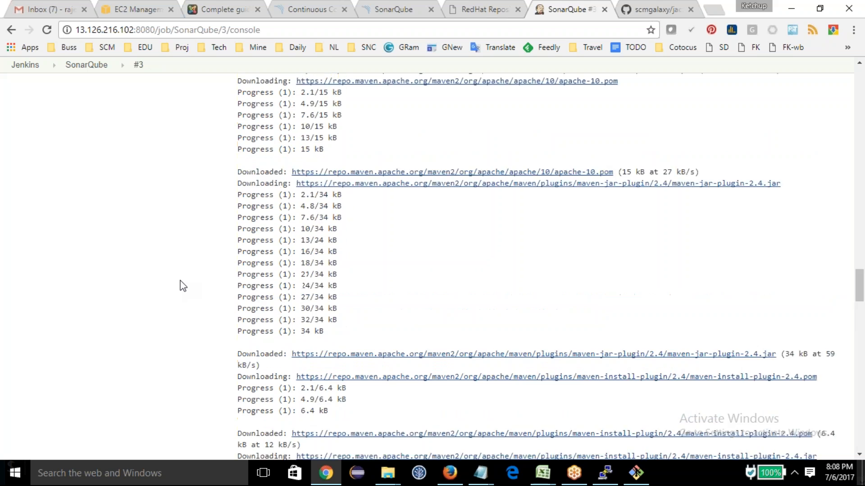
pyautogui.scroll(15, 180, 286)
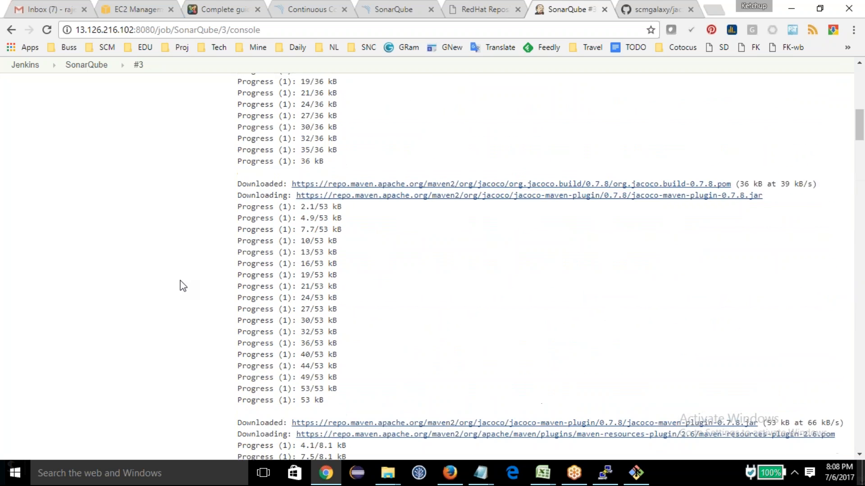
pyautogui.click(97, 65)
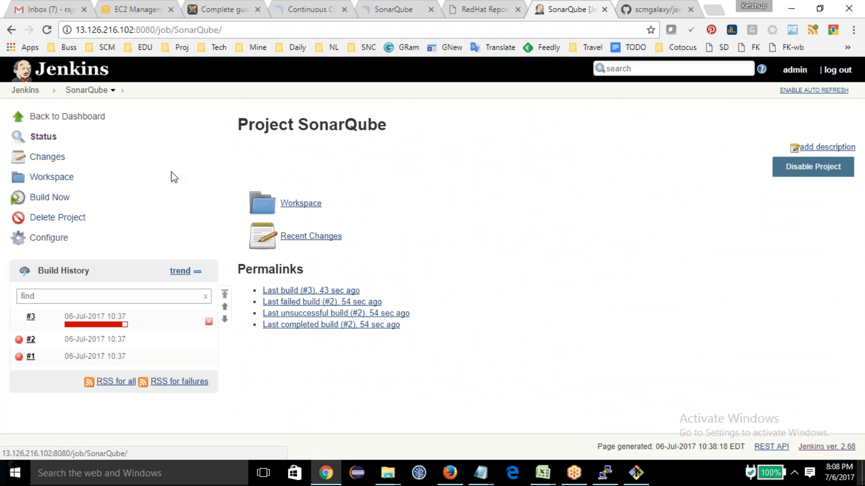
pyautogui.click(108, 324)
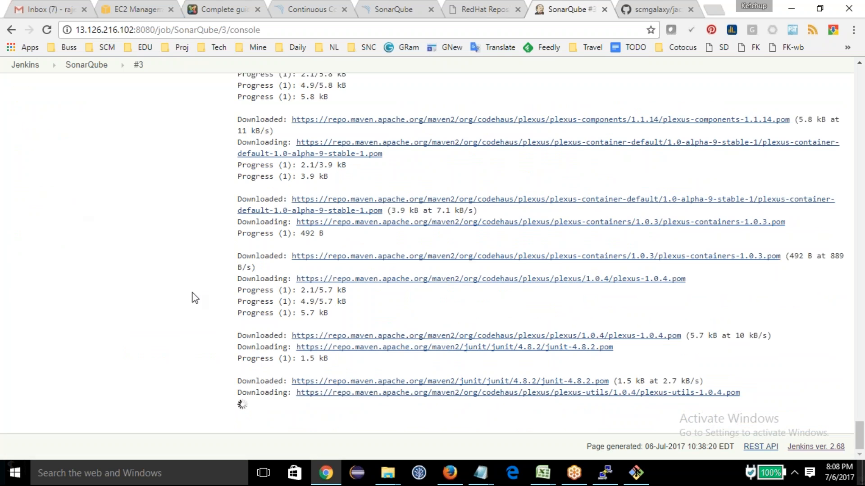
pyautogui.click(87, 65)
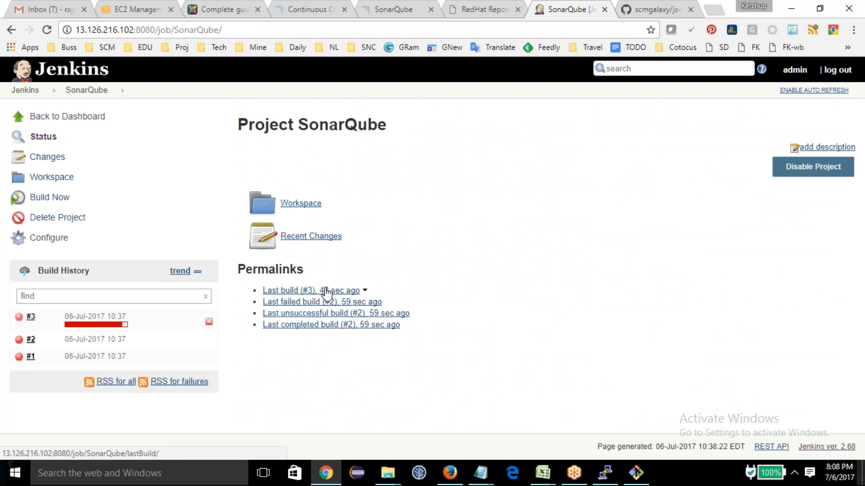
# Step: Review the topic notes in Notepad and the SonarQube dashboard's server address in Chrome, and return to the Jenkins project page
pyautogui.hotkey('alt', 'Tab')
pyautogui.hotkey('alt', 'Tab')
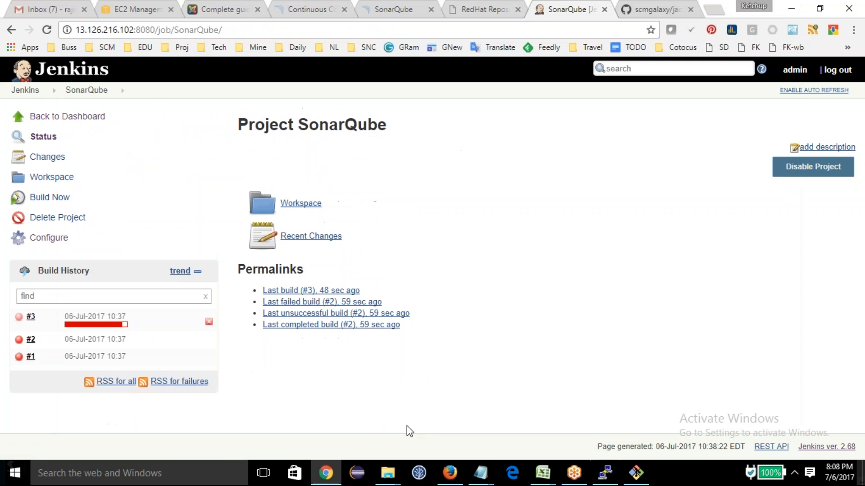
pyautogui.moveTo(481, 472)
pyautogui.click(694, 403)
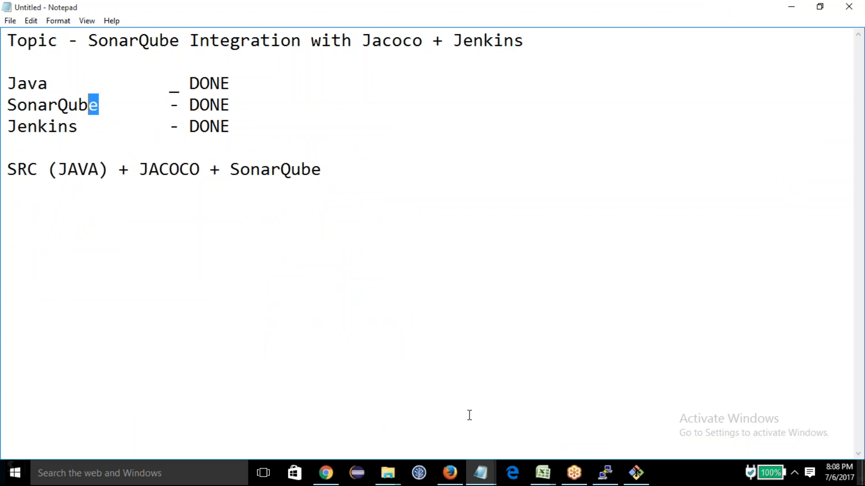
pyautogui.click(326, 473)
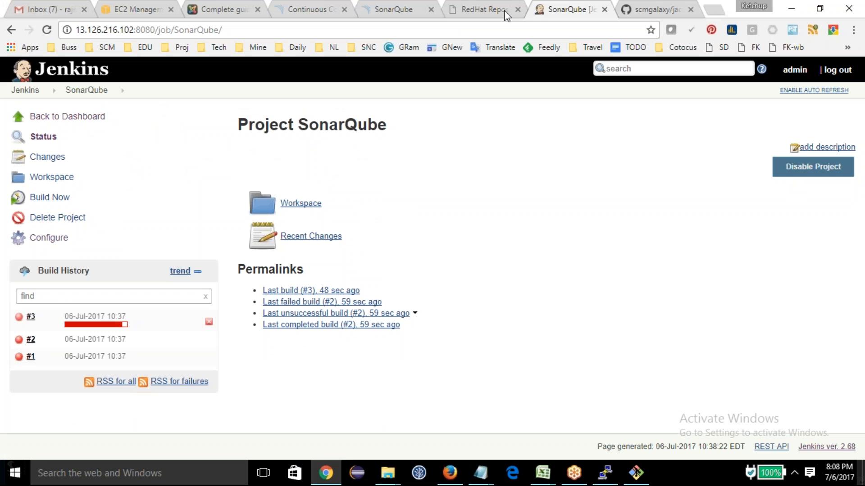
pyautogui.click(394, 9)
pyautogui.tripleClick(185, 33)
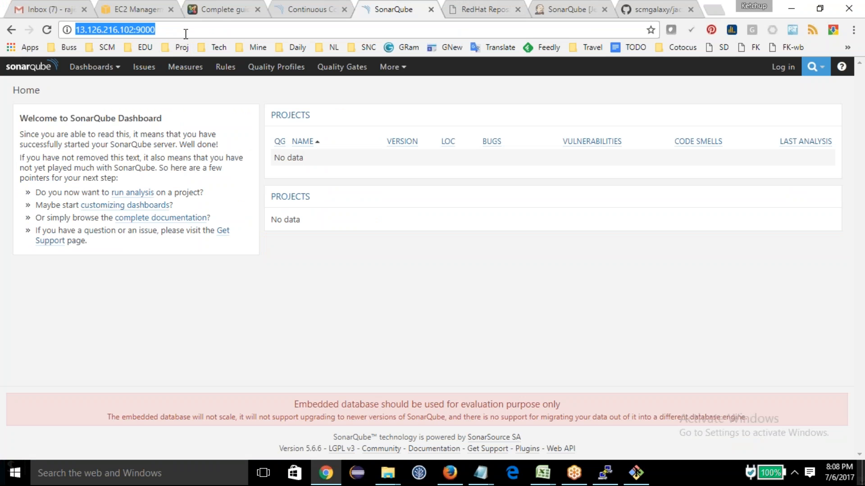
pyautogui.click(564, 9)
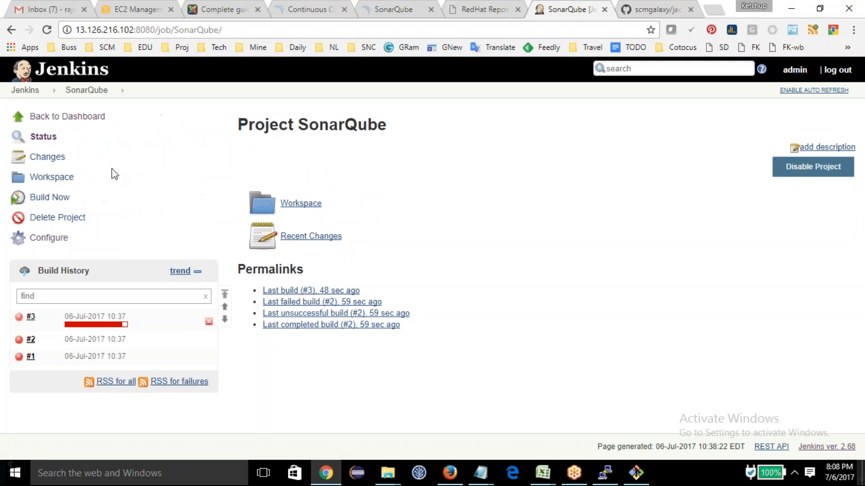
pyautogui.click(16, 112)
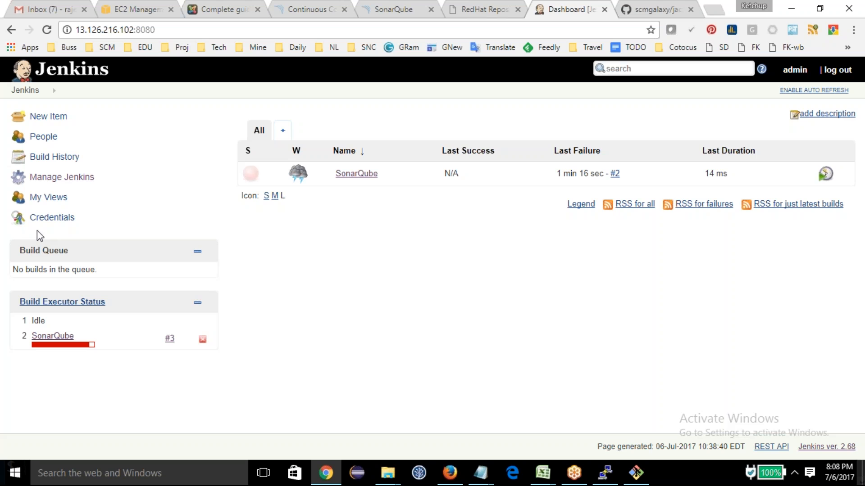
pyautogui.click(62, 179)
pyautogui.scroll(-3, 370, 272)
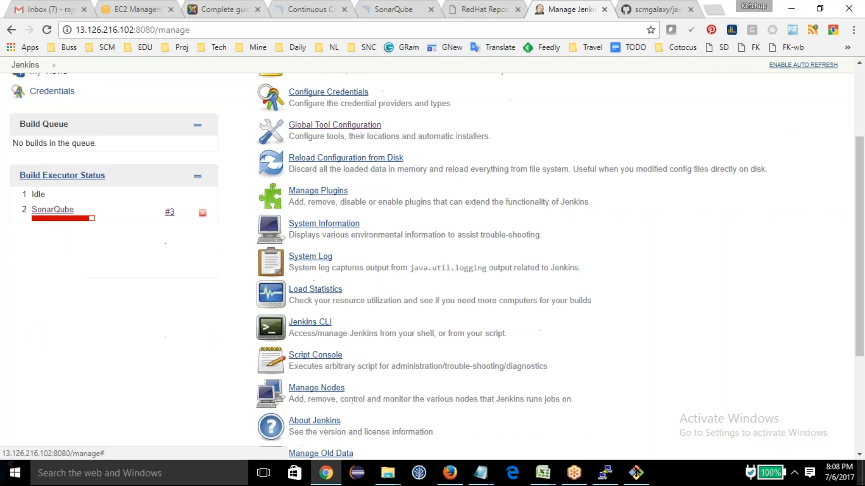
pyautogui.scroll(3, 341, 312)
pyautogui.click(321, 153)
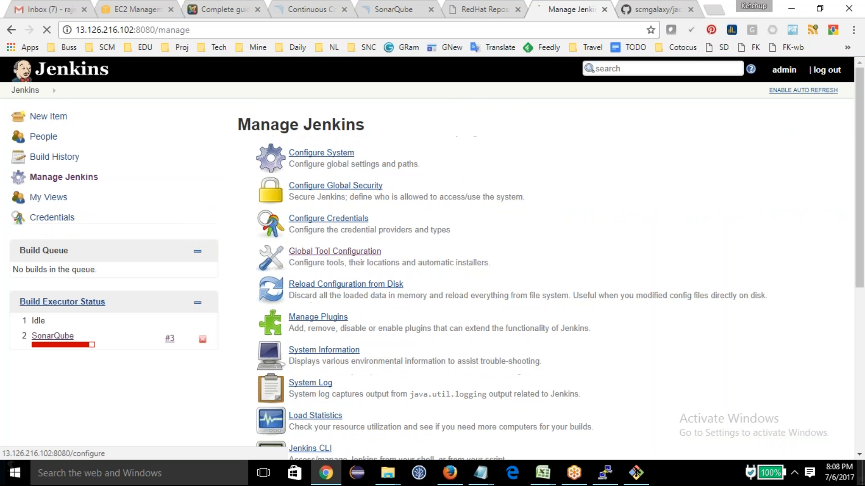
pyautogui.click(20, 90)
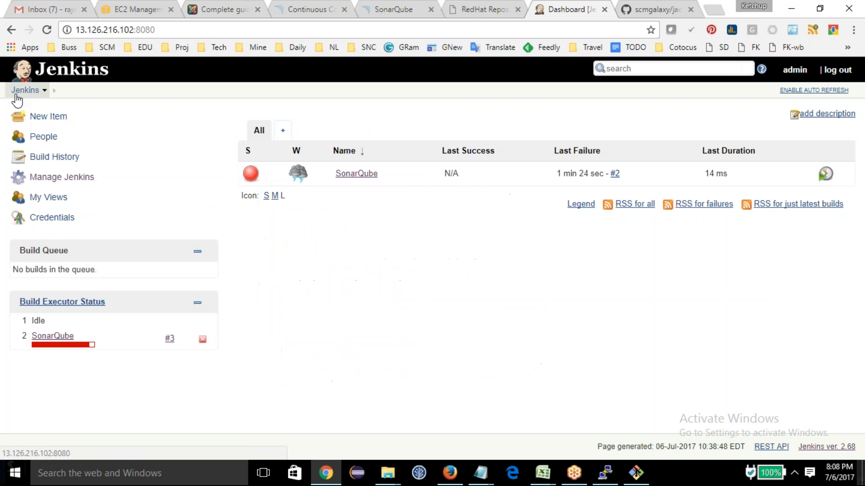
# Step: Open the Jenkins plugin manager's available plugins and filter the list by "sonar"
pyautogui.click(45, 179)
pyautogui.scroll(-3, 321, 232)
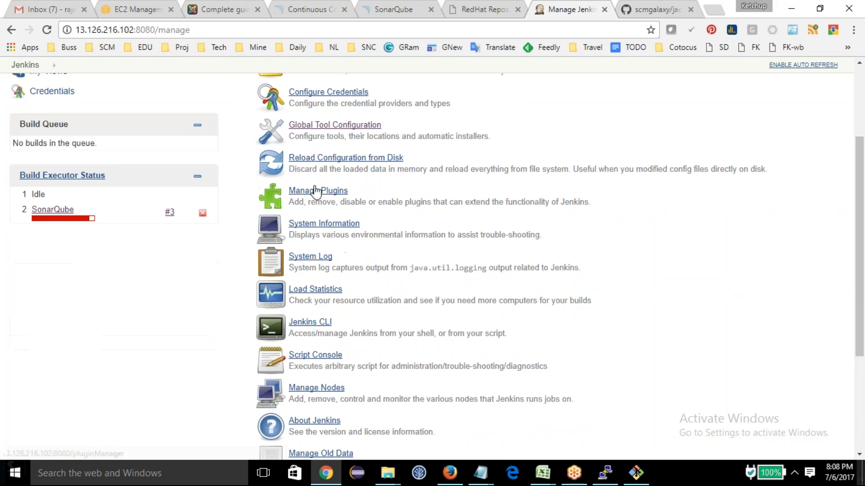
pyautogui.click(318, 190)
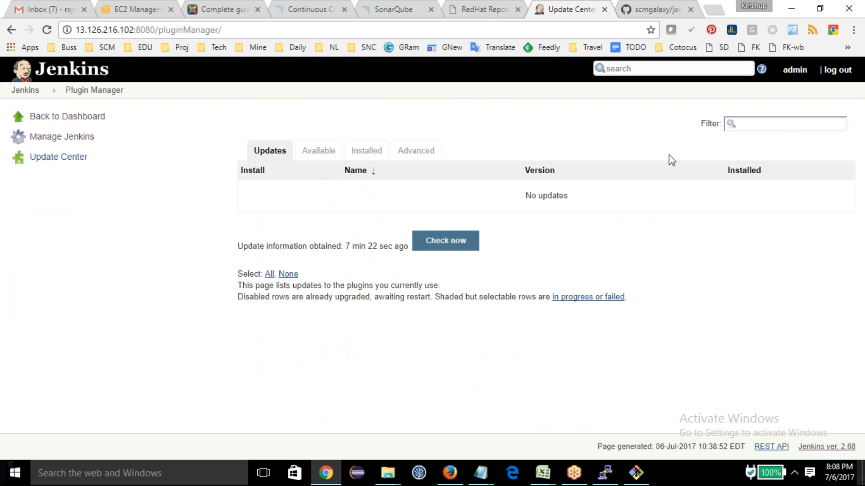
pyautogui.click(318, 151)
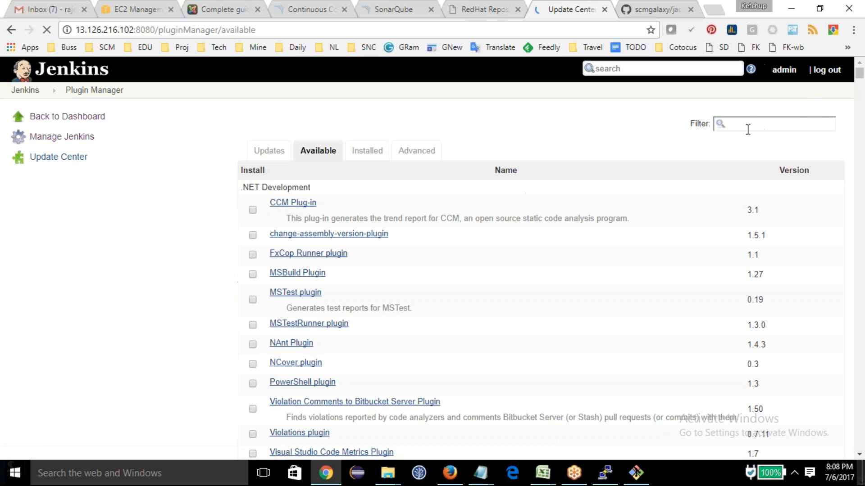
pyautogui.write('so')
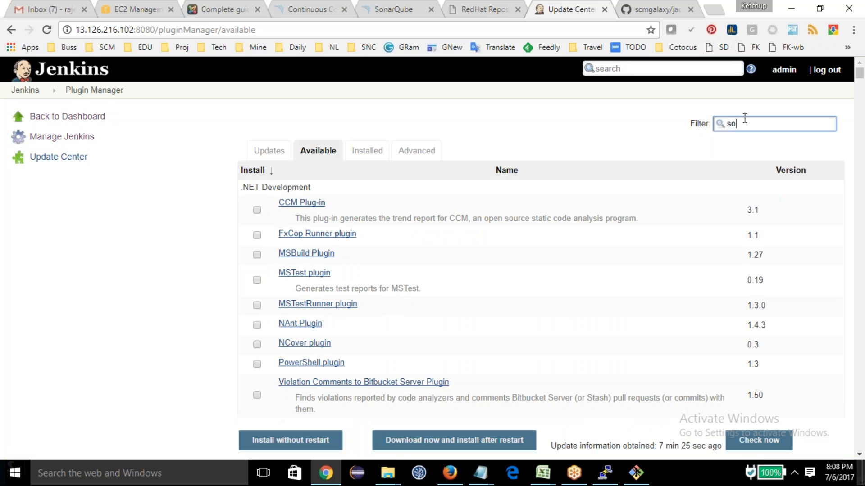
pyautogui.write('nar')
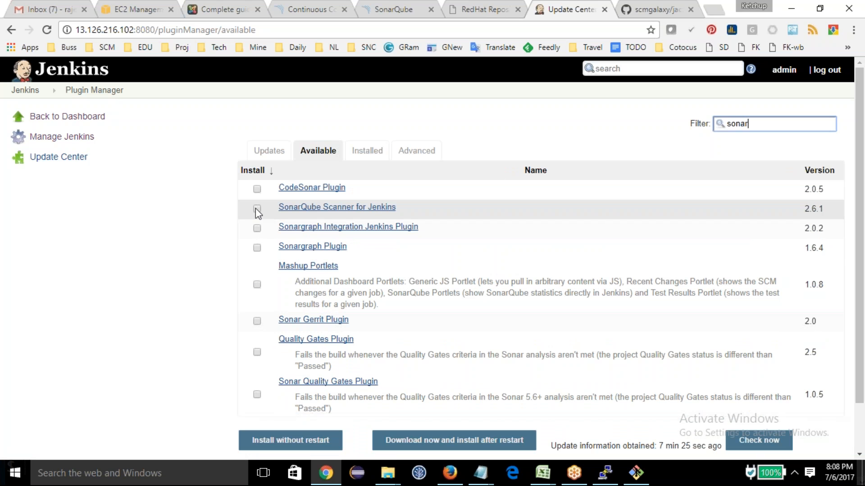
# Step: Install the SonarQube Scanner for Jenkins plugin without a restart and check its installation progress in the Update Center
pyautogui.click(256, 208)
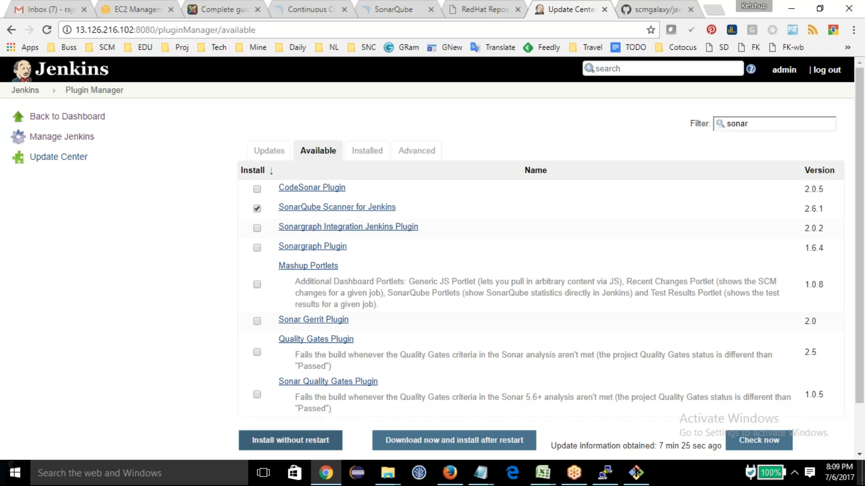
pyautogui.click(304, 442)
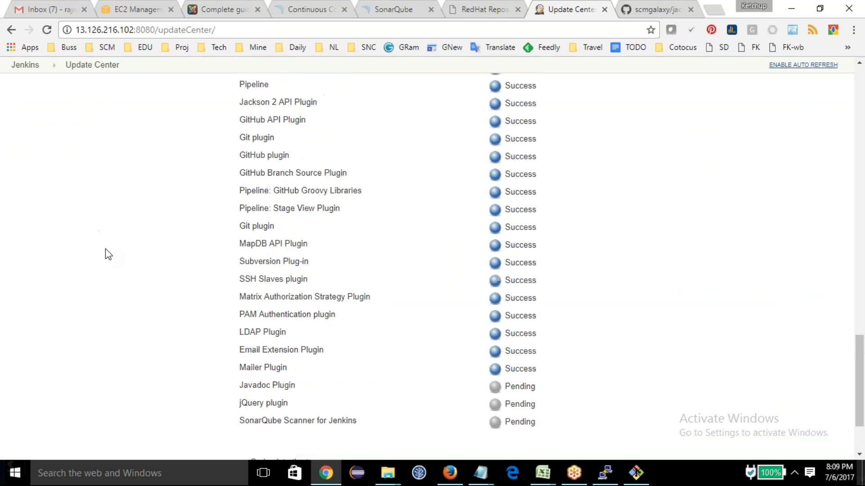
pyautogui.scroll(8, 59, 196)
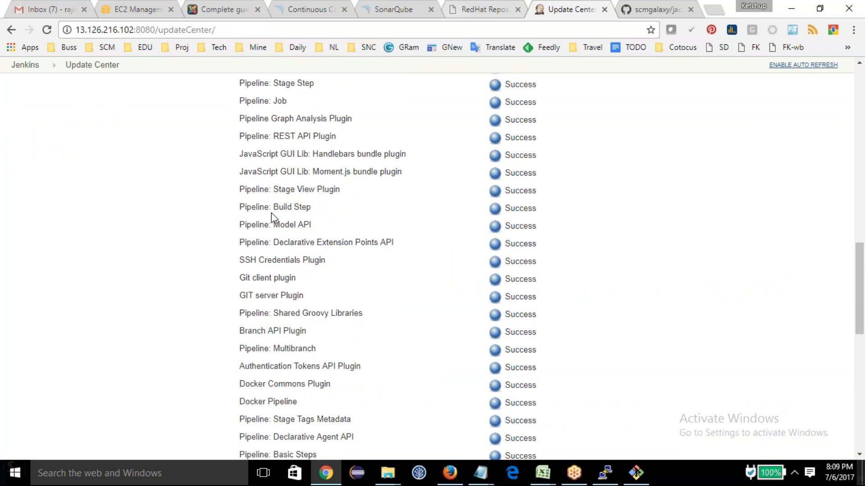
pyautogui.scroll(-10, 271, 212)
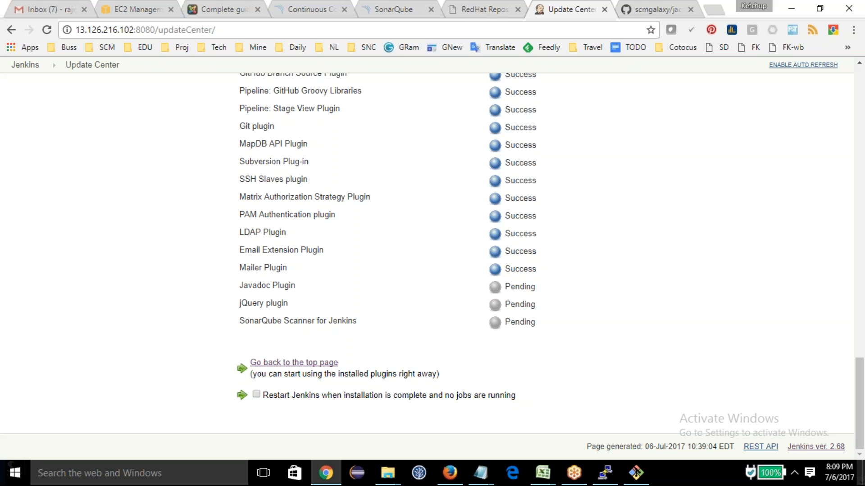
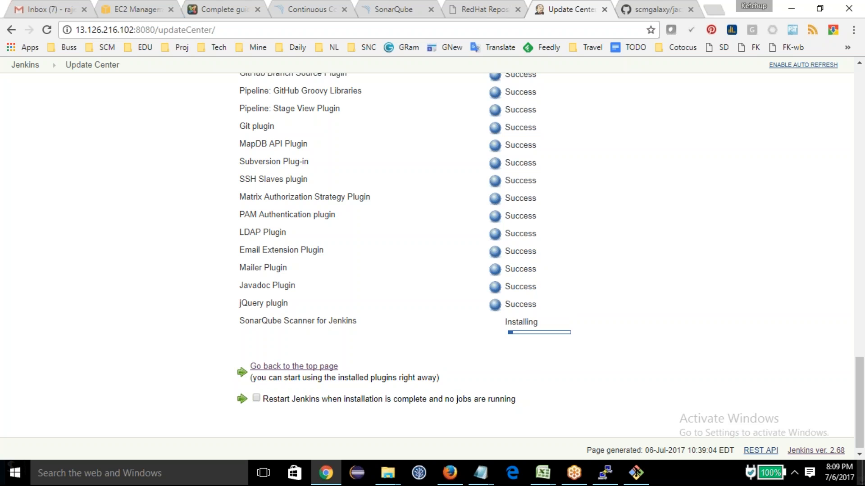
# Step: Check the SonarQube Scanner plugin's installation status in the Update Center and return to the Jenkins dashboard
pyautogui.scroll(7, 100, 90)
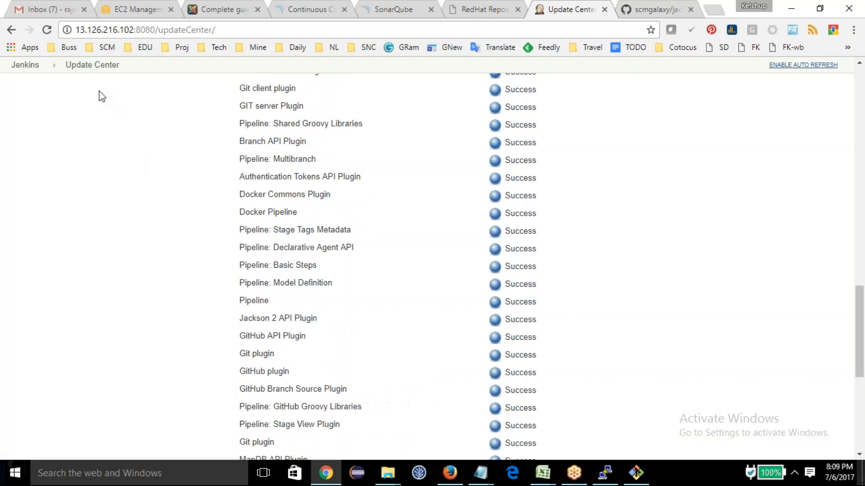
pyautogui.scroll(-7, 68, 135)
pyautogui.scroll(3, 60, 168)
pyautogui.scroll(3, 60, 169)
pyautogui.click(26, 65)
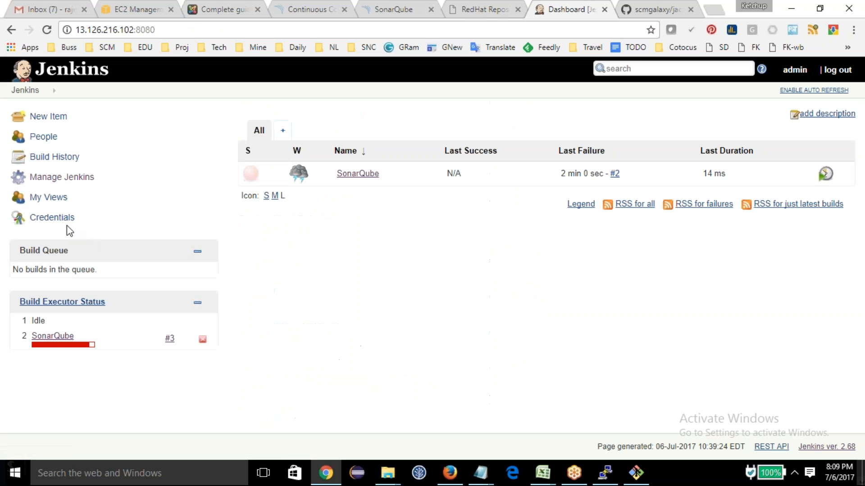
# Step: Open the Jenkins system configuration and add a SonarQube installation under SonarQube servers
pyautogui.click(62, 177)
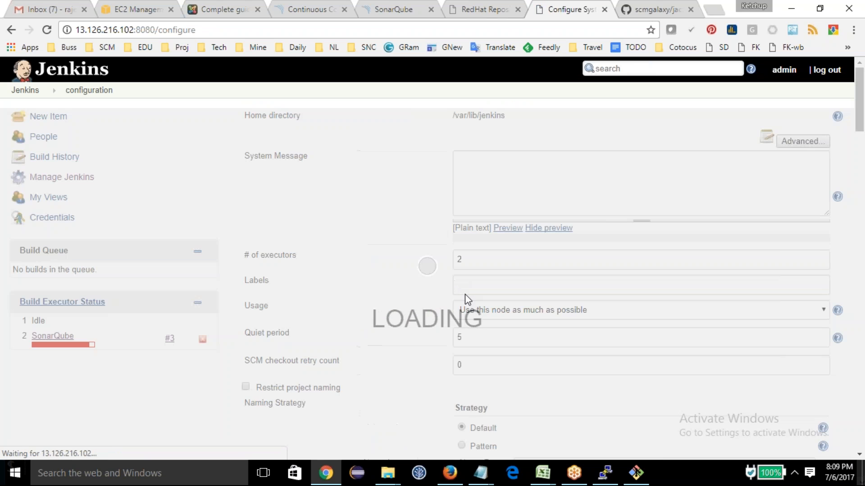
pyautogui.scroll(-15, 386, 311)
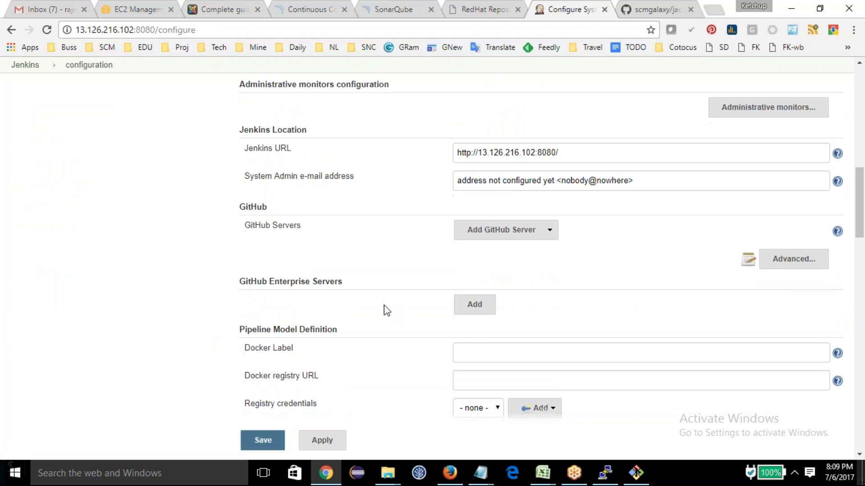
pyautogui.scroll(-7, 386, 311)
pyautogui.scroll(-8, 387, 311)
pyautogui.scroll(14, 386, 311)
pyautogui.scroll(10, 387, 311)
pyautogui.scroll(3, 373, 332)
pyautogui.click(474, 252)
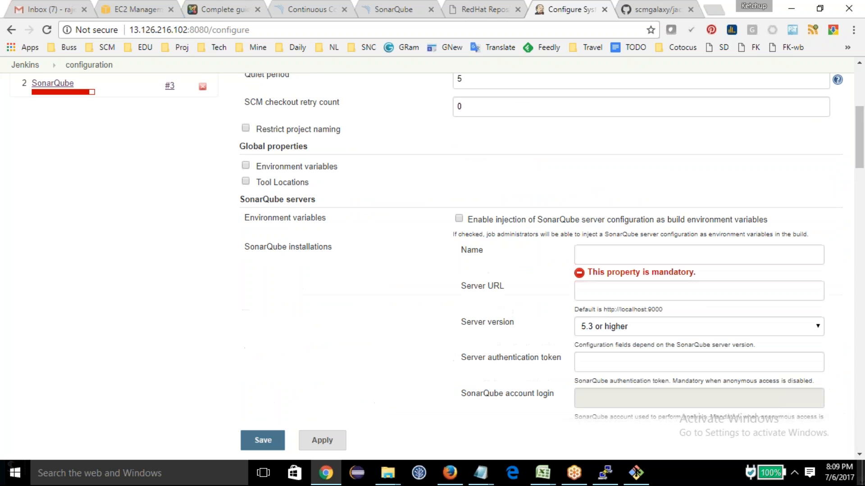
pyautogui.click(612, 256)
pyautogui.press('Tab')
pyautogui.write('http://13.126.216.102:9000/')
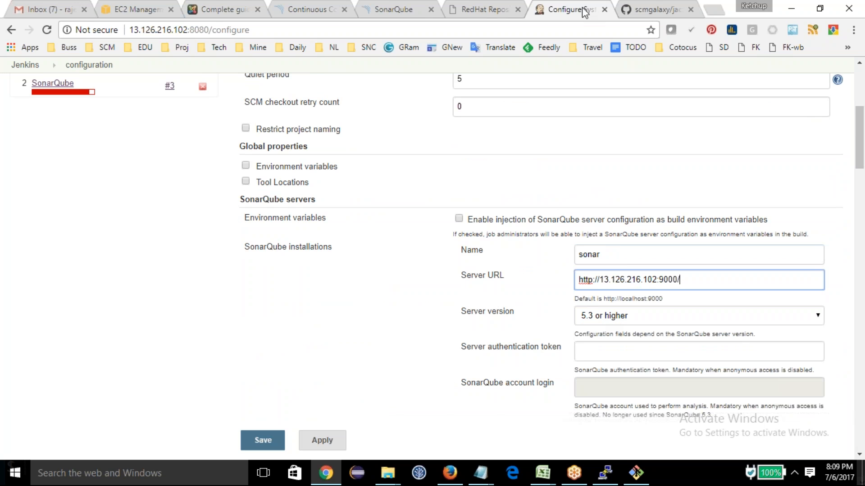
# Step: Log in to the SonarQube server as admin with the account password, and decline saving the password
pyautogui.click(415, 10)
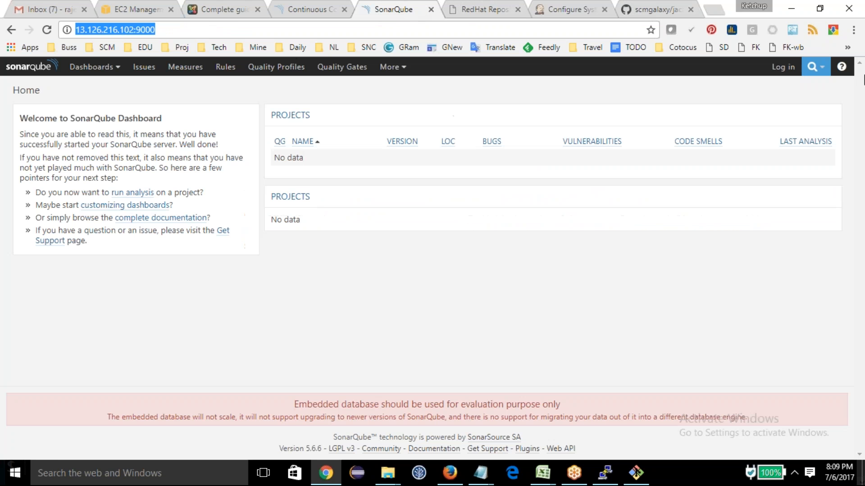
pyautogui.click(783, 66)
pyautogui.write('admin')
pyautogui.press('Tab')
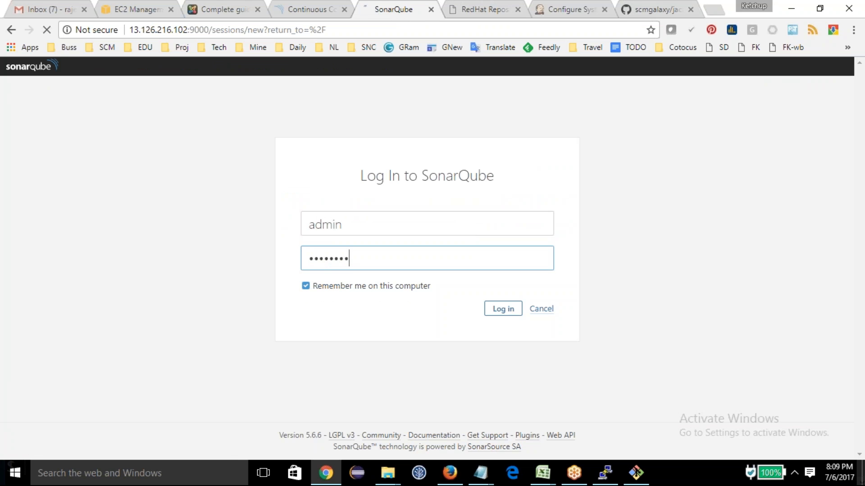
pyautogui.write('admin')
pyautogui.press('Tab')
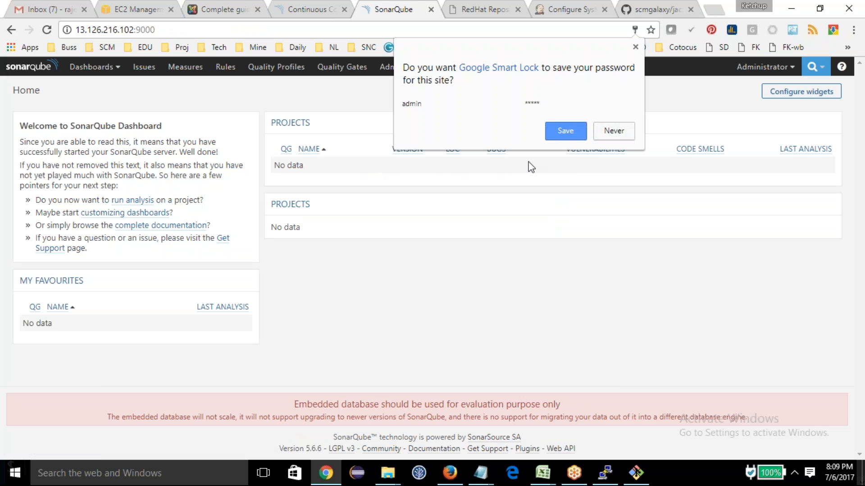
pyautogui.click(601, 132)
# Step: Generate a user token named jenkins in the security settings of the SonarQube administrator's account
pyautogui.click(763, 67)
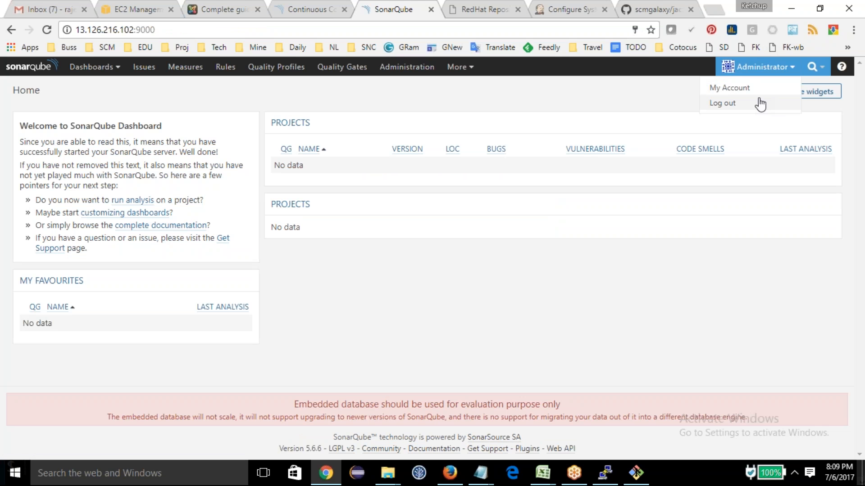
pyautogui.click(735, 87)
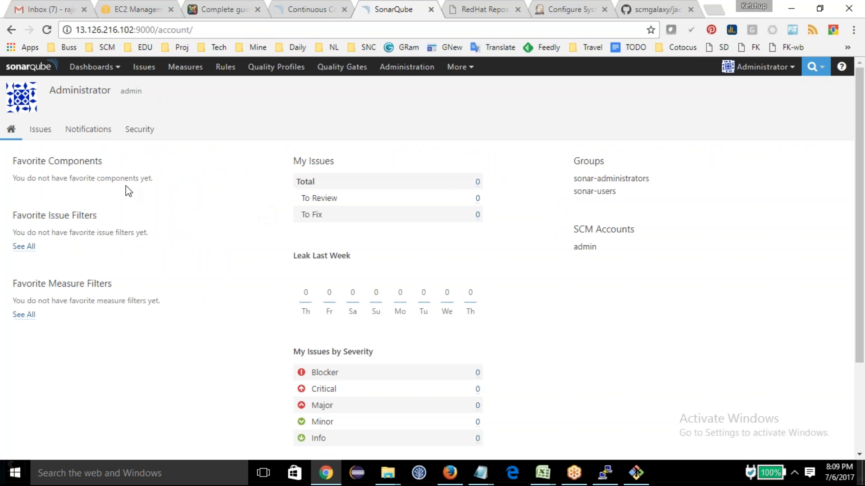
pyautogui.click(129, 132)
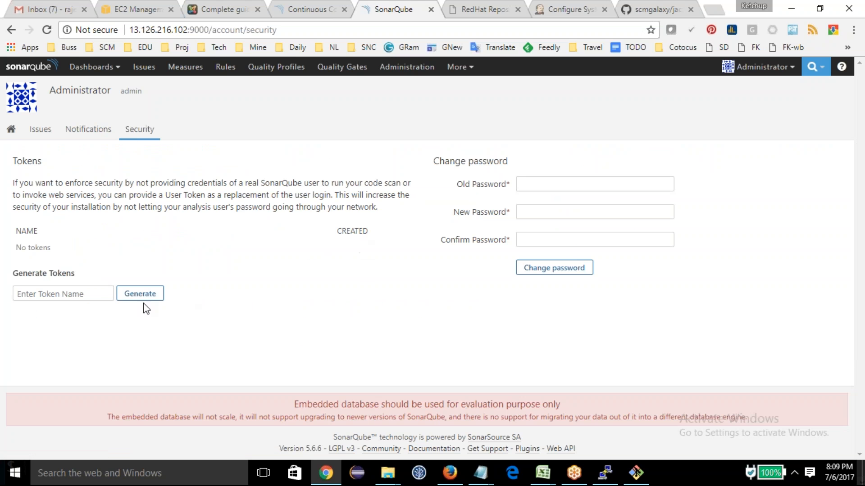
pyautogui.click(100, 296)
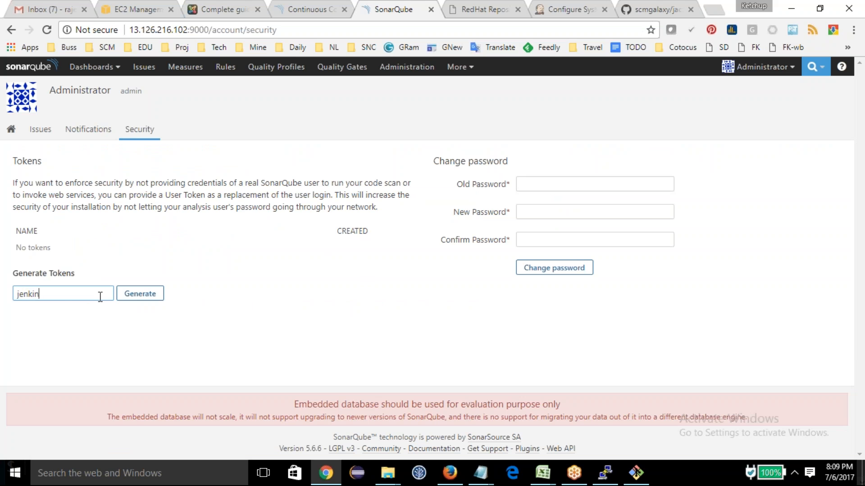
pyautogui.press('Return')
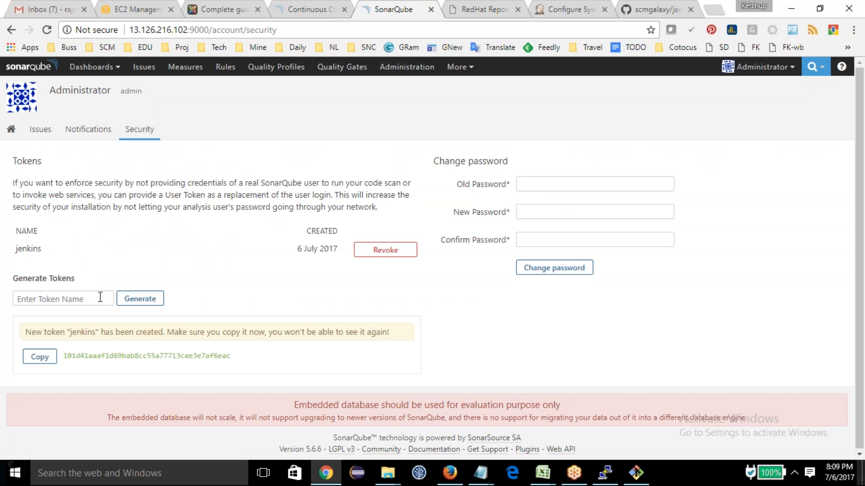
# Step: Copy the generated token into the server authentication token field in Jenkins, save the system configuration, and decline saving the password
pyautogui.doubleClick(78, 355)
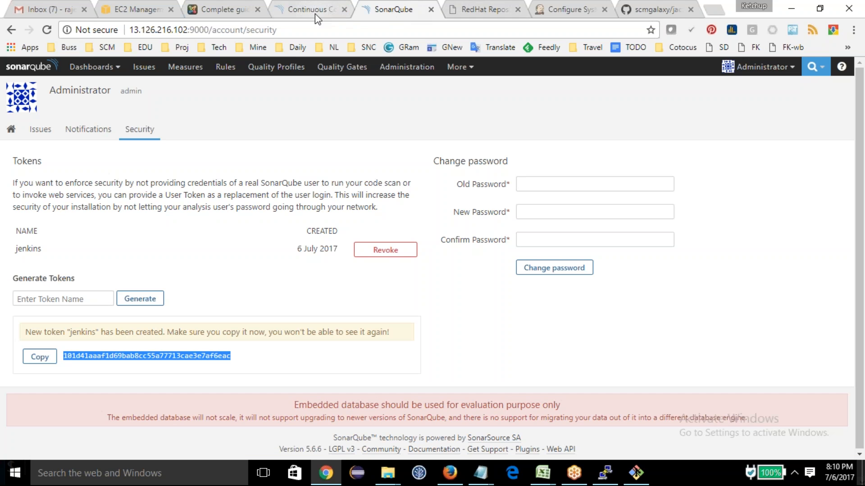
pyautogui.click(649, 9)
pyautogui.click(565, 9)
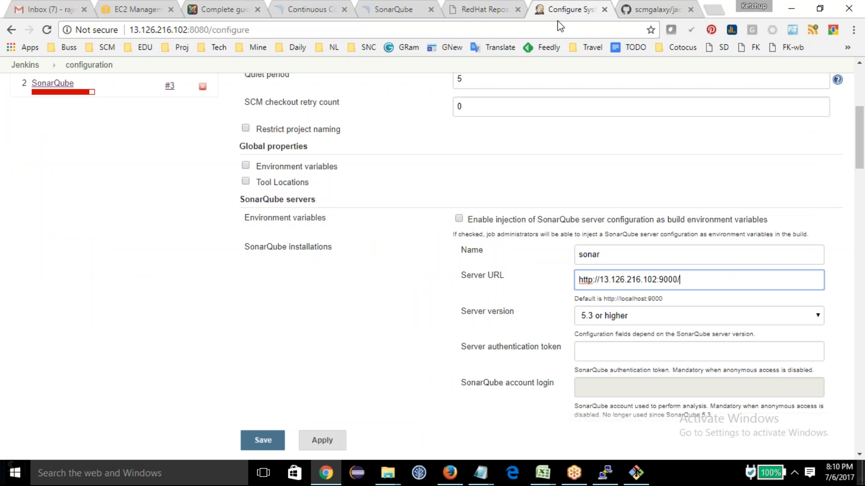
pyautogui.click(631, 352)
pyautogui.hotkey('ctrl', 'v')
pyautogui.click(263, 440)
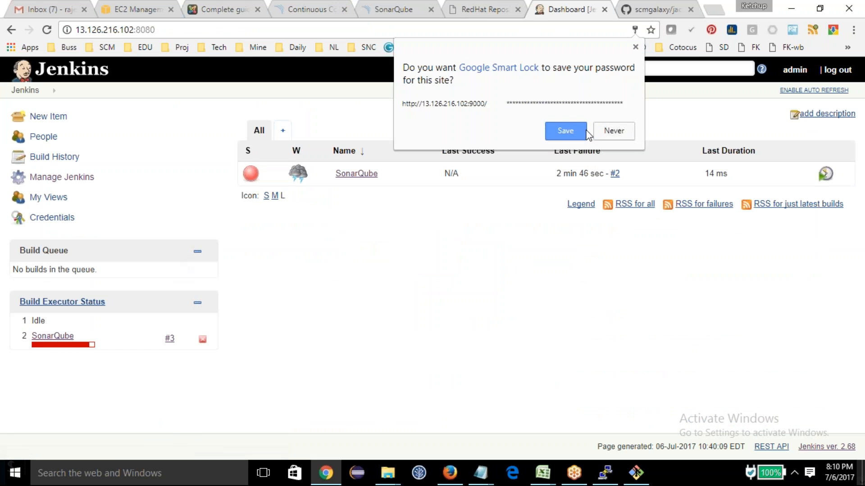
pyautogui.click(611, 129)
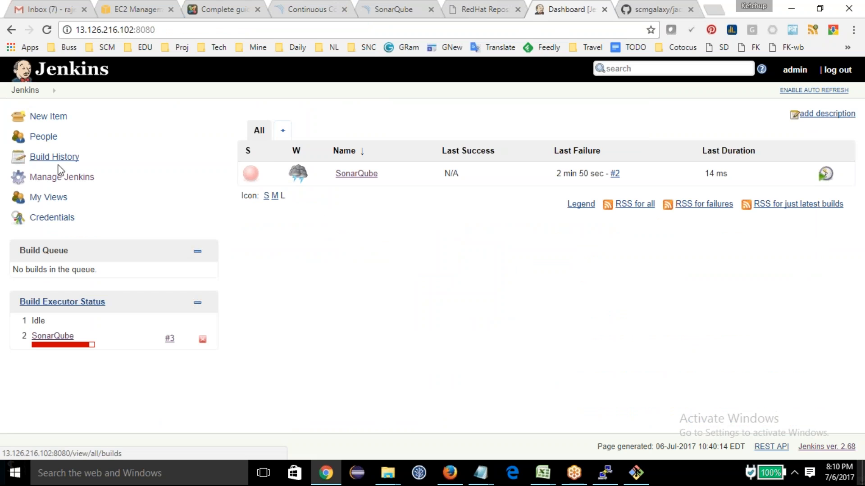
# Step: Add an automatically installed SonarQube Scanner 3.0.3.778 named scanner in the Global Tool Configuration and save it
pyautogui.click(65, 177)
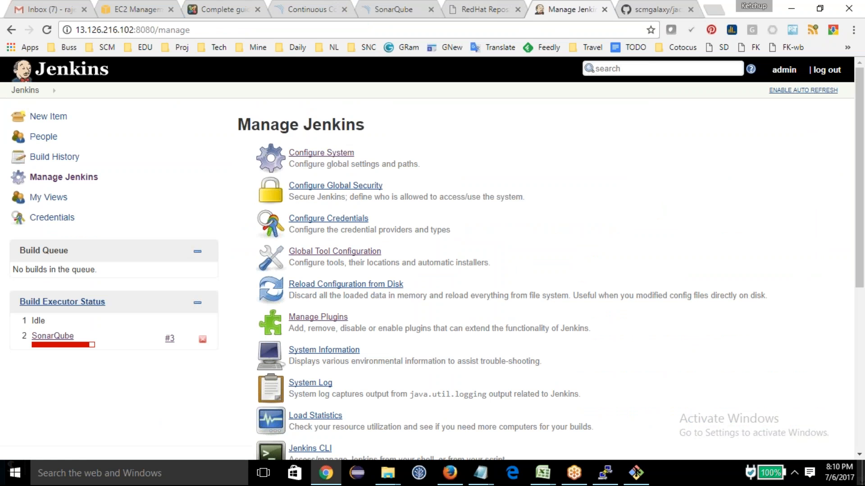
pyautogui.click(335, 251)
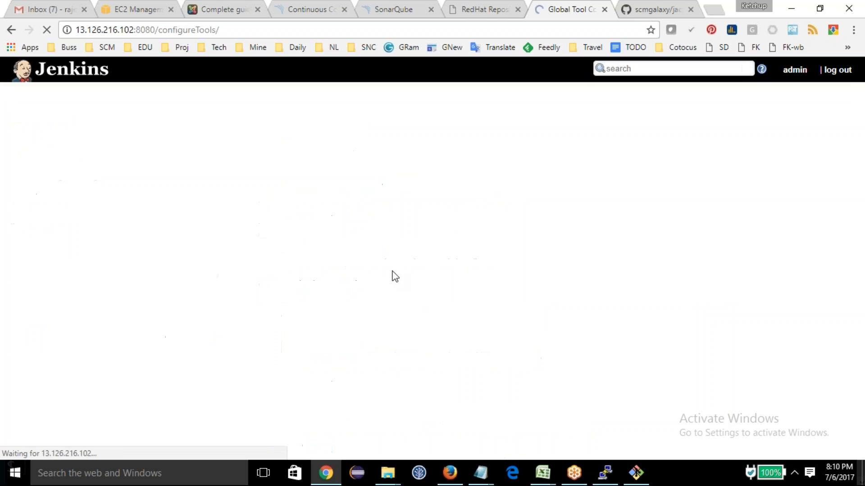
pyautogui.scroll(-6, 411, 276)
pyautogui.scroll(-4, 411, 276)
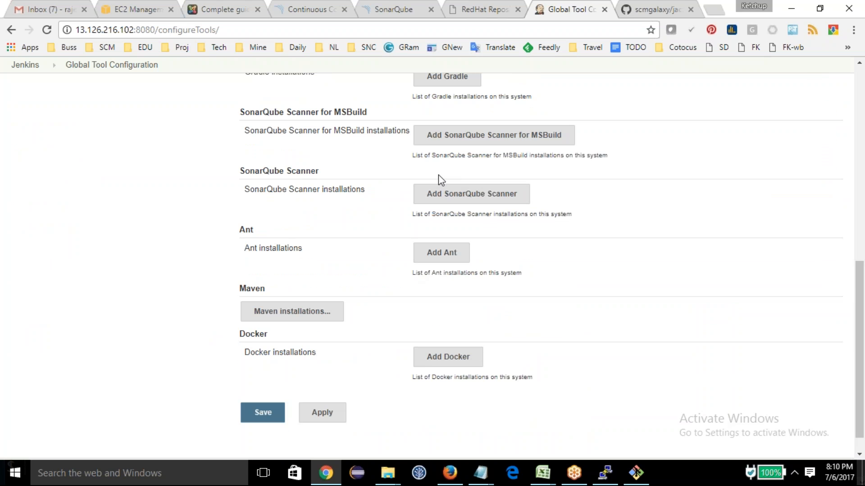
pyautogui.click(468, 195)
pyautogui.click(504, 215)
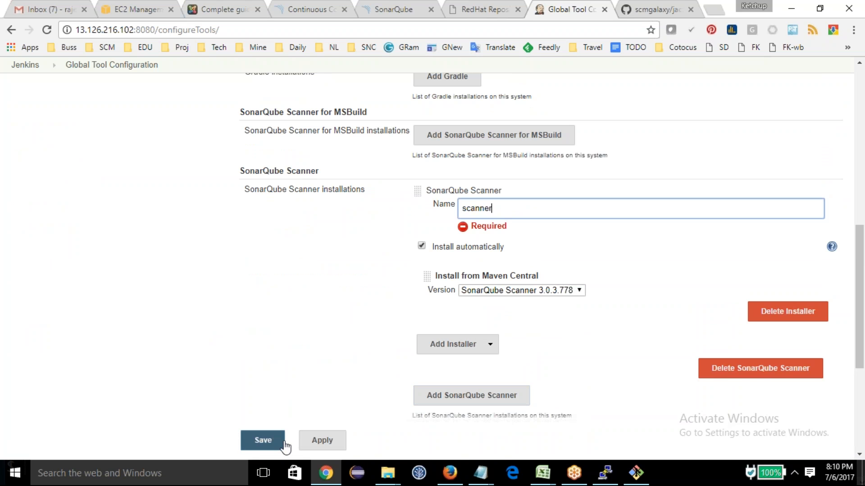
pyautogui.click(261, 444)
pyautogui.click(24, 90)
pyautogui.click(44, 117)
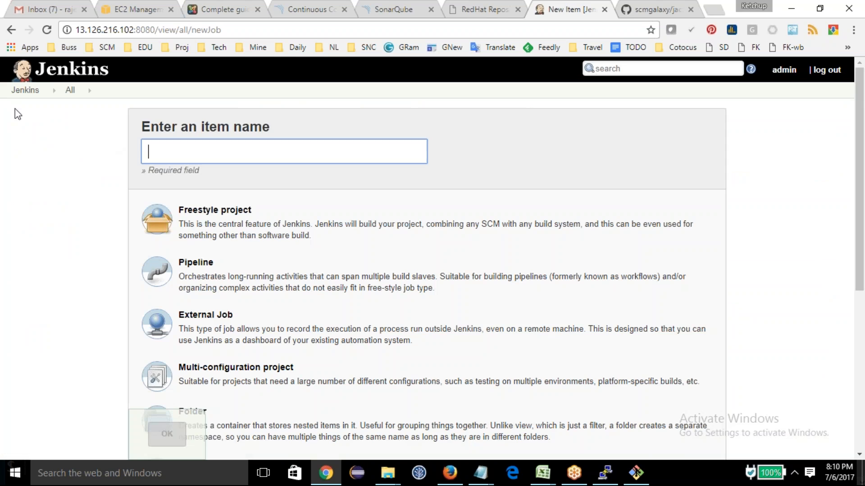
pyautogui.click(15, 92)
# Step: Check the Maven download progress in the console output of the SonarQube project's build #3, and return to the project page
pyautogui.click(358, 173)
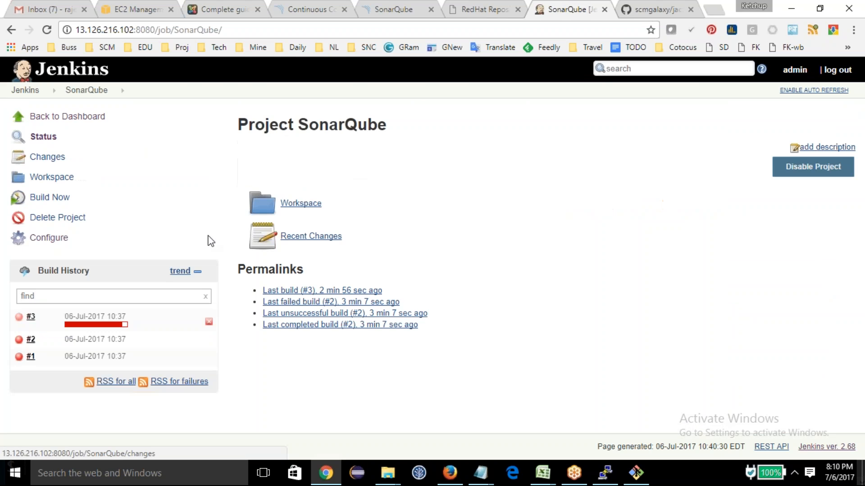
pyautogui.click(94, 316)
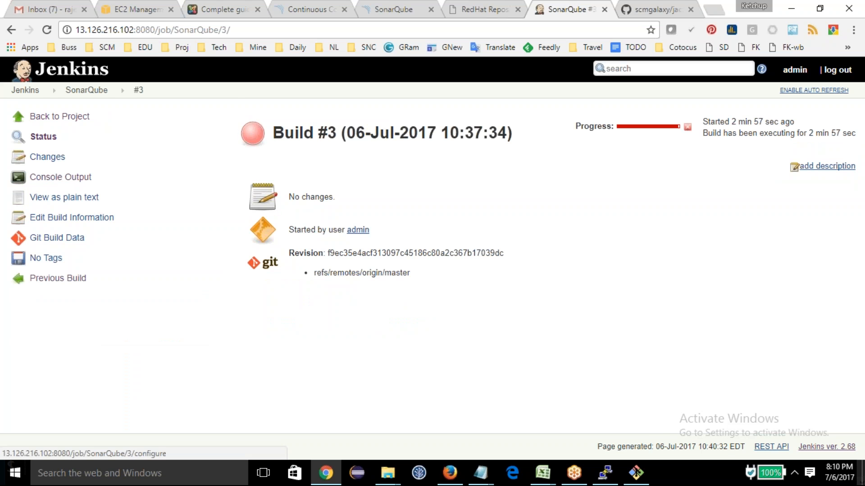
pyautogui.click(63, 177)
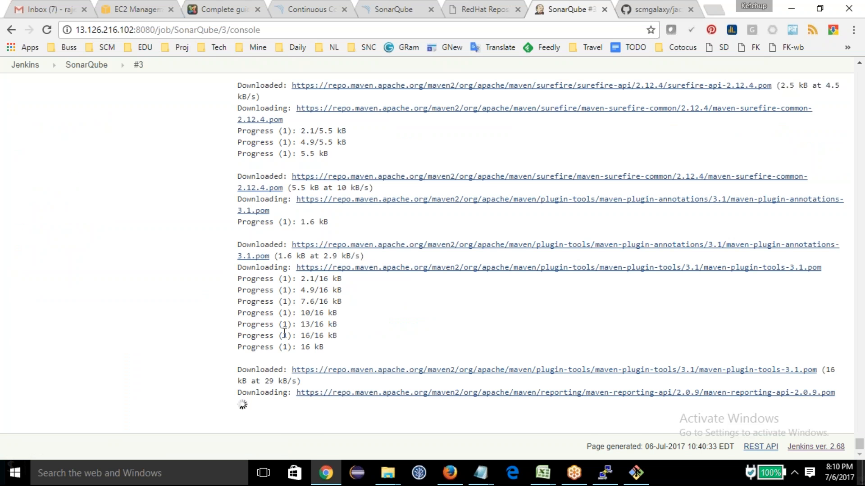
pyautogui.scroll(7, 284, 332)
pyautogui.click(88, 65)
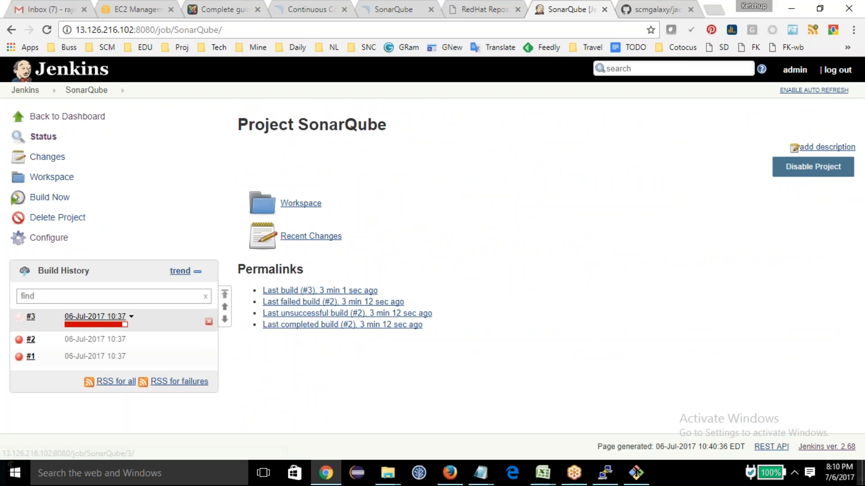
# Step: Reopen build #3 of the SonarQube project and examine the final result in its console output
pyautogui.click(94, 317)
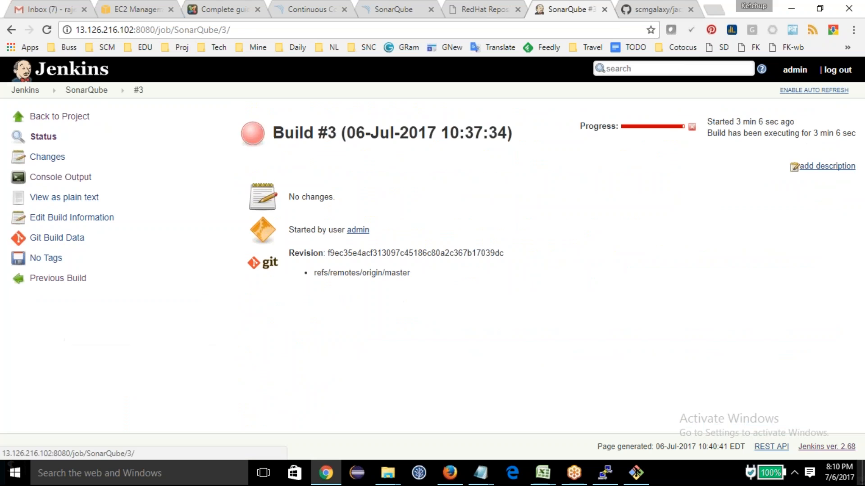
pyautogui.click(87, 90)
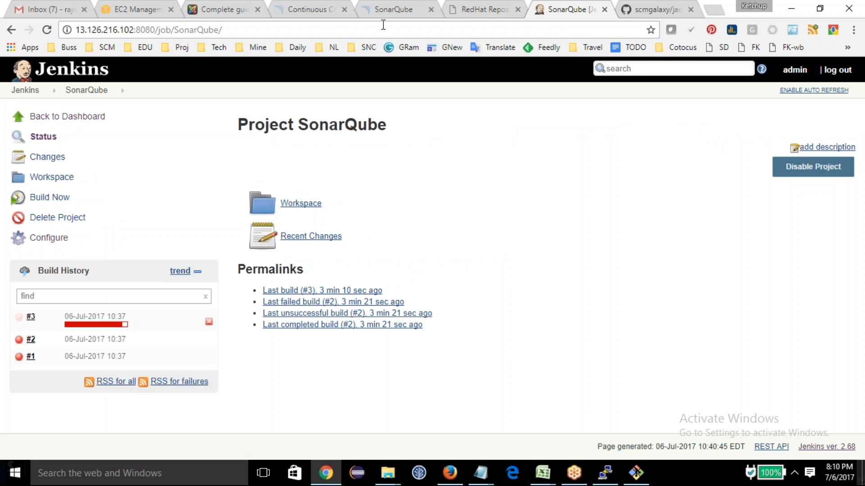
pyautogui.click(101, 321)
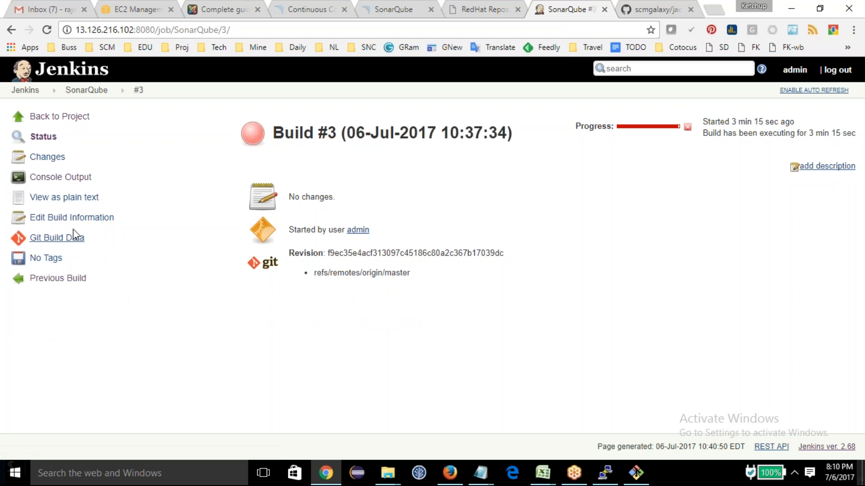
pyautogui.click(60, 177)
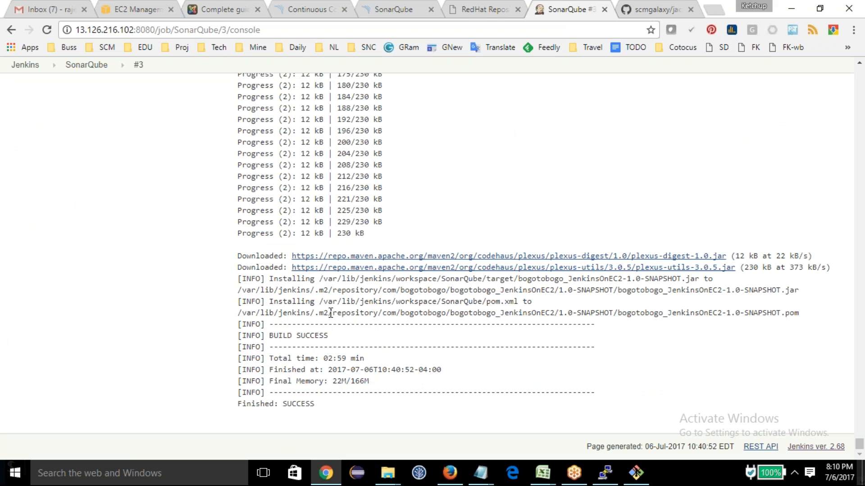
pyautogui.moveTo(292, 304); pyautogui.dragTo(371, 321)
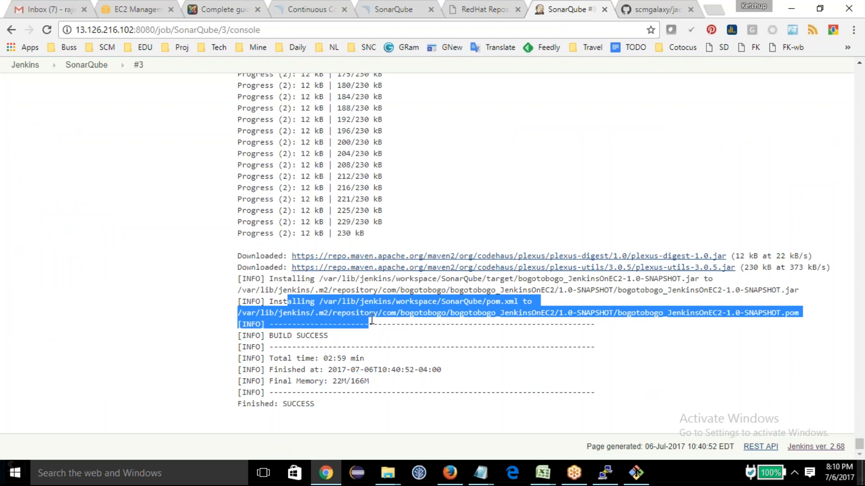
pyautogui.click(368, 346)
pyautogui.scroll(15, 279, 382)
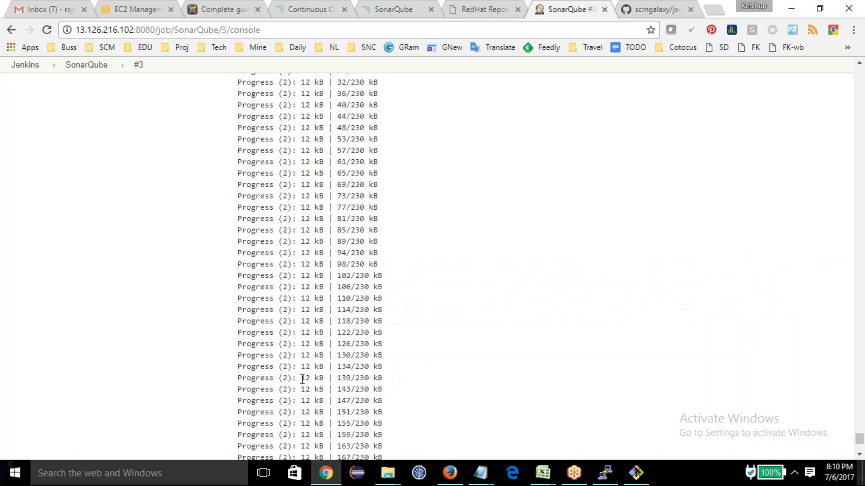
# Step: Open the SonarQube project's configuration in Jenkins and review the Maven goal in its build section
pyautogui.click(90, 65)
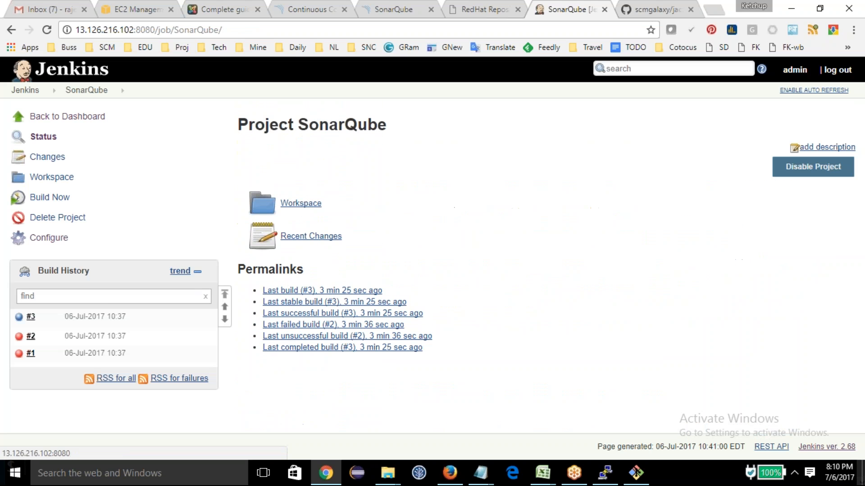
pyautogui.click(39, 238)
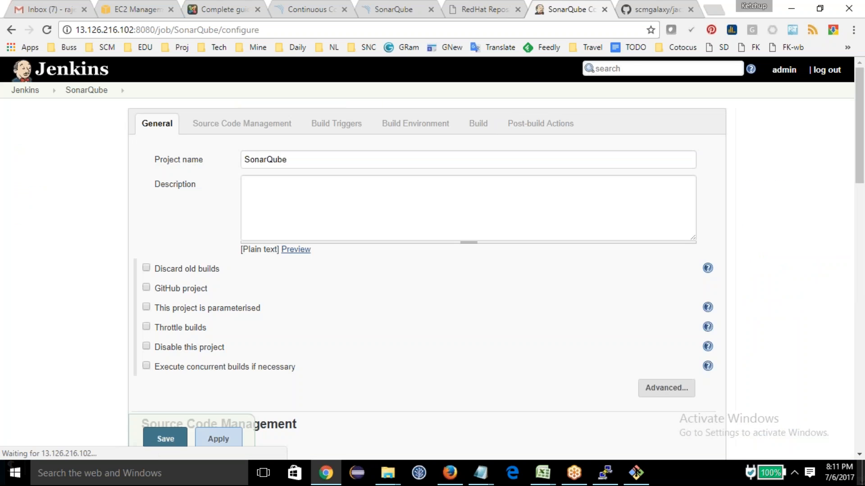
pyautogui.click(477, 123)
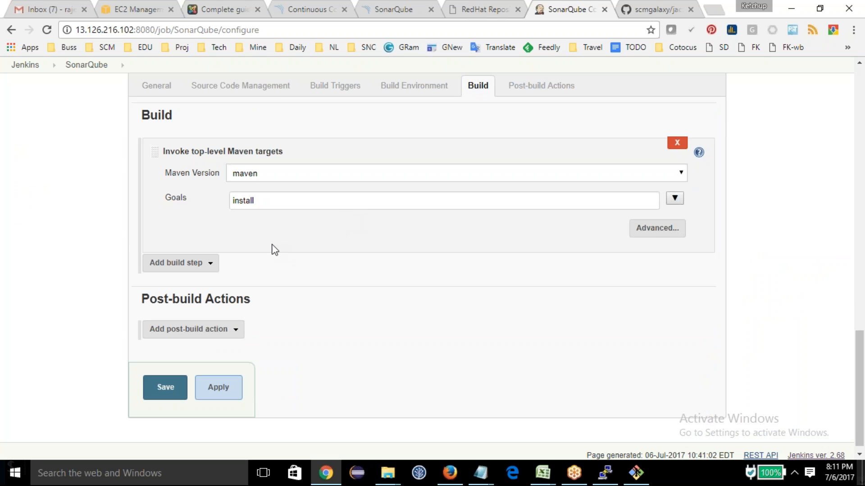
pyautogui.doubleClick(268, 196)
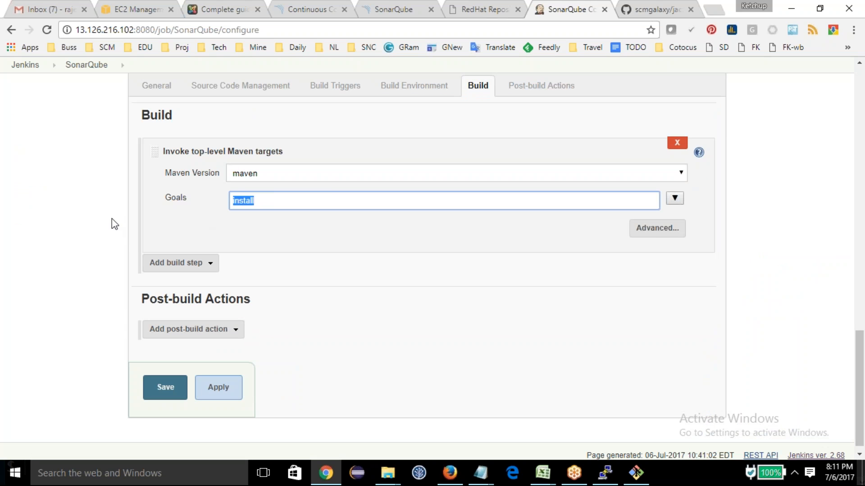
# Step: Browse the SonarQube project's workspace to the target folder and locate the jacoco.exec file
pyautogui.click(87, 65)
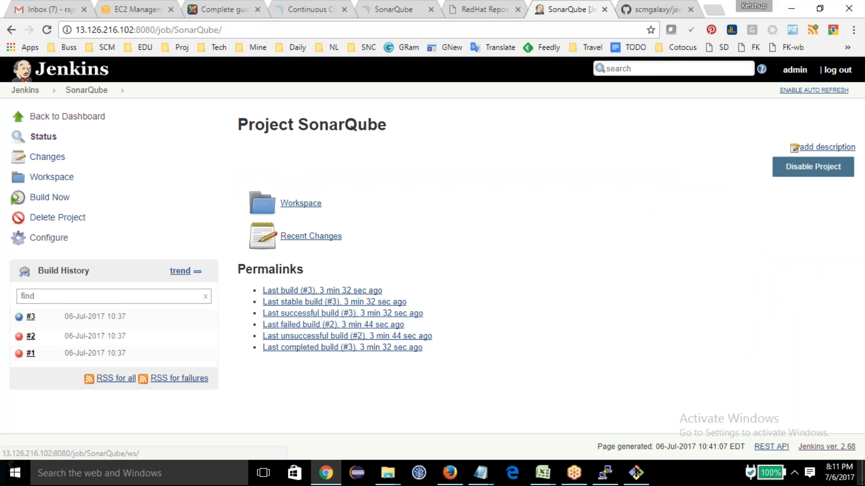
pyautogui.click(301, 203)
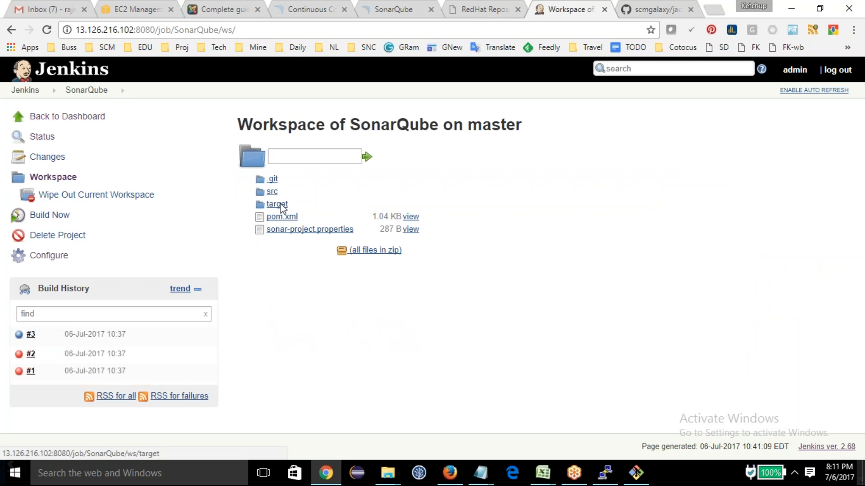
pyautogui.click(277, 203)
pyautogui.moveTo(308, 293); pyautogui.dragTo(266, 299)
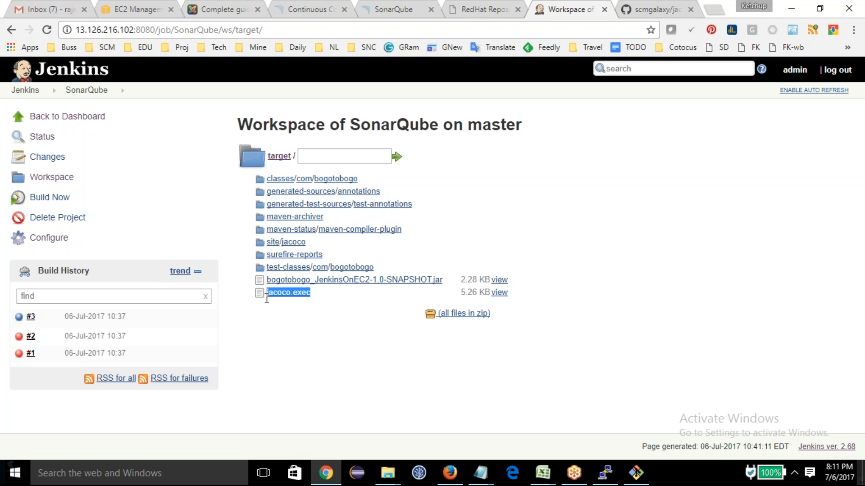
pyautogui.click(281, 328)
pyautogui.moveTo(317, 299); pyautogui.dragTo(275, 297)
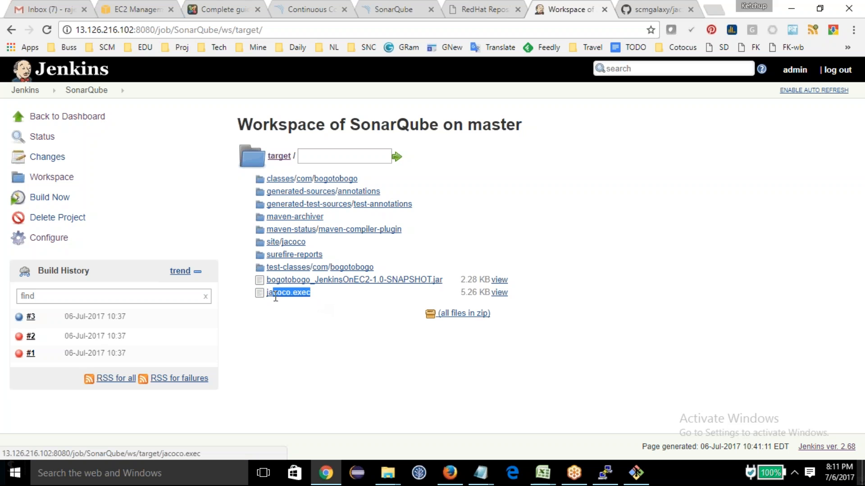
pyautogui.click(292, 324)
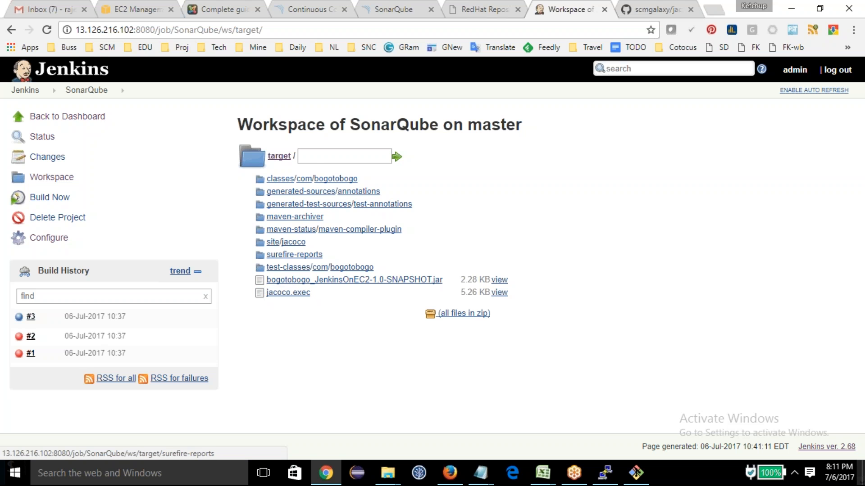
# Step: Examine the JaCoCo HTML coverage report down to the BankAccount class, and return to jacoco.exec in the target folder
pyautogui.click(294, 243)
pyautogui.click(293, 206)
pyautogui.click(50, 131)
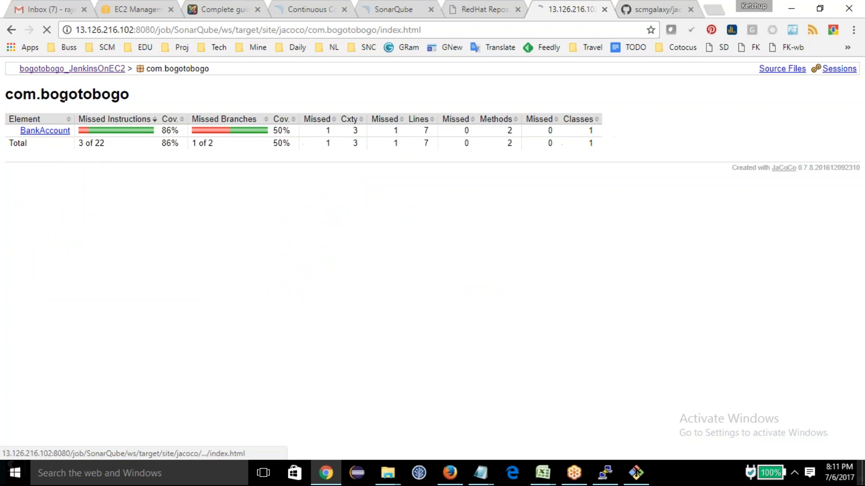
pyautogui.click(45, 131)
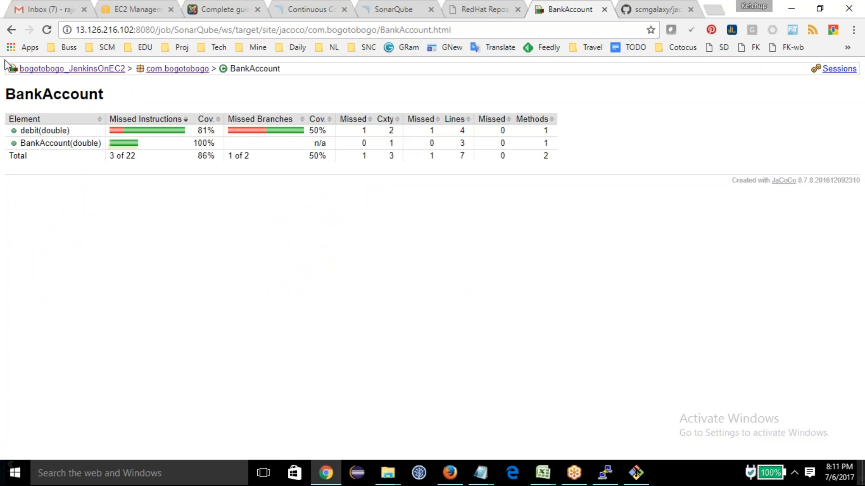
pyautogui.click(12, 30)
pyautogui.click(12, 31)
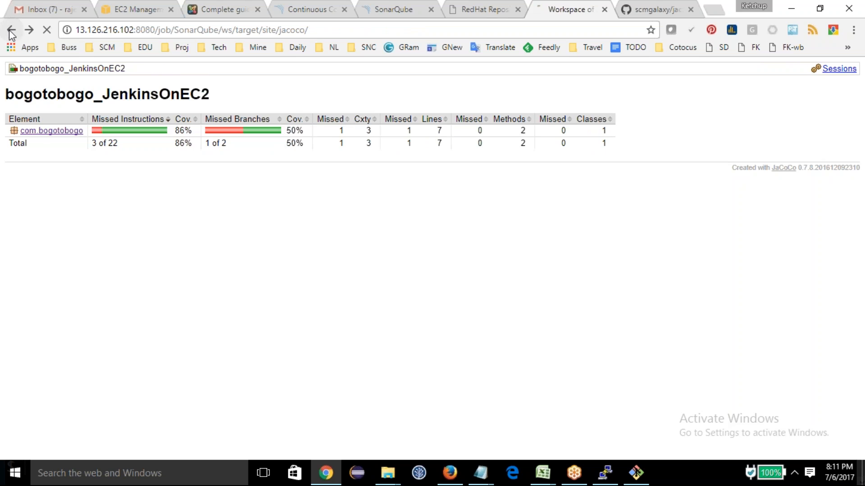
pyautogui.click(12, 31)
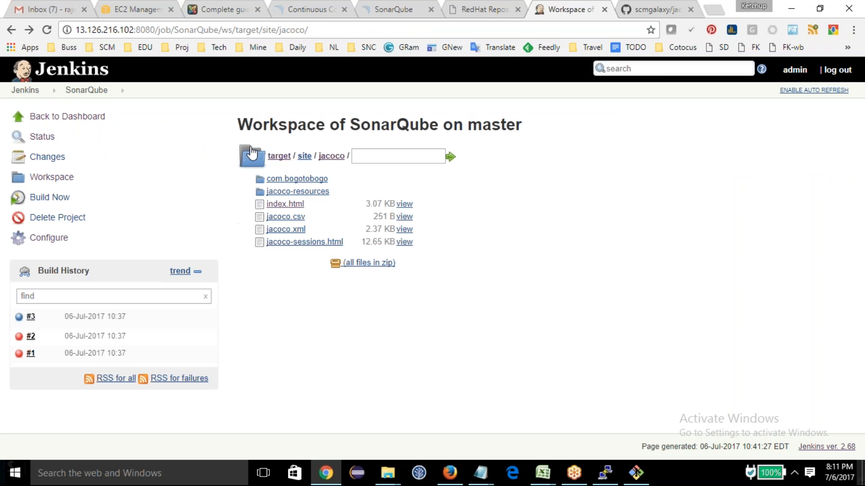
pyautogui.click(279, 155)
pyautogui.moveTo(315, 294); pyautogui.dragTo(255, 294)
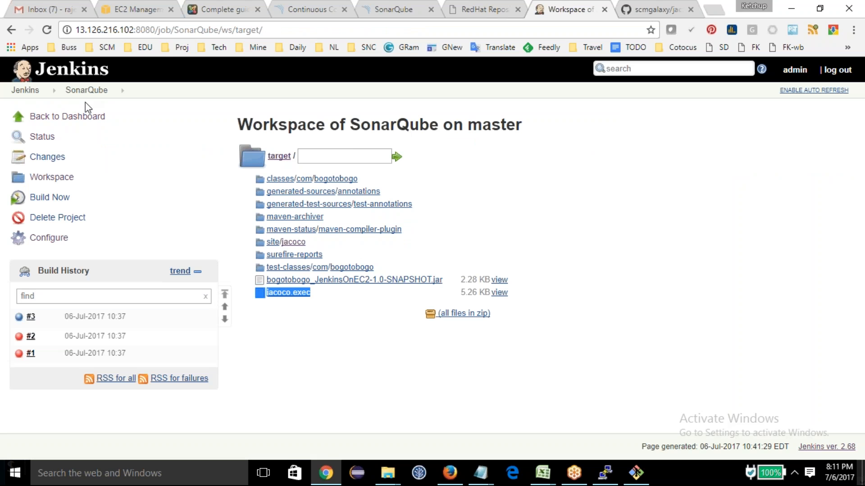
# Step: Add an Execute SonarQube Scanner build step to the SonarQube project, save the configuration, and start a new build
pyautogui.click(27, 91)
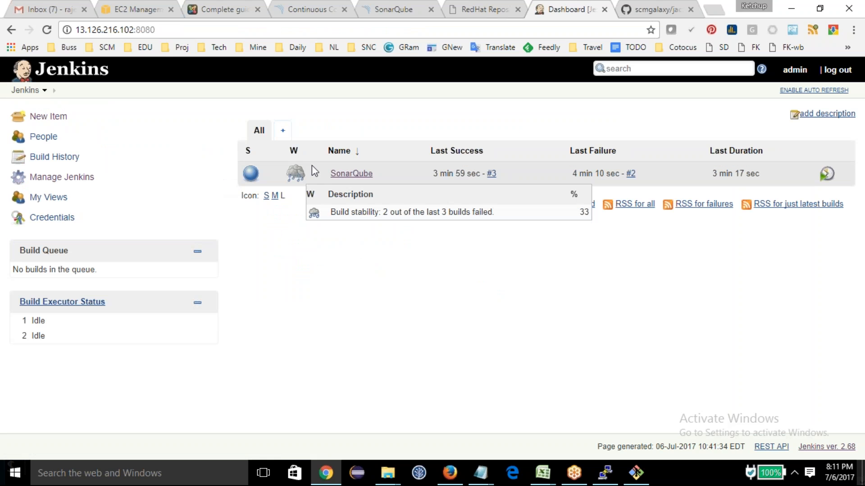
pyautogui.click(62, 177)
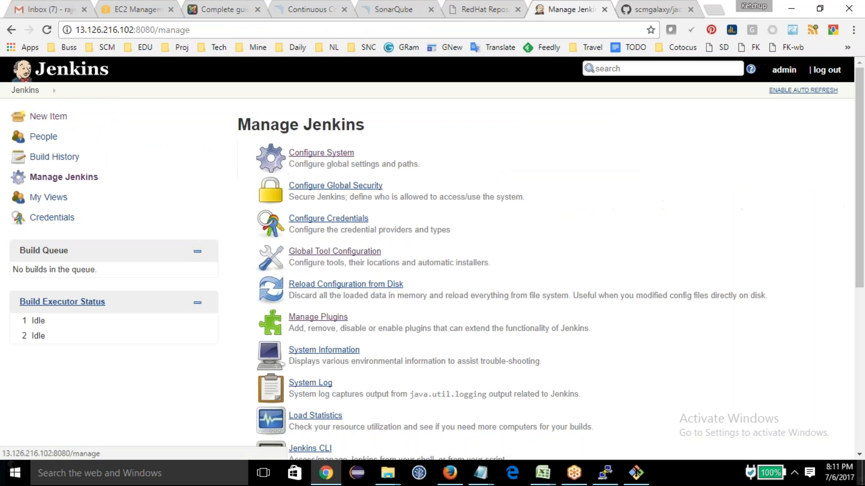
pyautogui.click(12, 92)
pyautogui.click(354, 175)
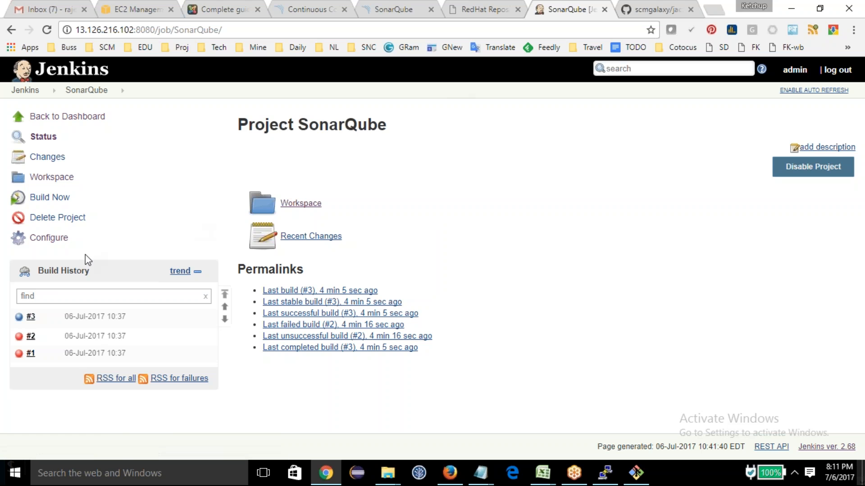
pyautogui.click(50, 238)
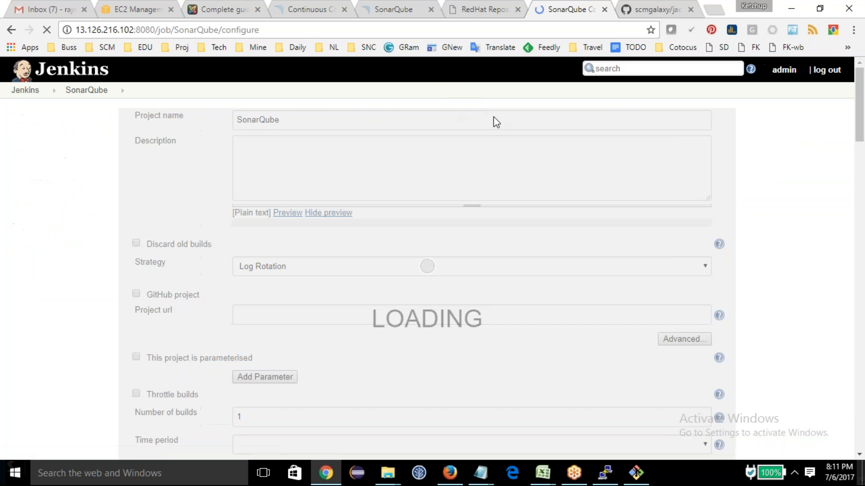
pyautogui.click(477, 123)
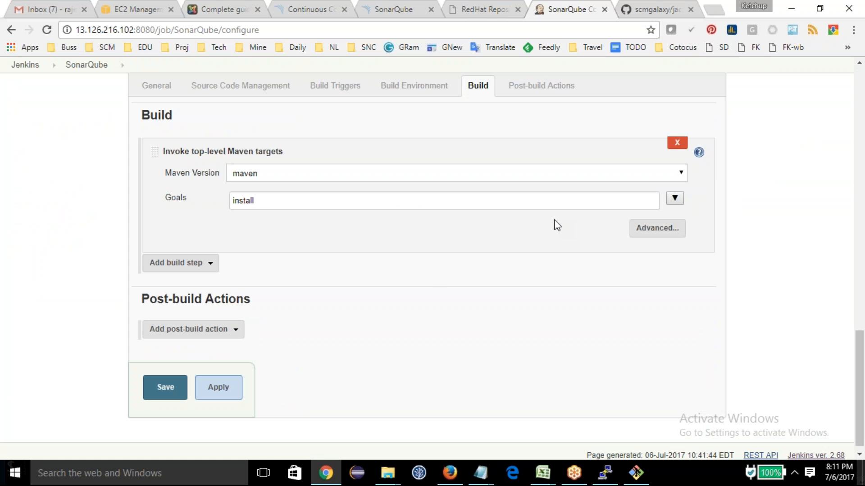
pyautogui.click(174, 267)
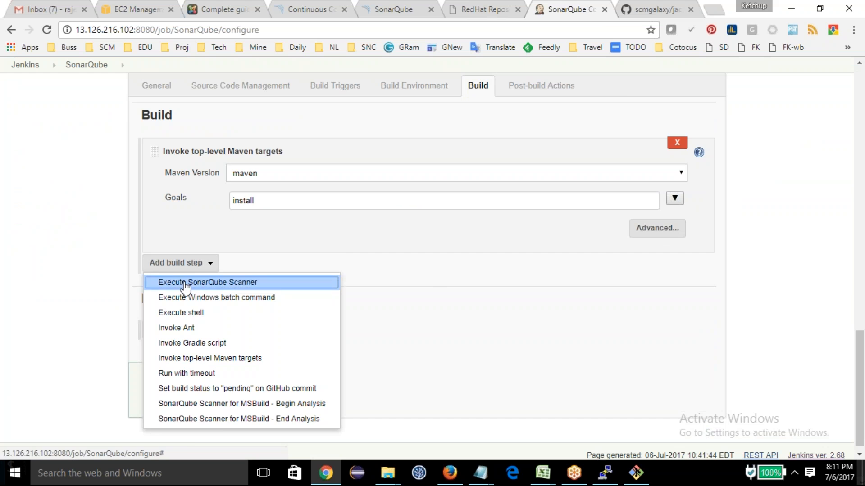
pyautogui.click(184, 282)
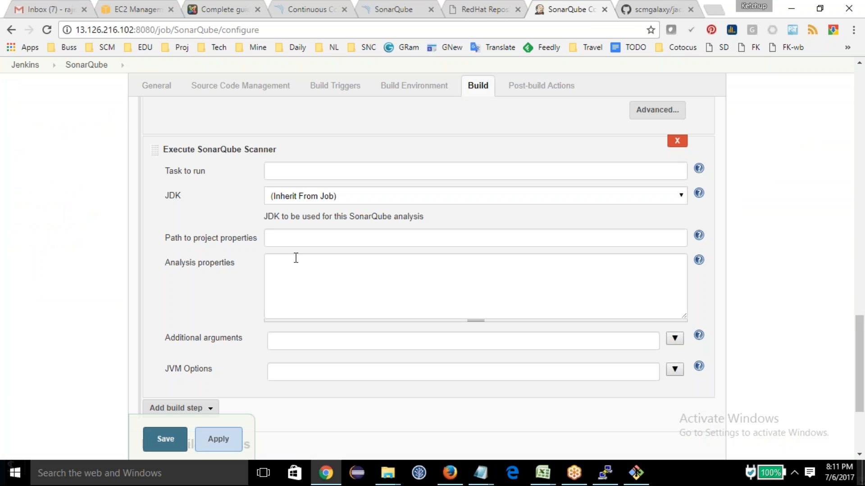
pyautogui.click(282, 176)
pyautogui.click(164, 442)
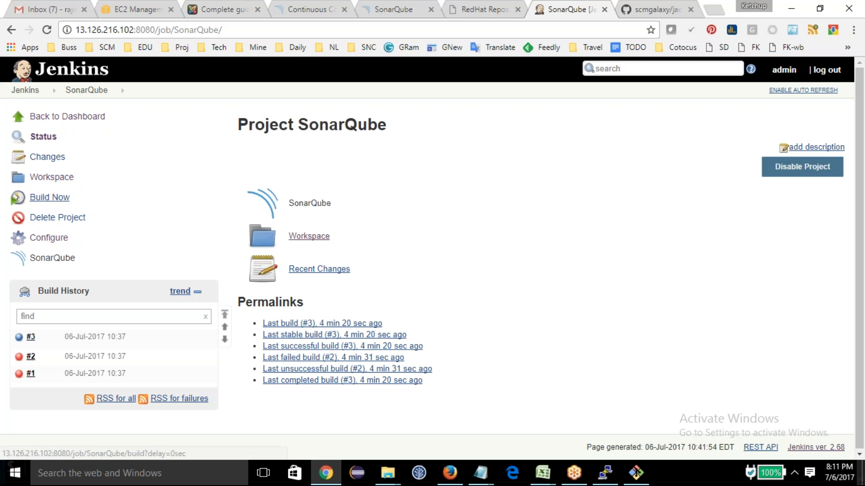
pyautogui.click(50, 197)
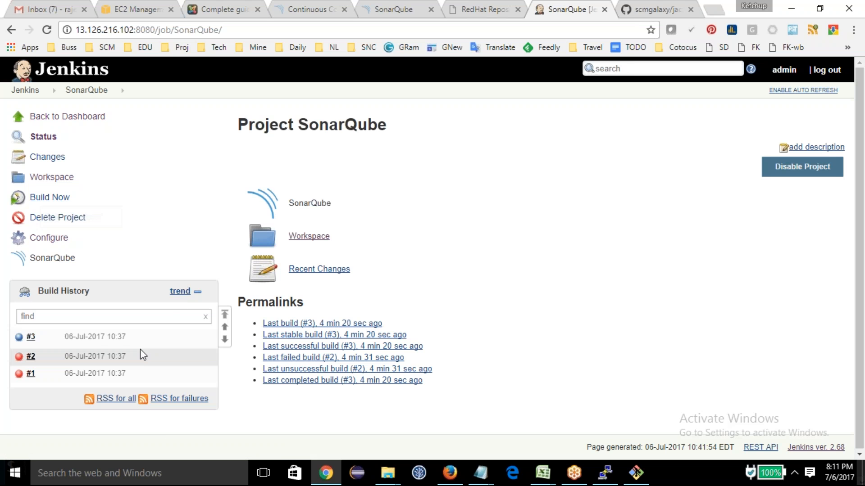
# Step: Switch to the SonarQube server and check the project list on its home dashboard
pyautogui.click(646, 9)
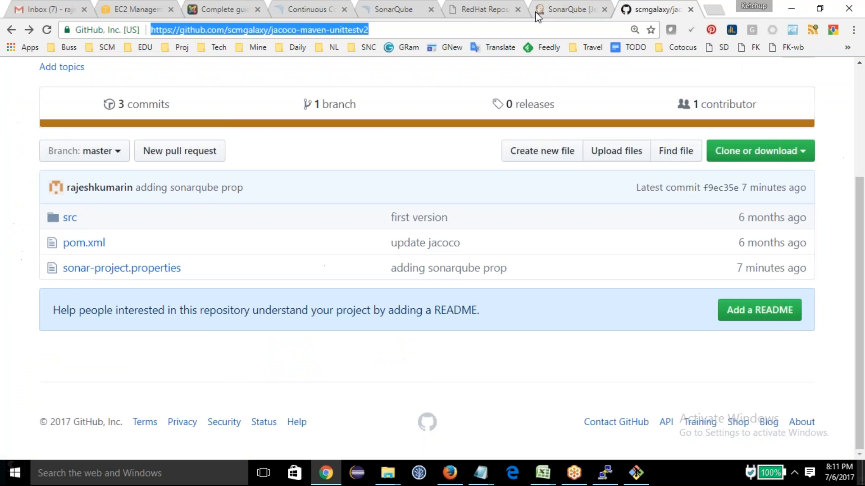
pyautogui.click(402, 10)
pyautogui.click(92, 67)
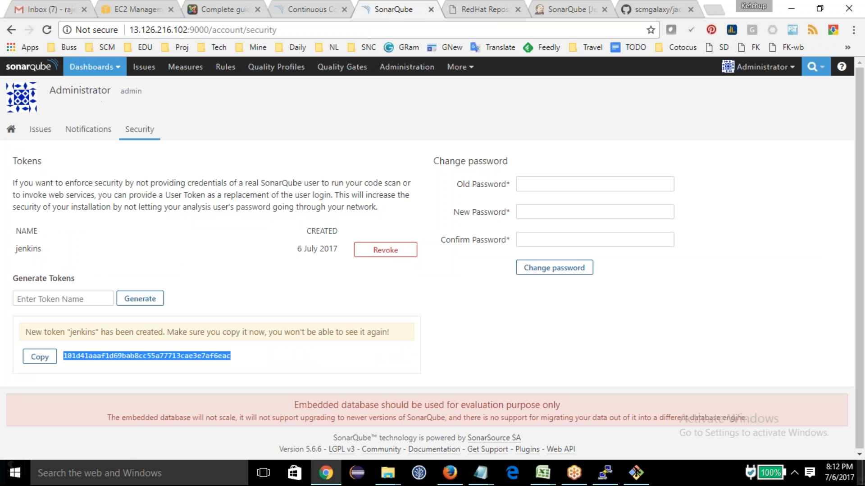
pyautogui.click(92, 74)
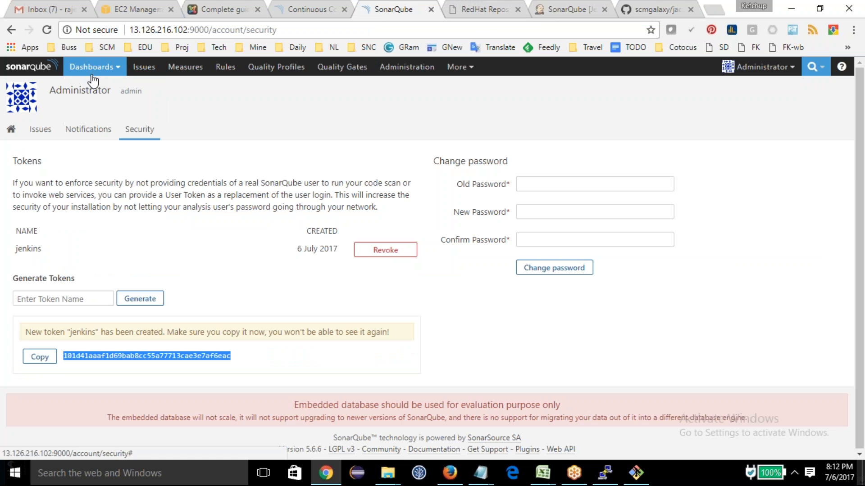
pyautogui.click(38, 72)
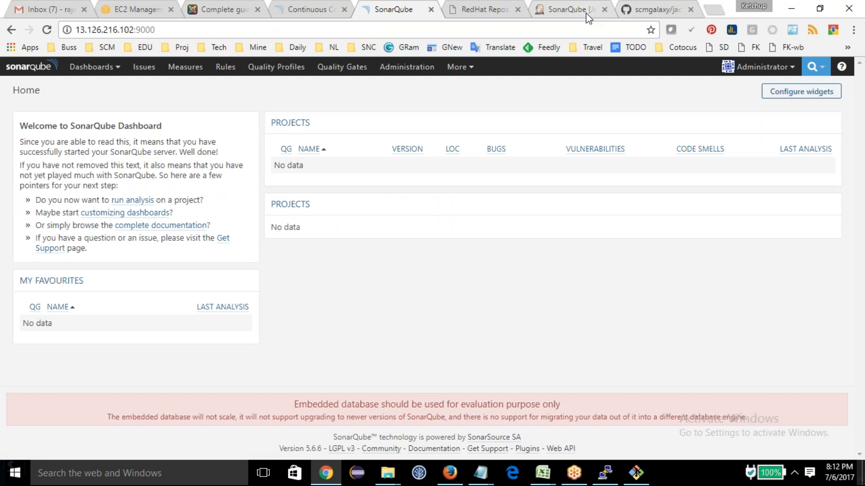
# Step: Return to Jenkins and examine the SonarQube analysis messages in the console output of build #4
pyautogui.click(570, 9)
pyautogui.click(106, 341)
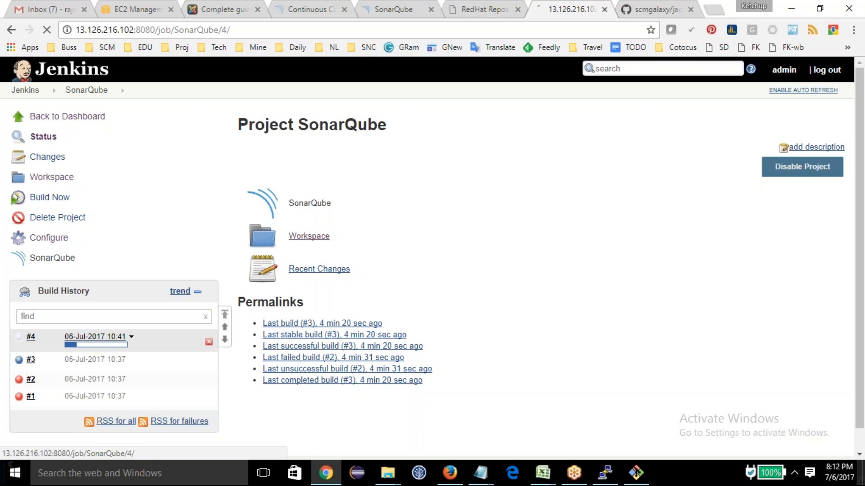
pyautogui.click(54, 177)
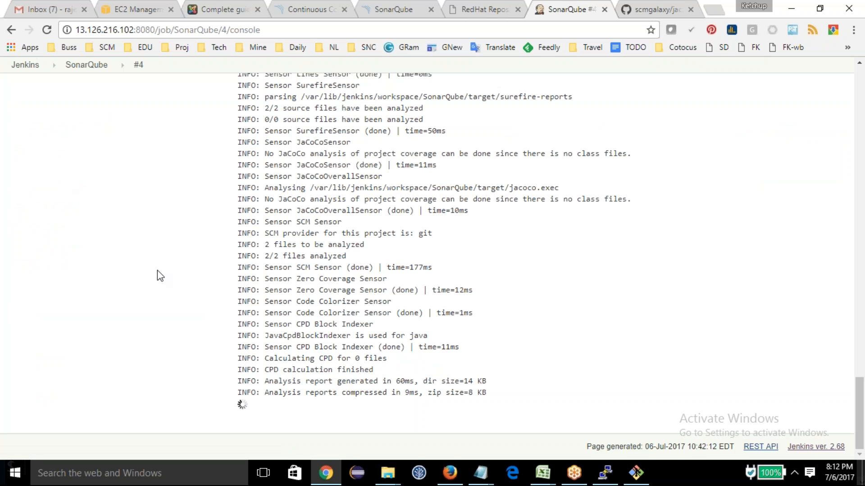
pyautogui.moveTo(270, 165); pyautogui.dragTo(306, 267)
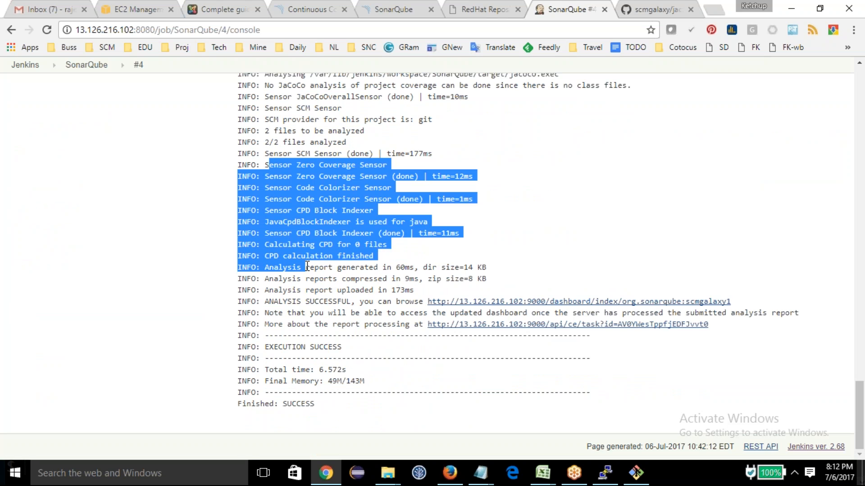
pyautogui.scroll(2, 306, 267)
pyautogui.click(296, 219)
pyautogui.moveTo(276, 204); pyautogui.dragTo(328, 194)
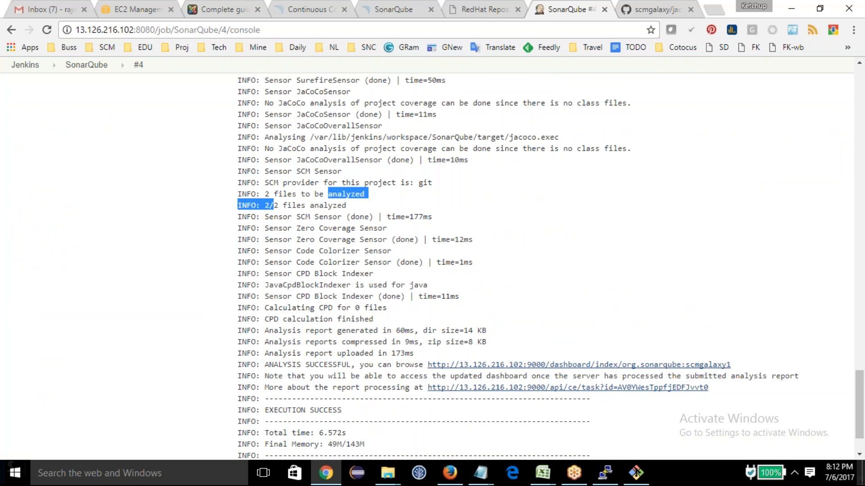
# Step: Refresh the SonarQube home dashboard and open the overview of the newly analysed project
pyautogui.click(369, 10)
pyautogui.click(47, 29)
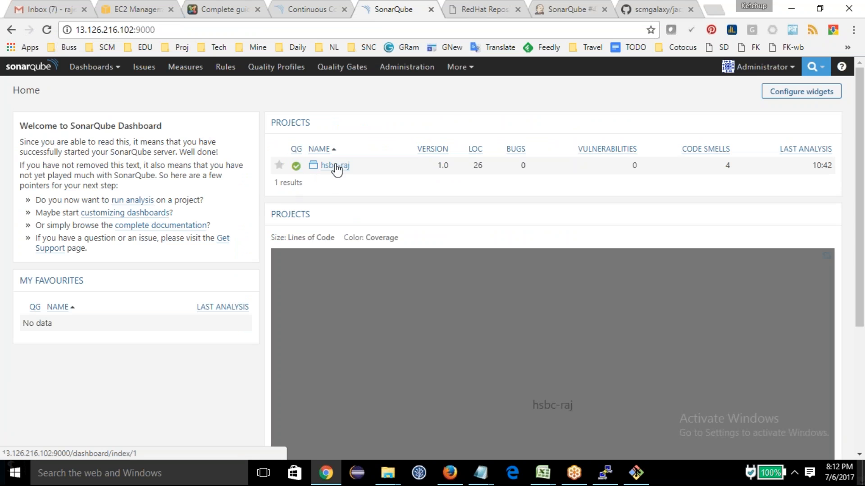
pyautogui.click(336, 167)
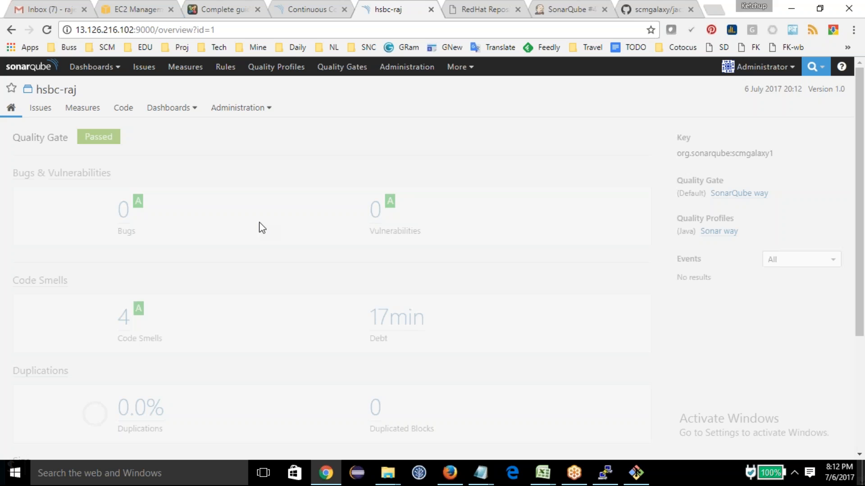
# Step: Open the analysed project's General Settings and review its Database Cleaner options
pyautogui.click(240, 112)
pyautogui.click(331, 138)
pyautogui.click(257, 108)
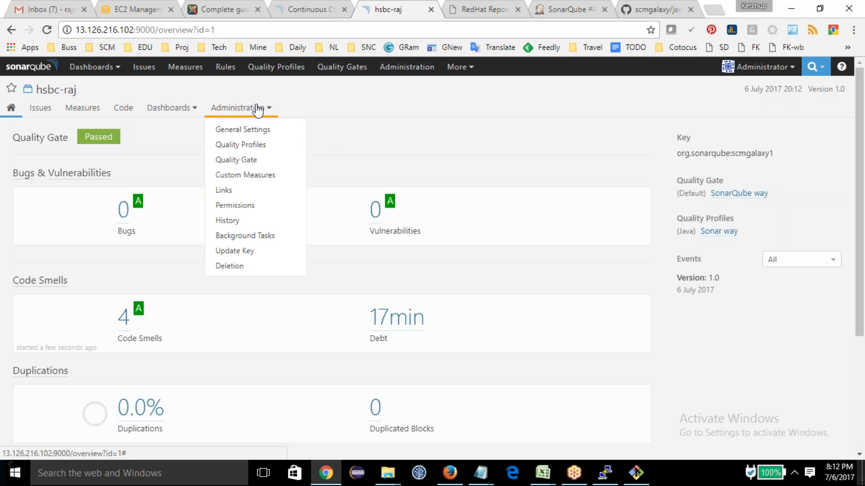
pyautogui.click(239, 130)
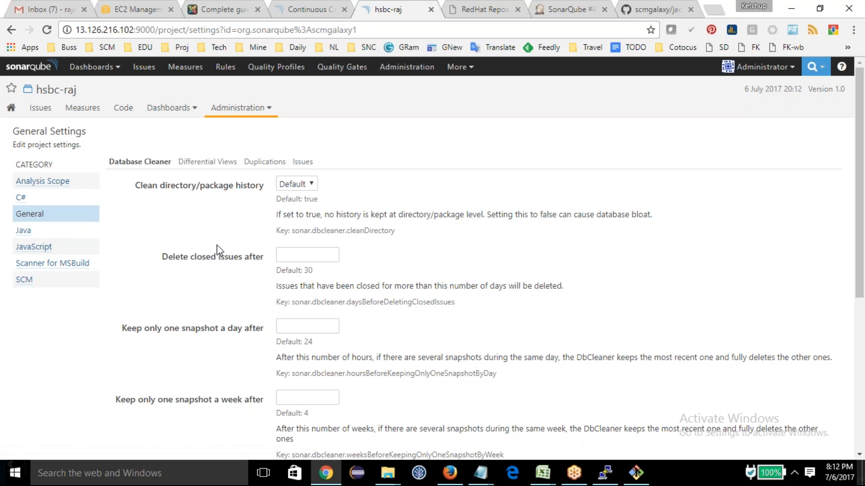
pyautogui.scroll(-2, 214, 281)
pyautogui.scroll(-4, 215, 282)
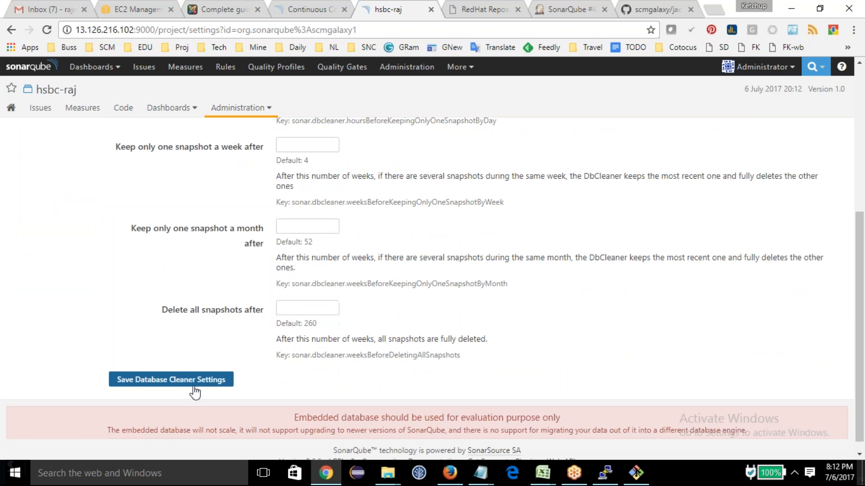
# Step: Review the project's Analysis Scope, C#, General and Java settings, and open the Java JaCoCo options
pyautogui.scroll(5, 213, 345)
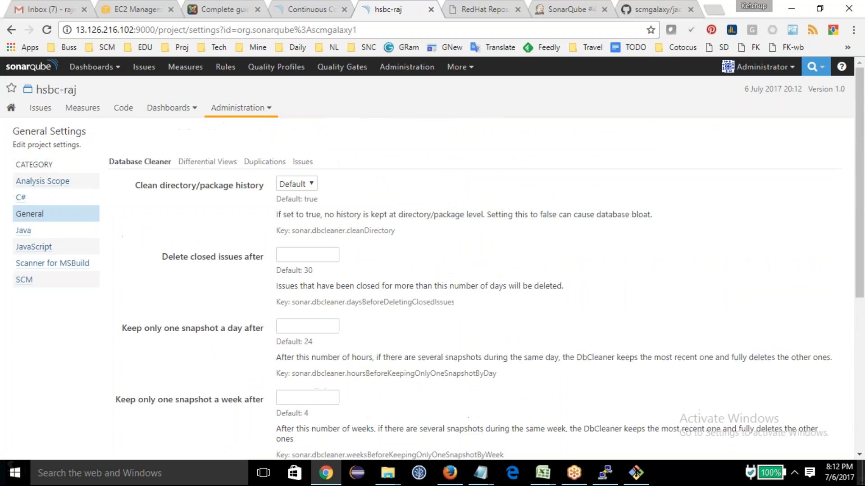
pyautogui.click(31, 182)
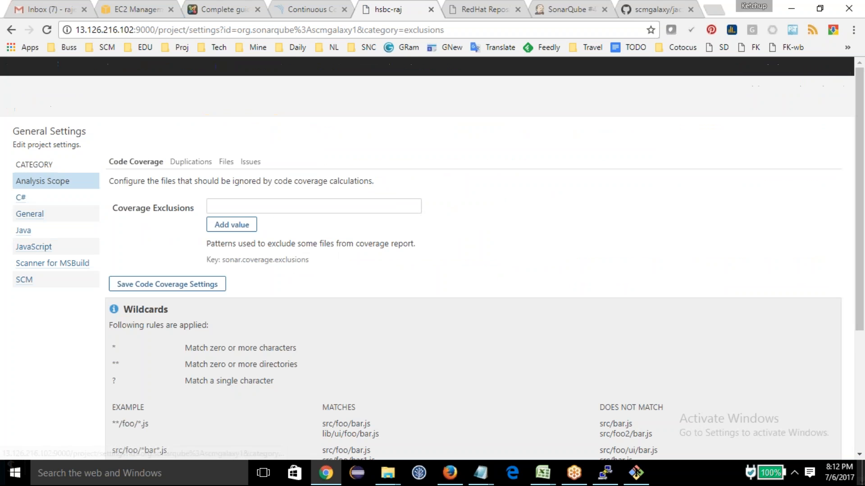
pyautogui.click(20, 198)
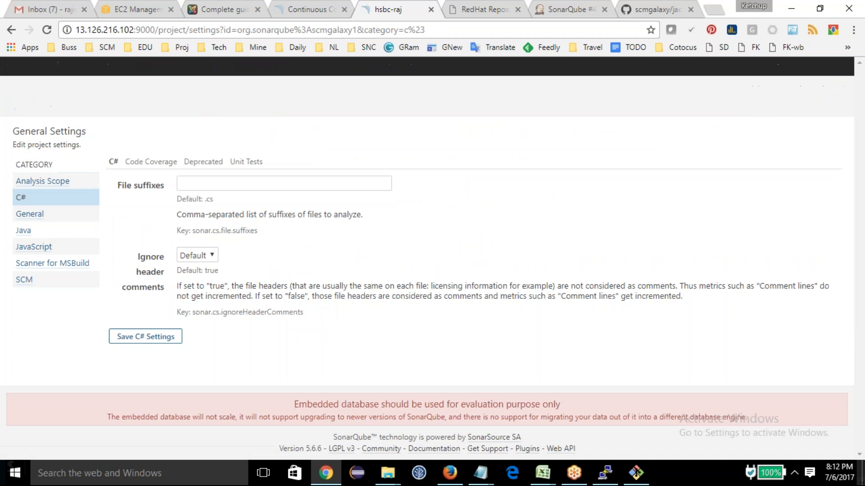
pyautogui.click(30, 215)
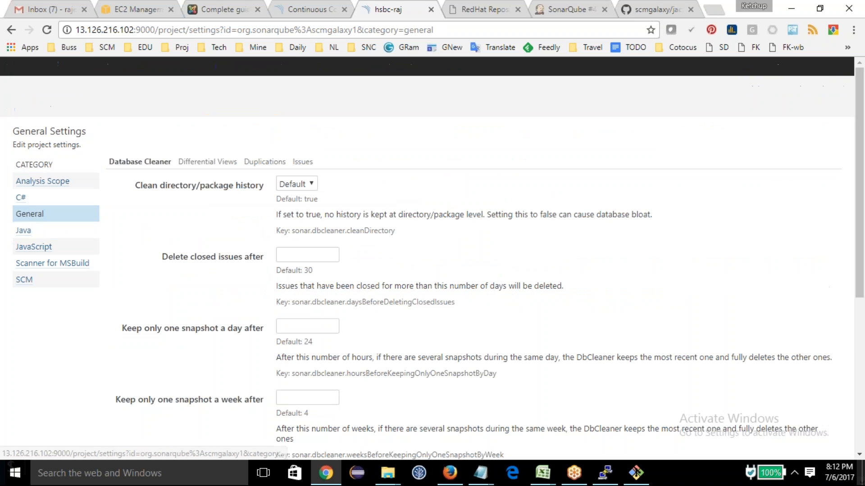
pyautogui.scroll(-3, 184, 310)
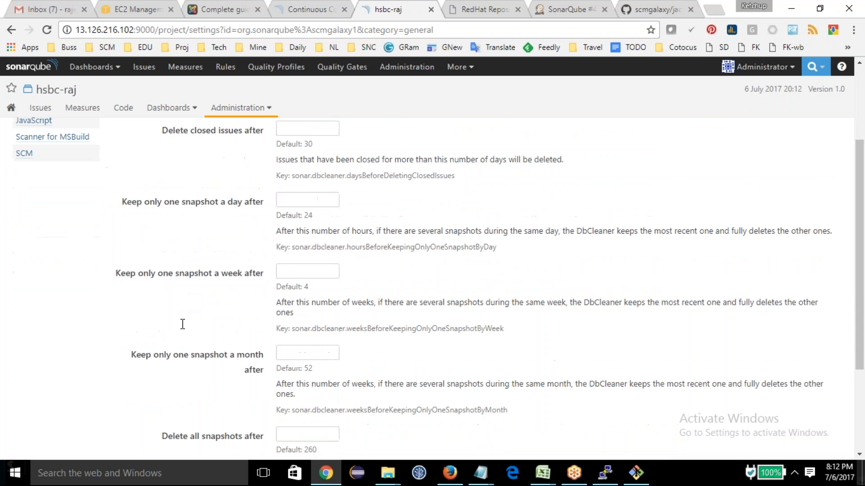
pyautogui.scroll(-3, 427, 288)
pyautogui.scroll(6, 171, 332)
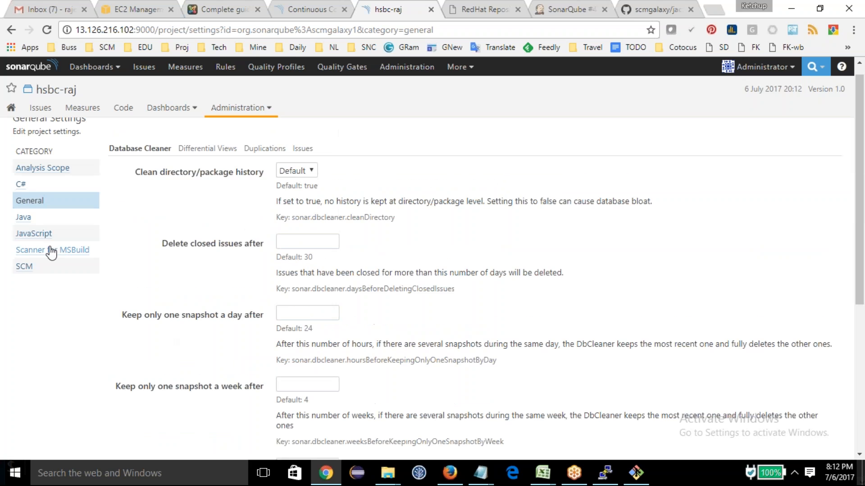
pyautogui.click(25, 220)
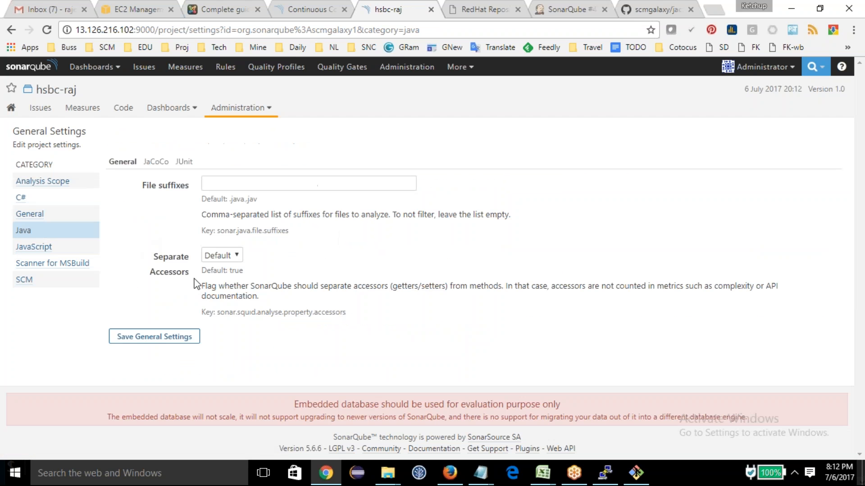
pyautogui.click(34, 246)
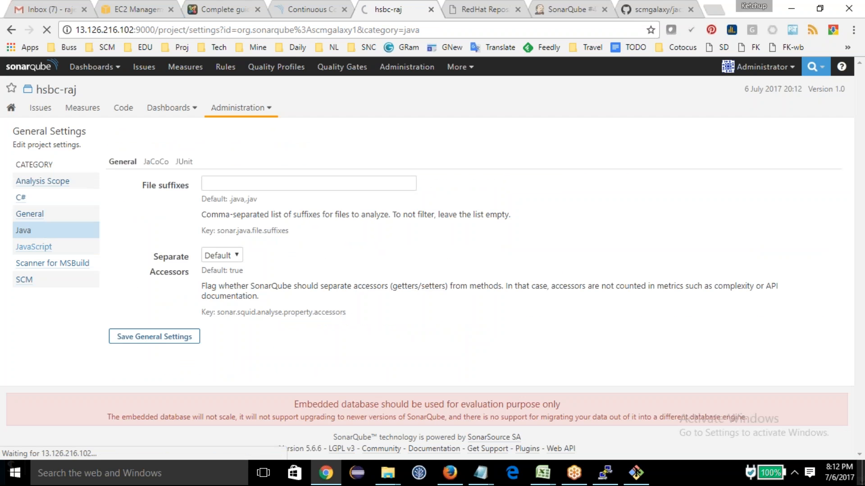
pyautogui.click(23, 230)
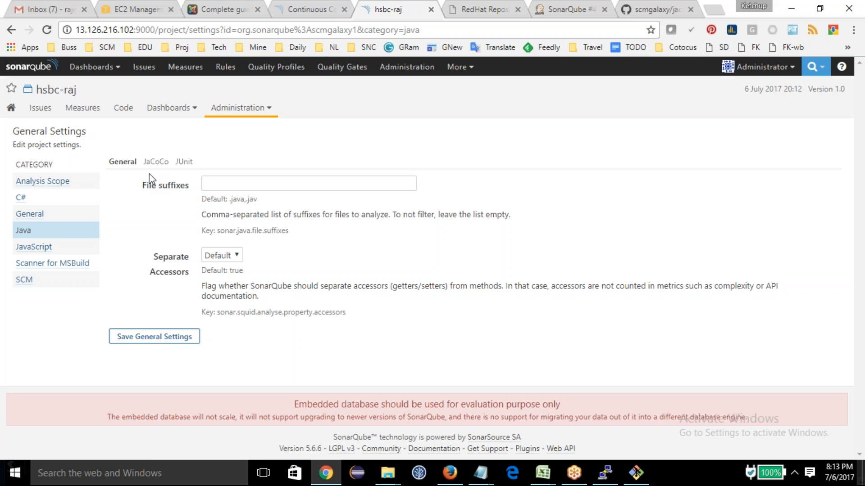
pyautogui.click(154, 162)
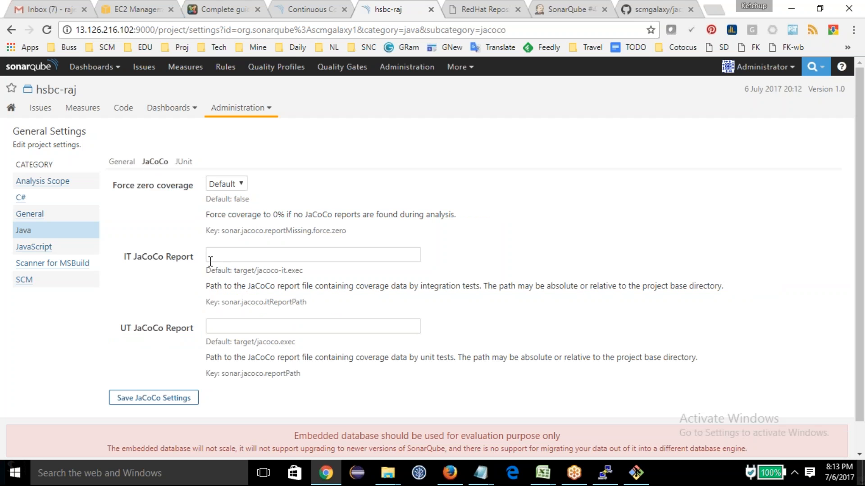
# Step: Enter target as the start of the IT JaCoCo Report path
pyautogui.click(247, 254)
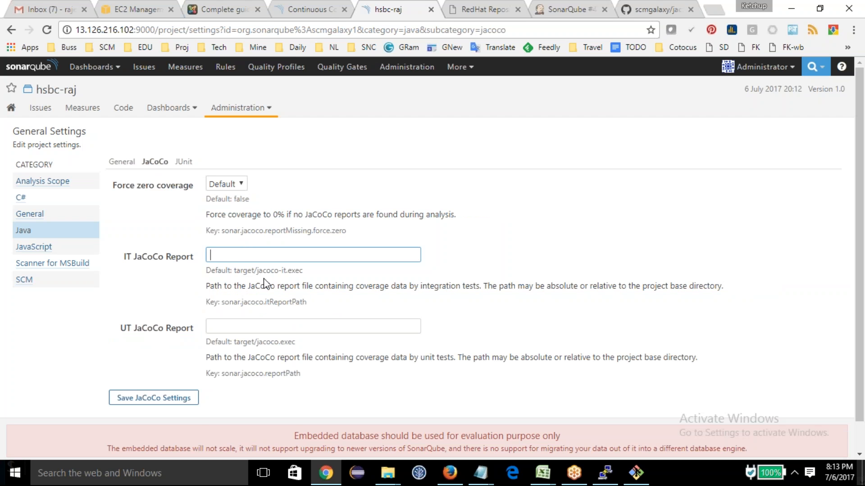
pyautogui.write('target')
pyautogui.click(239, 185)
pyautogui.click(241, 193)
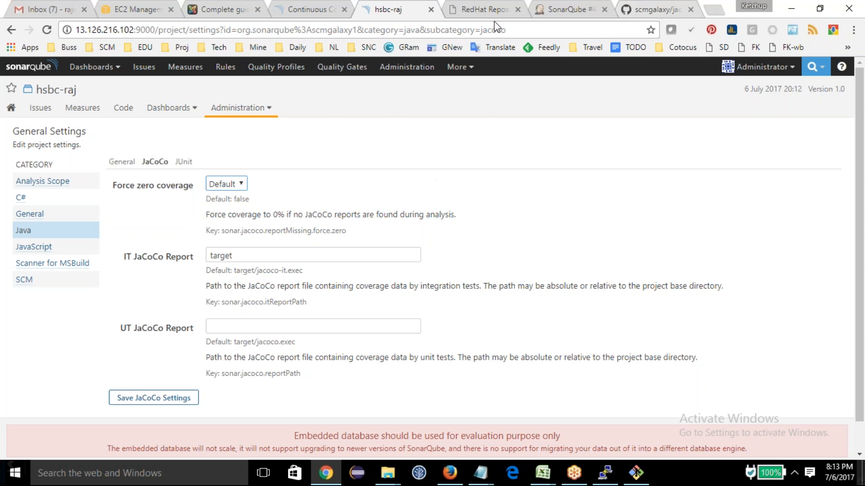
# Step: Look up the jacoco.exec report file in the target folder of the SonarQube job's workspace in Jenkins
pyautogui.click(647, 6)
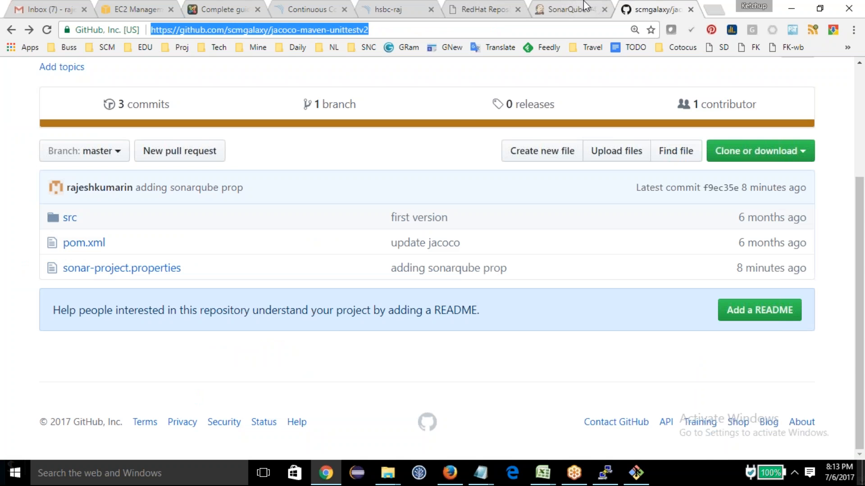
pyautogui.click(585, 6)
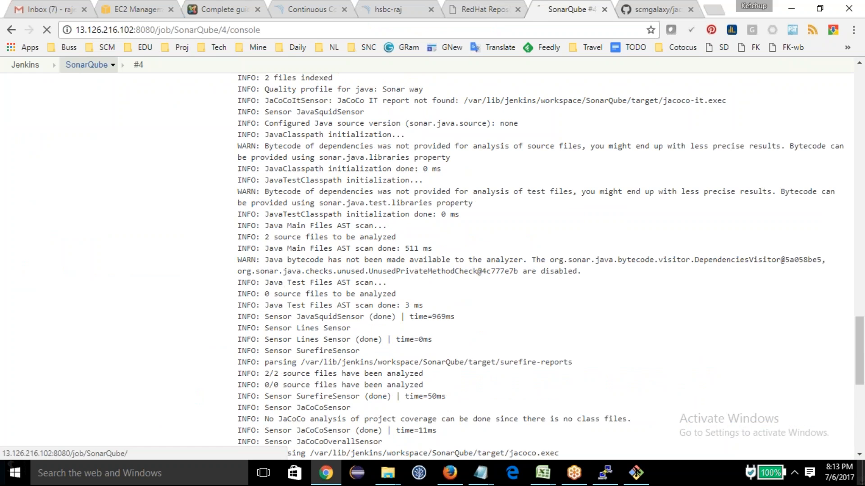
pyautogui.click(87, 64)
pyautogui.click(306, 239)
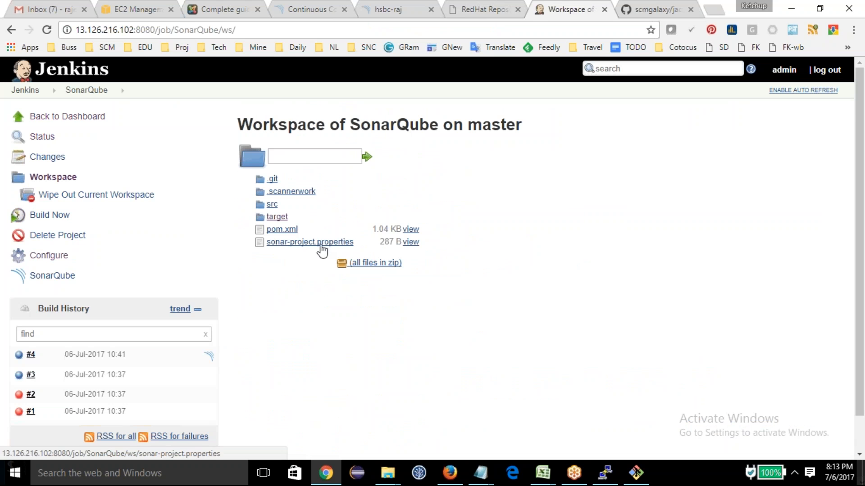
pyautogui.click(283, 219)
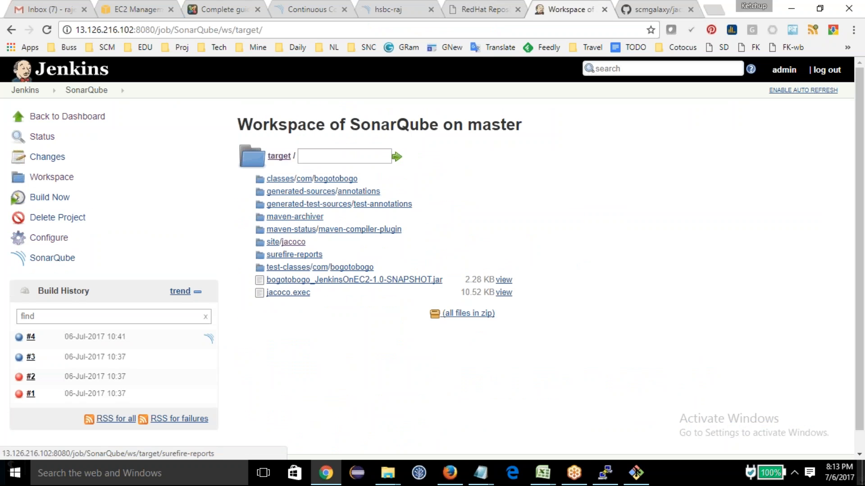
pyautogui.moveTo(312, 293); pyautogui.dragTo(278, 295)
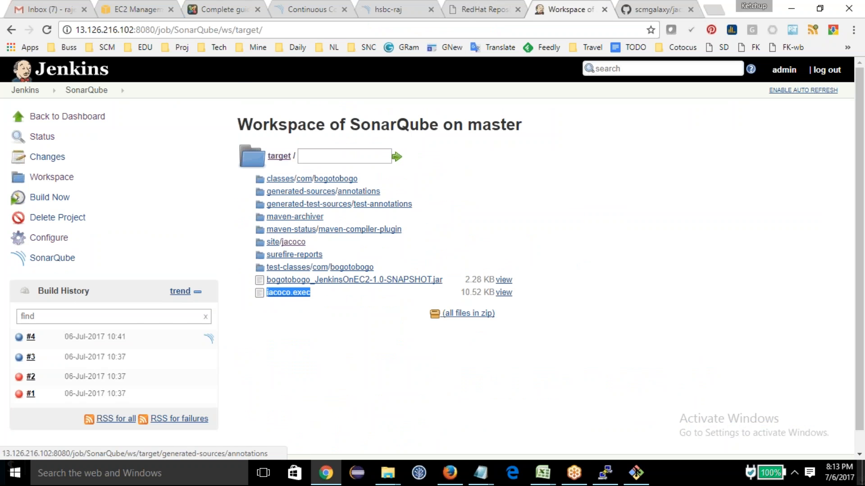
pyautogui.click(468, 9)
pyautogui.click(651, 9)
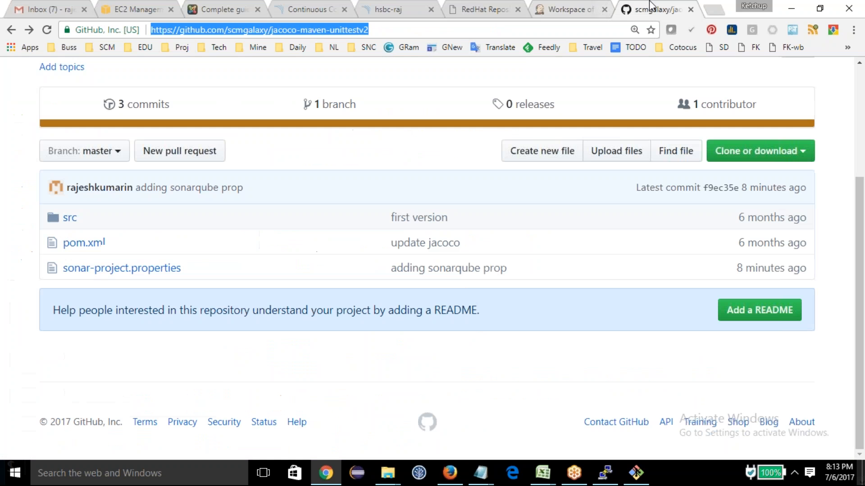
# Step: Back in SonarQube, complete the IT JaCoCo Report path as target/jacoco.exec, then remove the file part of it
pyautogui.click(396, 11)
pyautogui.click(234, 256)
pyautogui.write('/jacoco.exec')
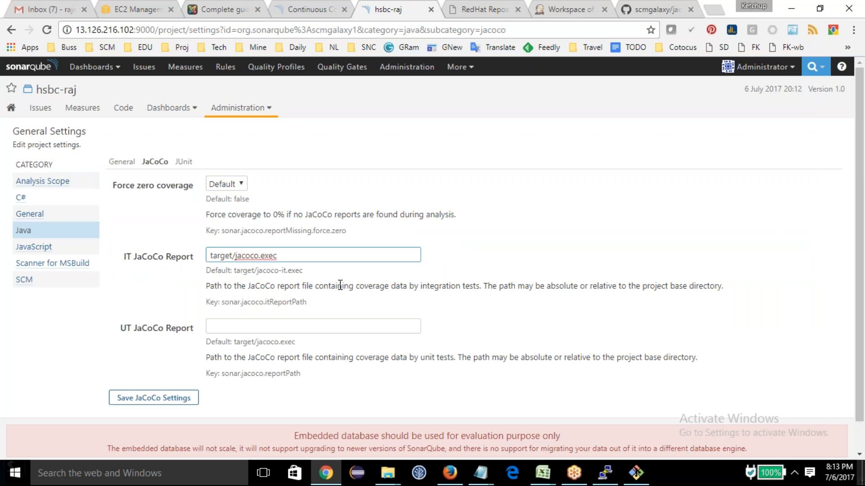
pyautogui.moveTo(277, 255); pyautogui.dragTo(237, 256)
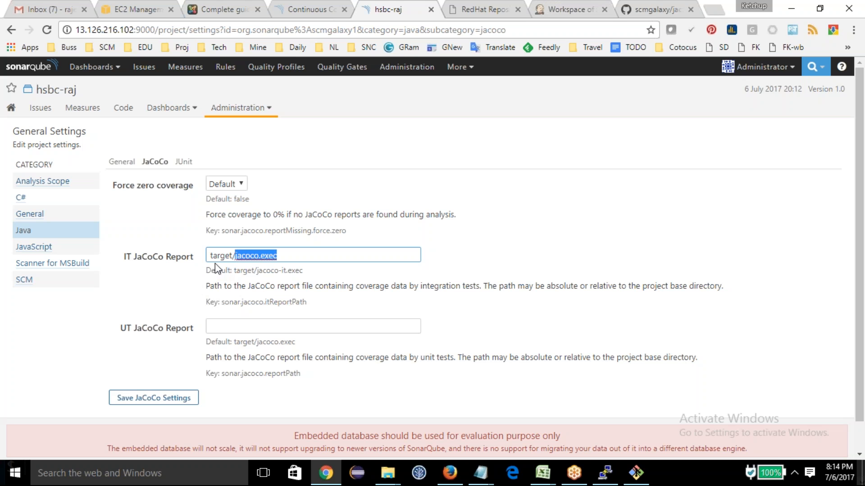
pyautogui.doubleClick(256, 261)
pyautogui.press('BackSpace')
# Step: Return to the Jenkins workspace and examine the site/jacoco folder and the jacoco.exec file under target
pyautogui.click(586, 9)
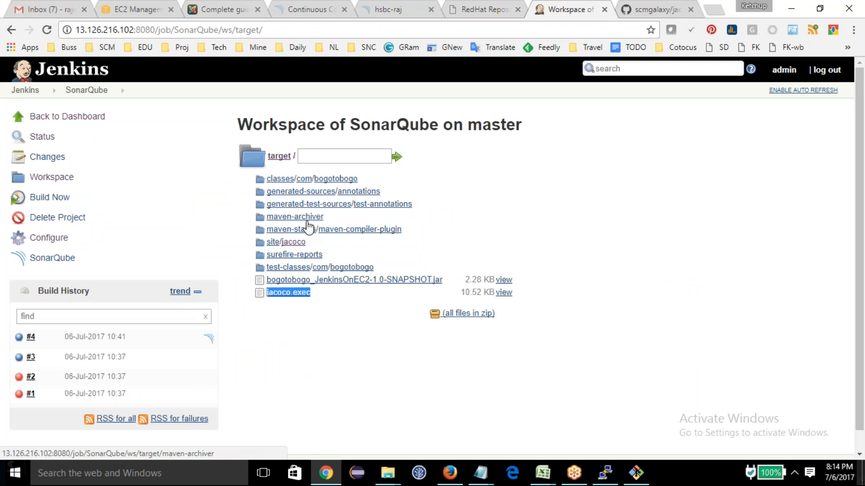
pyautogui.moveTo(307, 243); pyautogui.dragTo(272, 244)
pyautogui.click(284, 244)
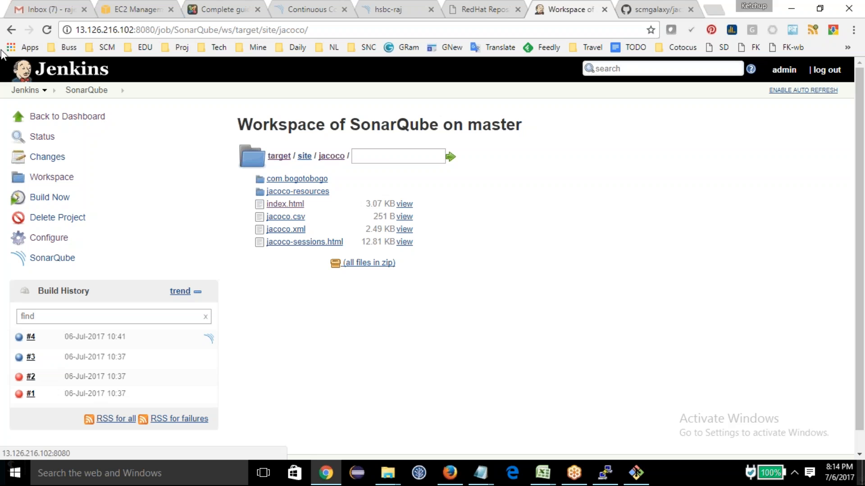
pyautogui.click(12, 30)
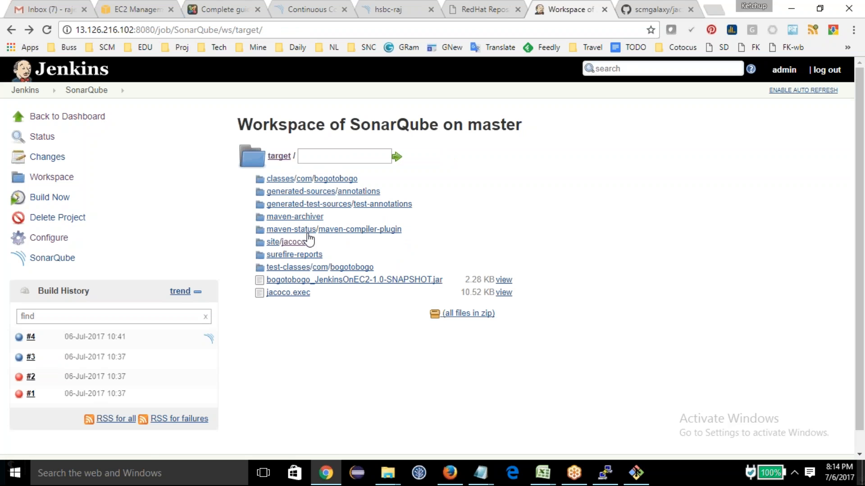
pyautogui.moveTo(311, 293); pyautogui.dragTo(273, 292)
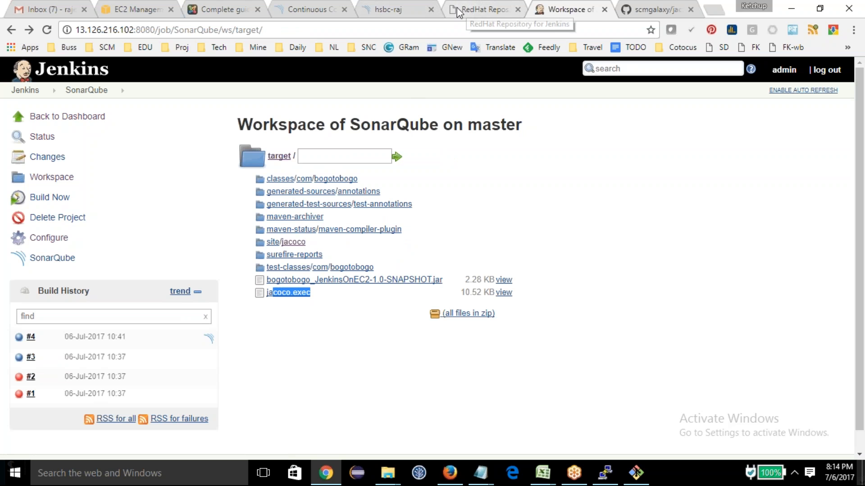
# Step: Switch back to SonarQube's JaCoCo settings and clear the IT JaCoCo Report path
pyautogui.click(412, 9)
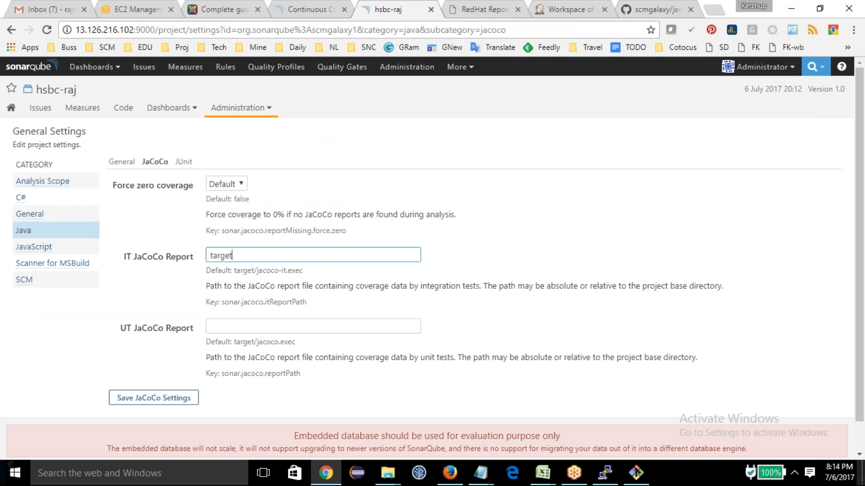
pyautogui.moveTo(236, 271); pyautogui.dragTo(194, 263)
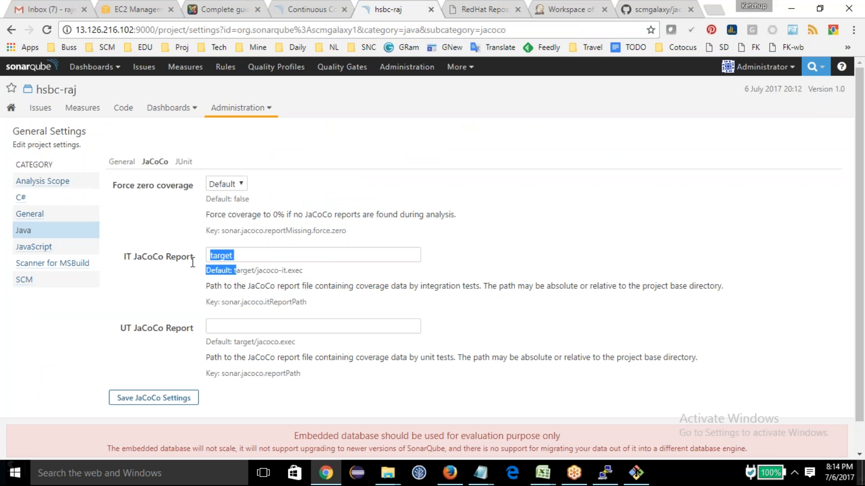
pyautogui.click(222, 255)
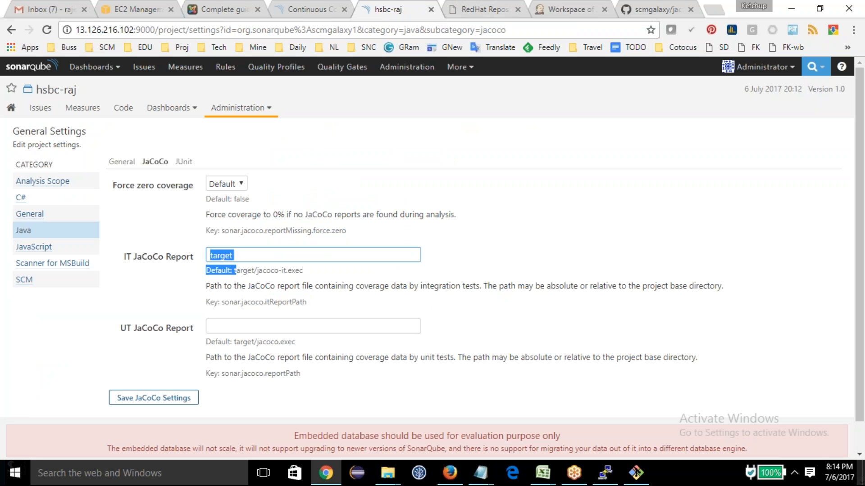
pyautogui.click(276, 249)
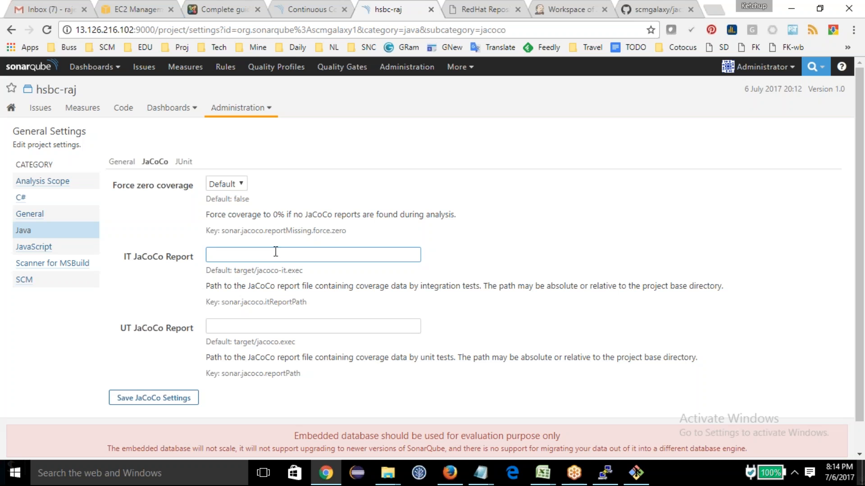
# Step: Set the UT JaCoCo Report path to target/jacoco.exec and save the JaCoCo settings
pyautogui.moveTo(233, 342); pyautogui.dragTo(324, 341)
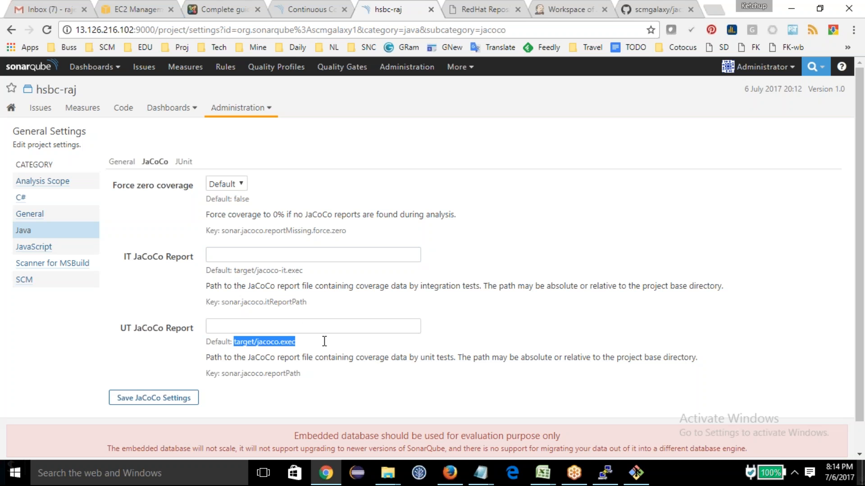
pyautogui.click(287, 329)
pyautogui.write('target/jacoco.exec')
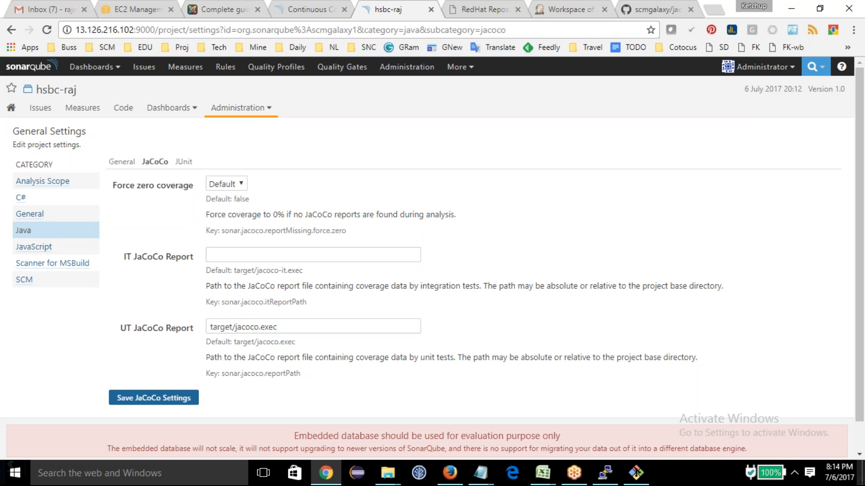
pyautogui.click(167, 400)
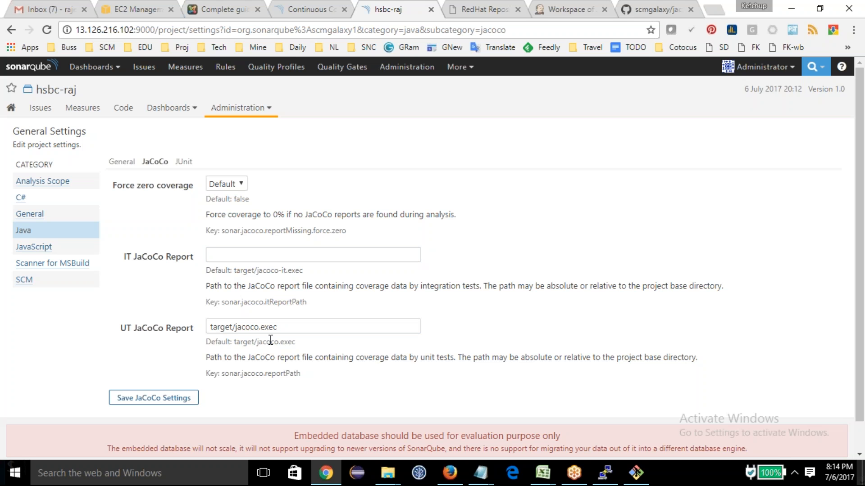
pyautogui.click(173, 399)
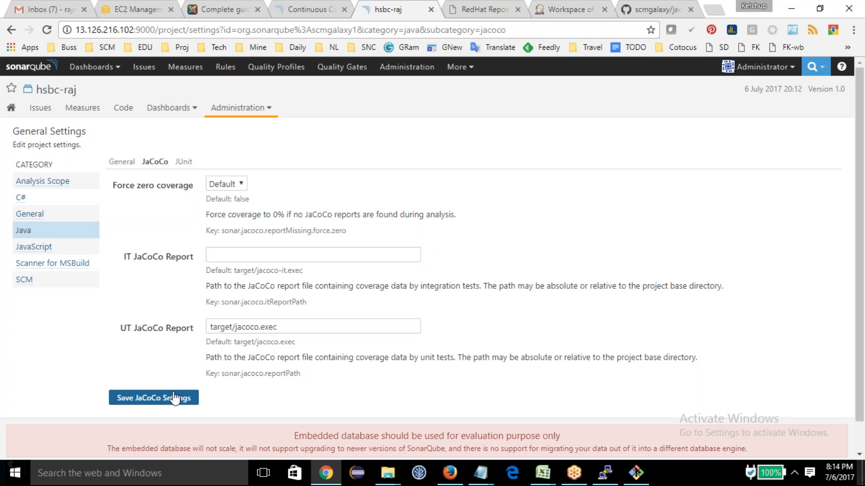
pyautogui.click(158, 397)
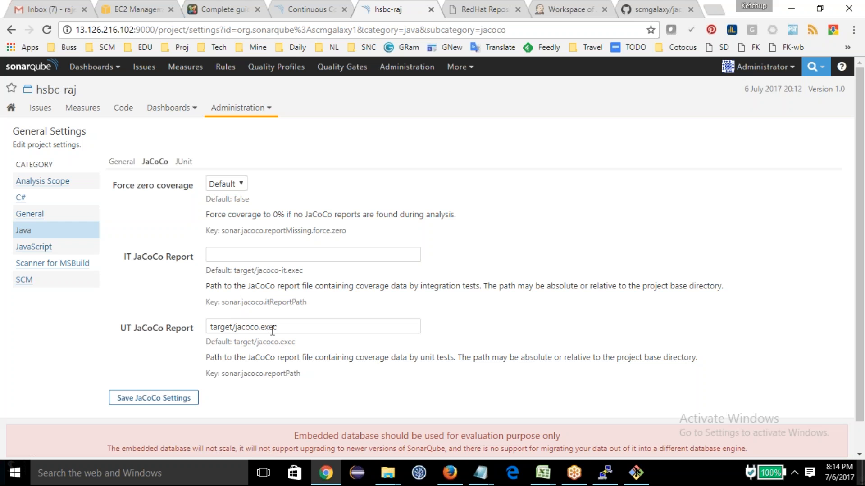
# Step: Leave the JaCoCo settings, switch to Jenkins and open its main dashboard
pyautogui.click(39, 108)
pyautogui.click(560, 9)
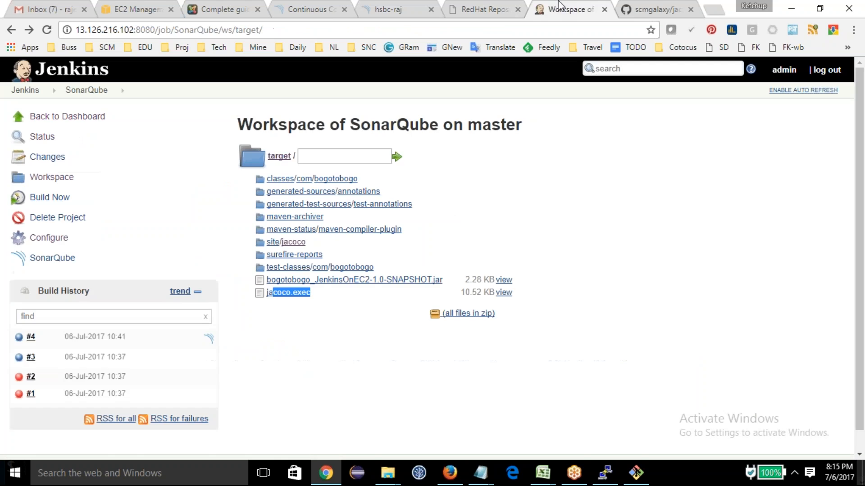
pyautogui.click(25, 90)
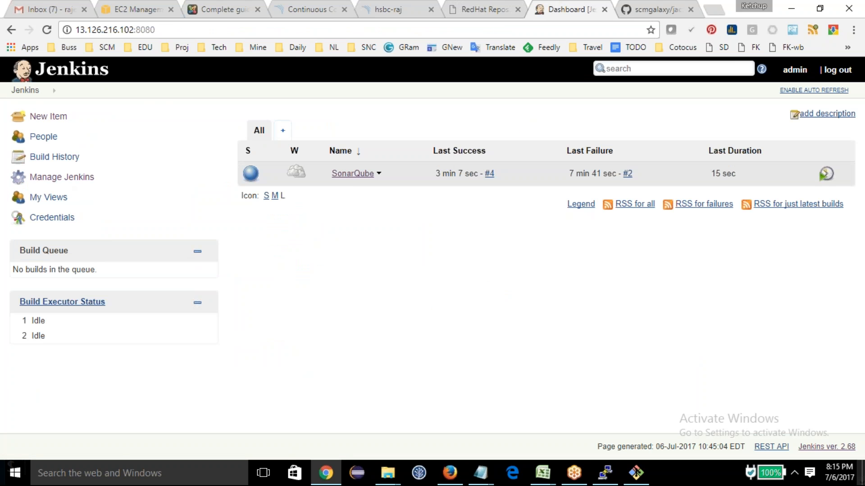
# Step: Start a new build of the SonarQube job in Jenkins and switch back to the SonarQube web interface
pyautogui.click(352, 174)
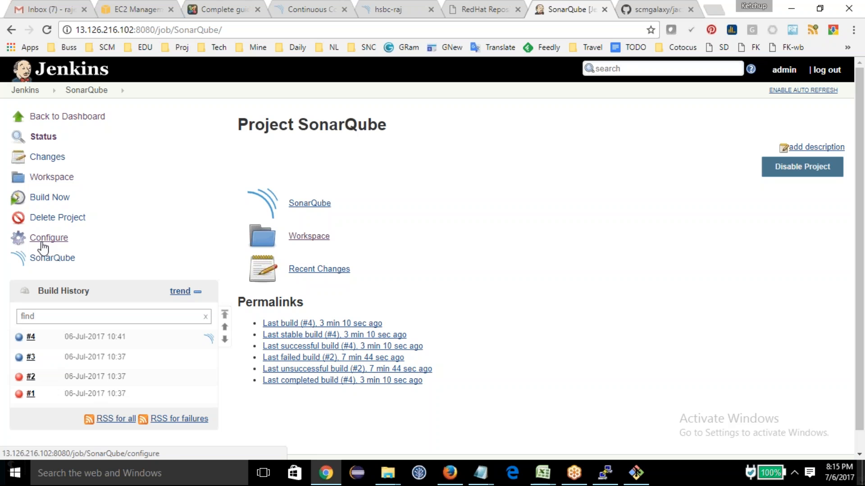
pyautogui.click(48, 201)
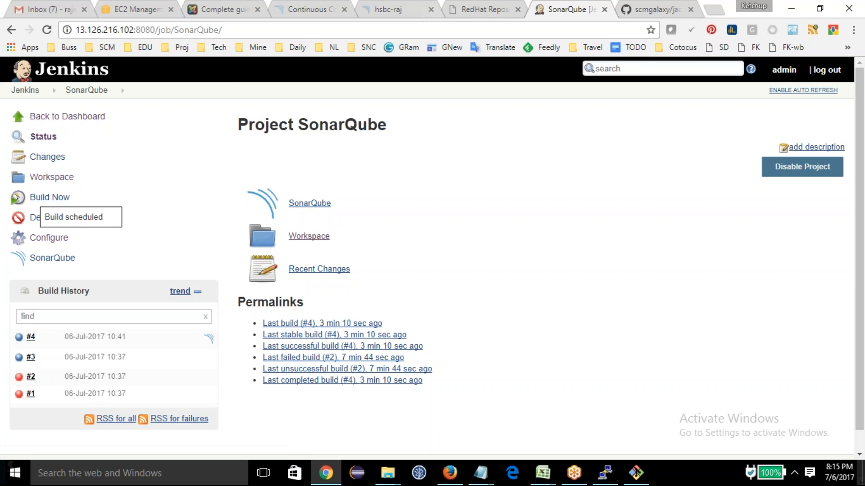
pyautogui.click(455, 14)
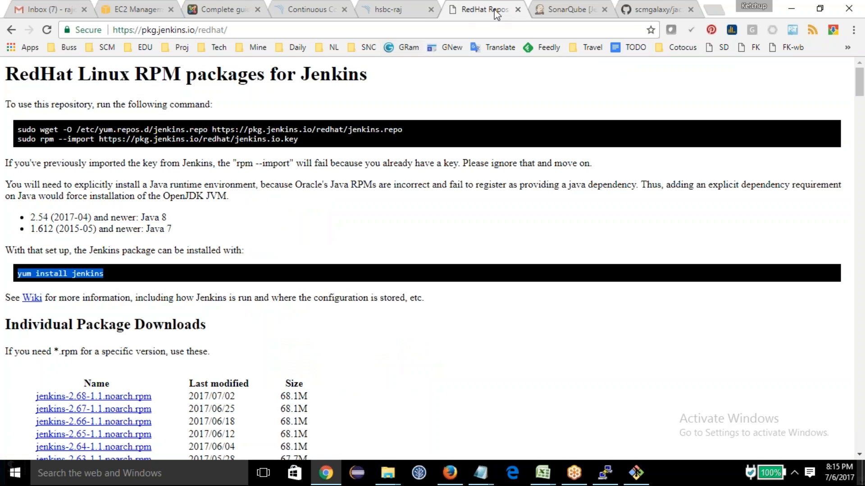
pyautogui.click(408, 9)
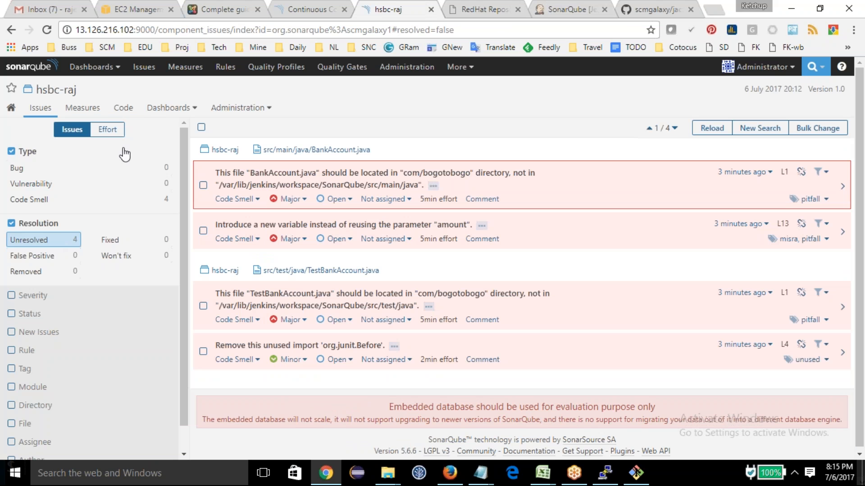
# Step: Return to the SonarQube home dashboard, open the analysed project and review its overview page down to the Size section
pyautogui.click(36, 67)
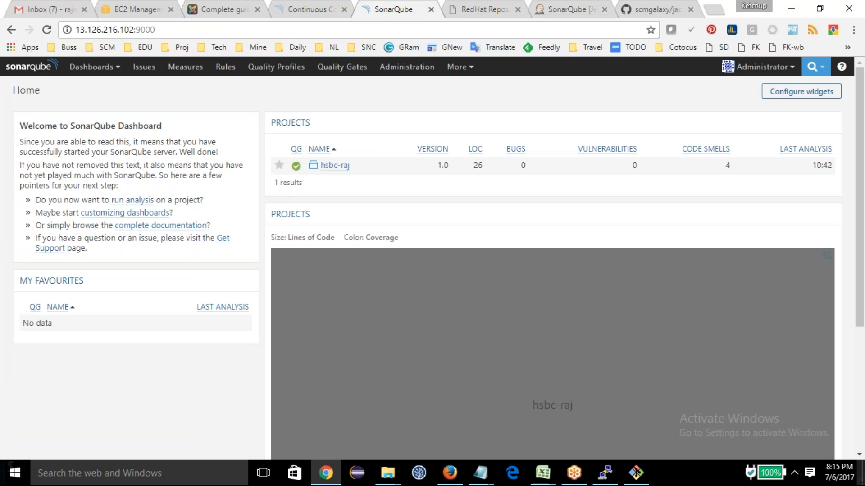
pyautogui.click(329, 167)
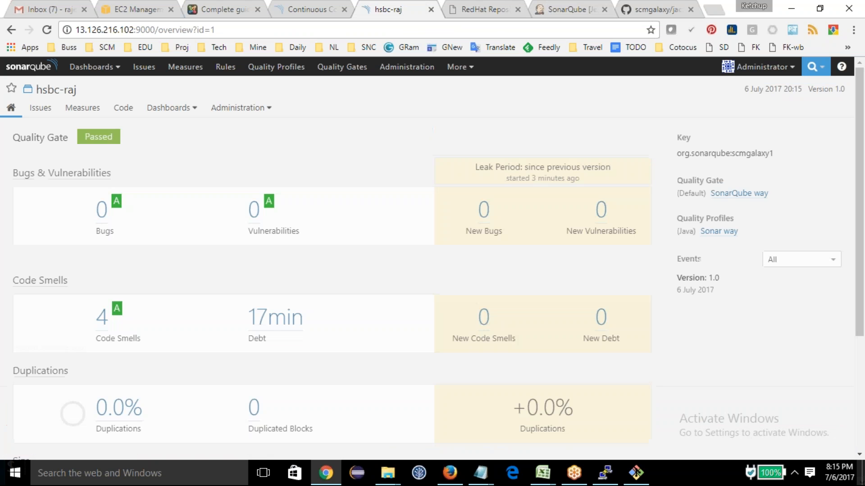
pyautogui.scroll(-3, 238, 297)
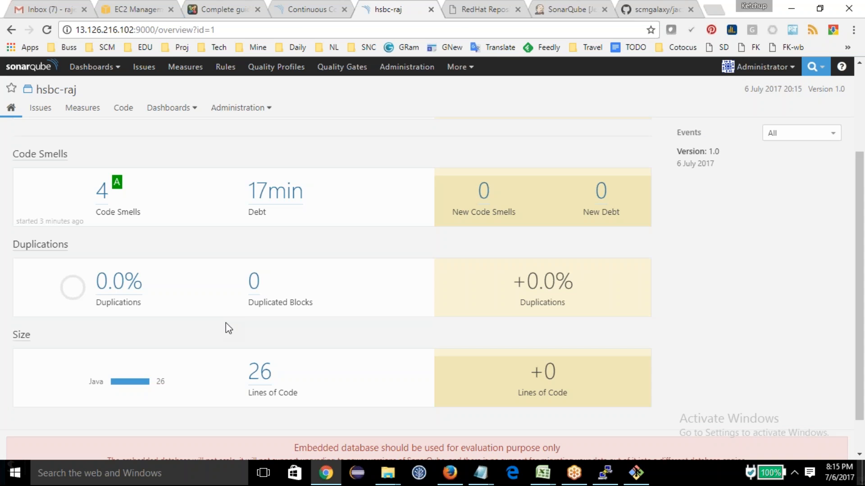
pyautogui.scroll(3, 226, 323)
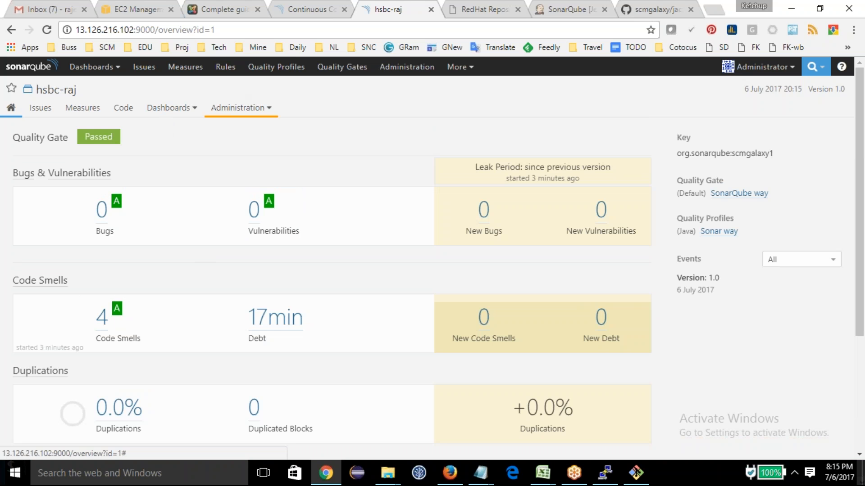
# Step: Examine the project's Coverage measures, including the Unit Tests details for TestBankAccount.java and the unit test history
pyautogui.click(99, 112)
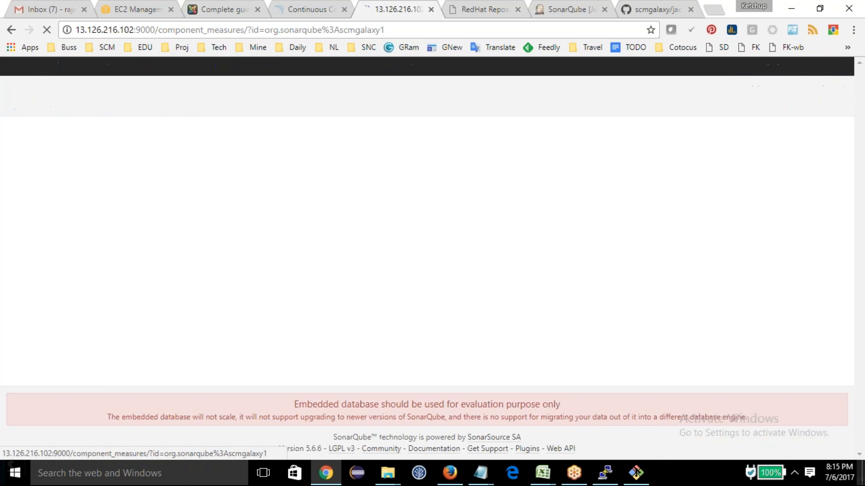
pyautogui.click(220, 139)
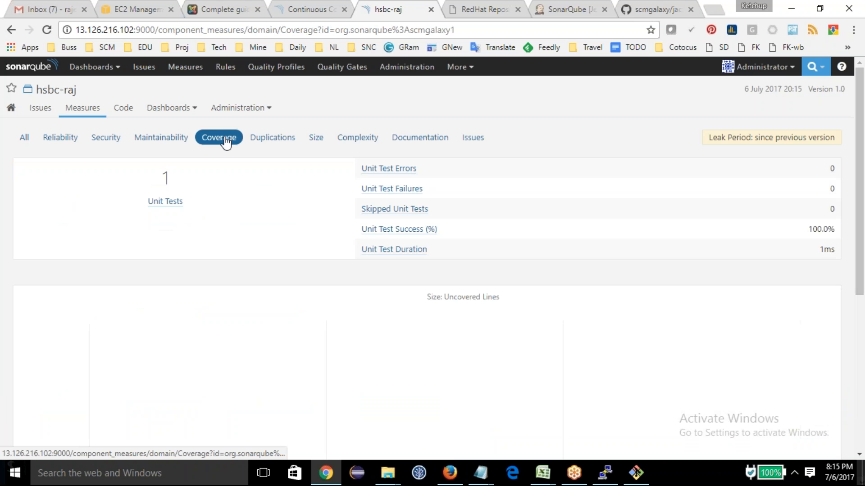
pyautogui.click(167, 198)
pyautogui.click(144, 243)
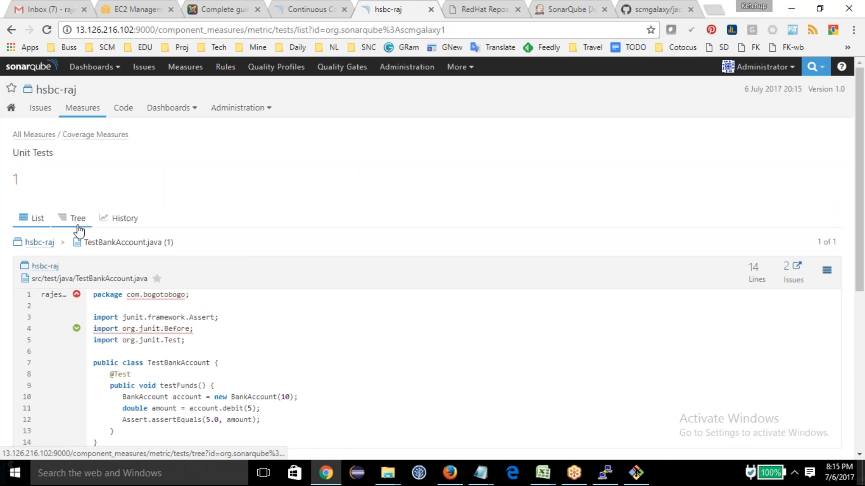
pyautogui.click(119, 218)
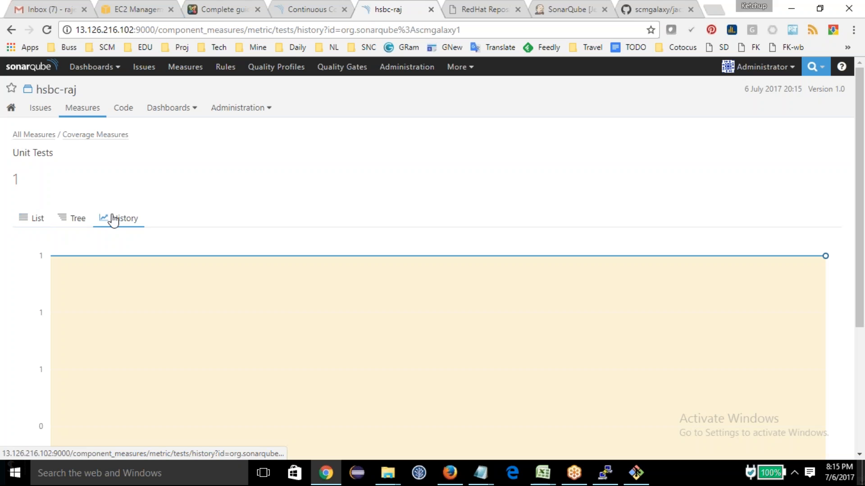
pyautogui.click(93, 135)
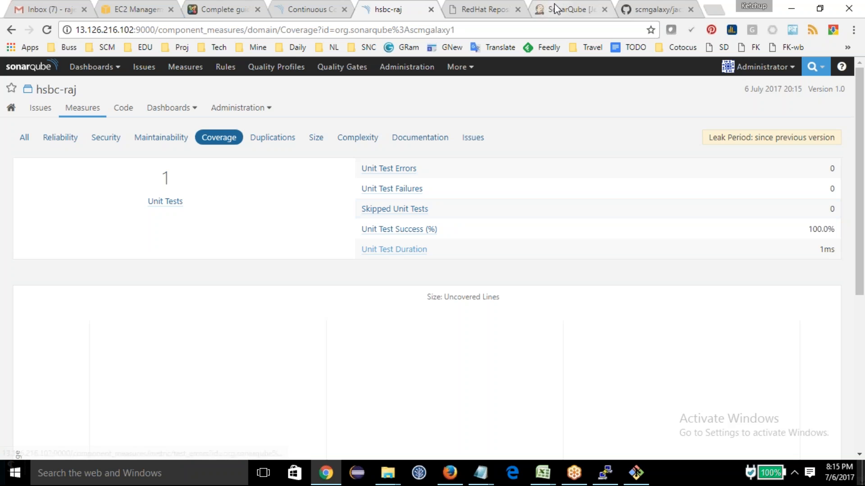
# Step: Switch to the Notepad topic notes and add the line "Maven + SonarQube + JACOCO" below the "SRC (JAVA) + JACOCO + SonarQube" line
pyautogui.moveTo(482, 480)
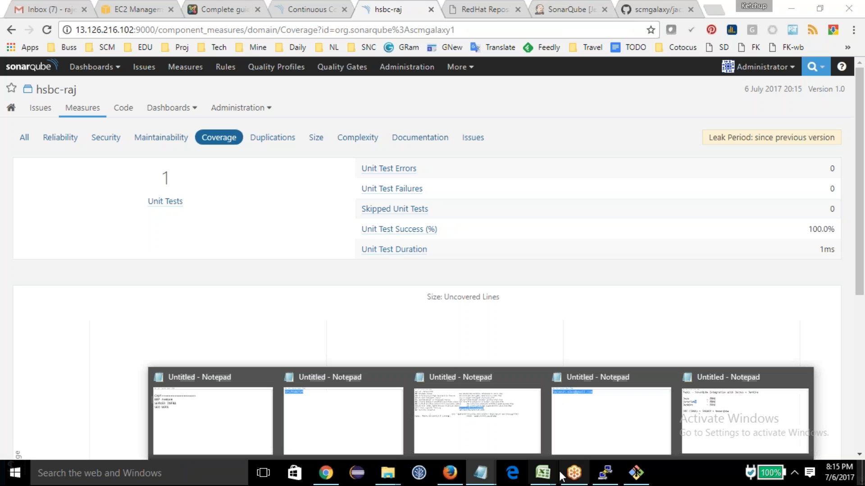
pyautogui.click(711, 409)
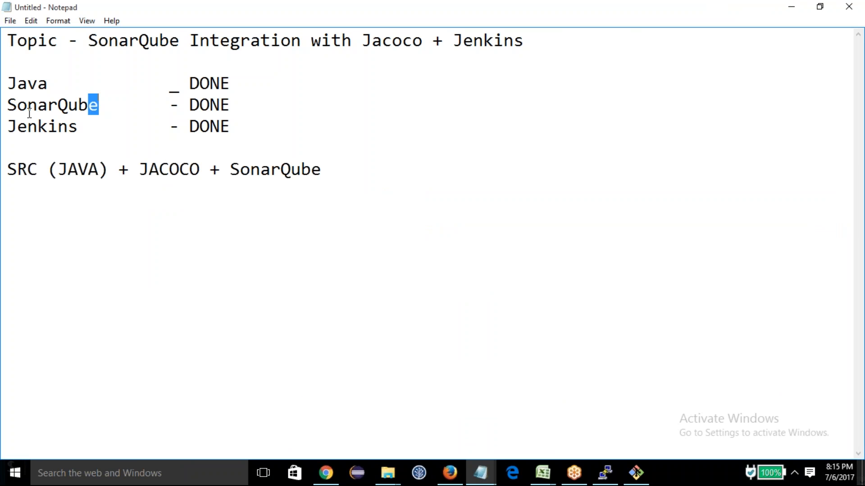
pyautogui.moveTo(48, 83); pyautogui.dragTo(28, 84)
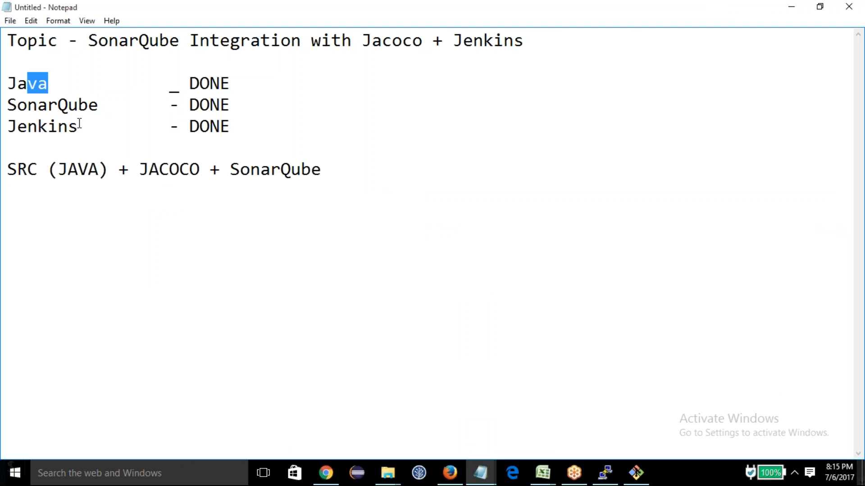
pyautogui.click(349, 163)
pyautogui.press('Return')
pyautogui.write('Maven')
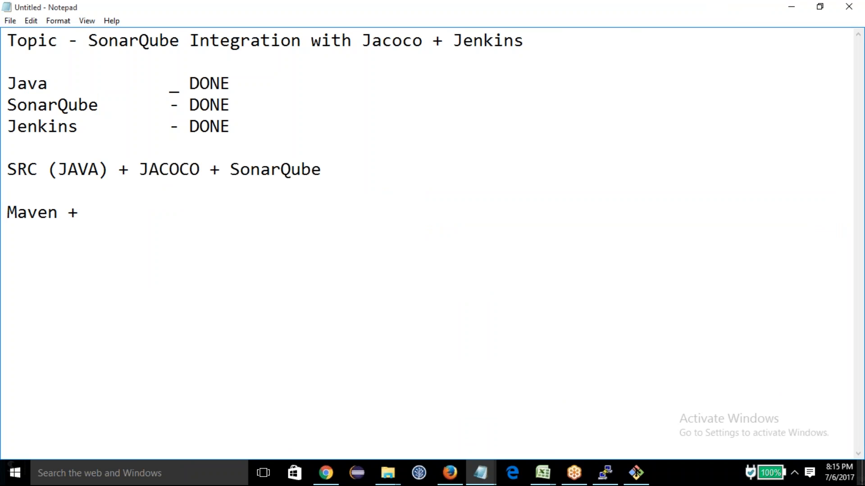
pyautogui.write(' + SonarQube + JACOCO')
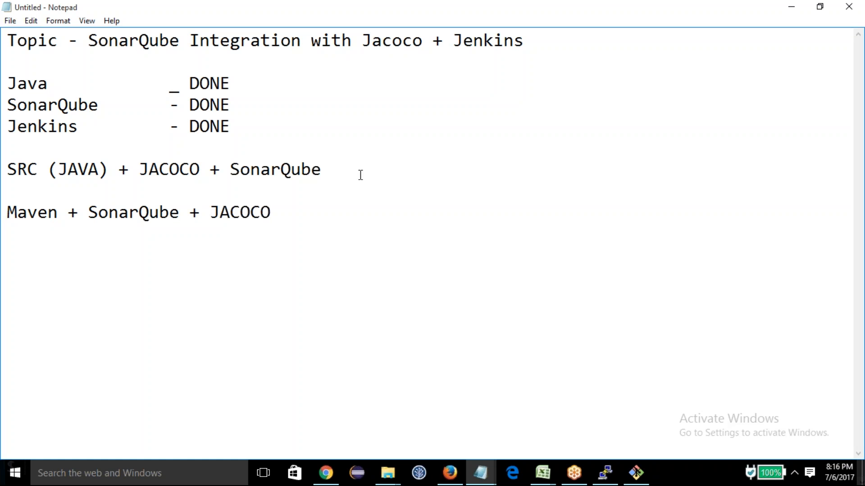
# Step: Highlight the "Maven + SonarQube + JACOCO" line in the notes
pyautogui.doubleClick(123, 212)
pyautogui.moveTo(183, 212); pyautogui.dragTo(85, 215)
pyautogui.moveTo(294, 216); pyautogui.dragTo(6, 216)
pyautogui.click(196, 225)
pyautogui.moveTo(284, 212); pyautogui.dragTo(6, 207)
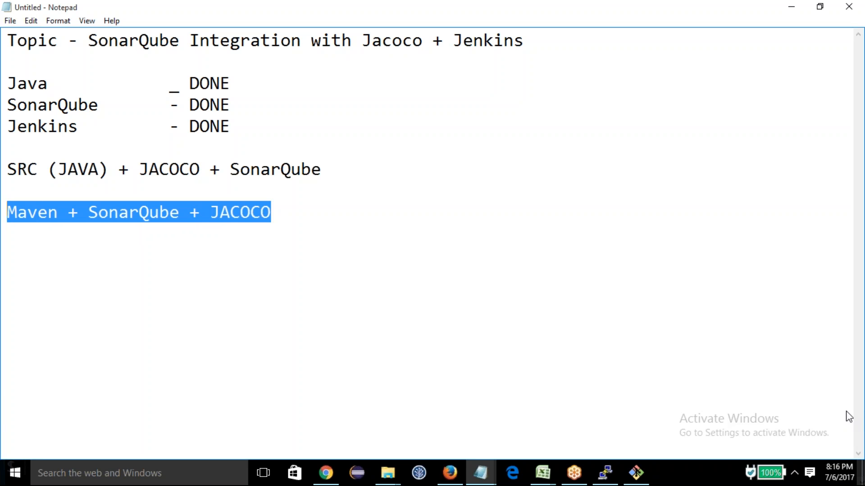
pyautogui.click(847, 394)
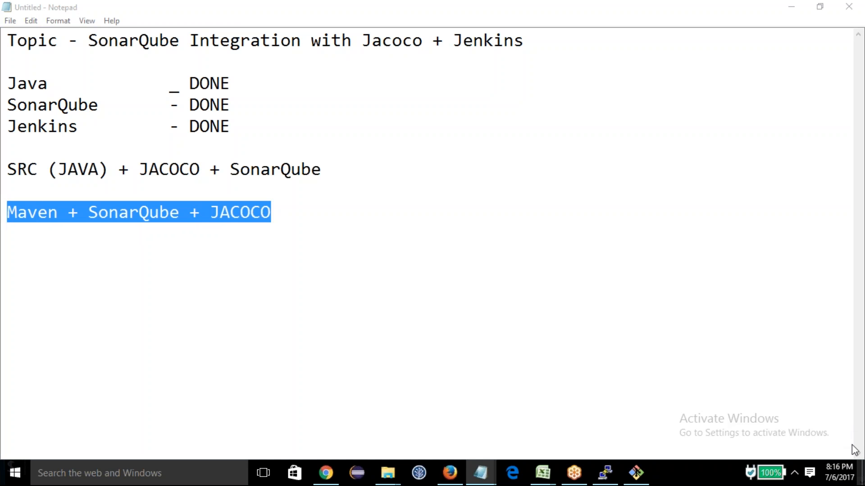